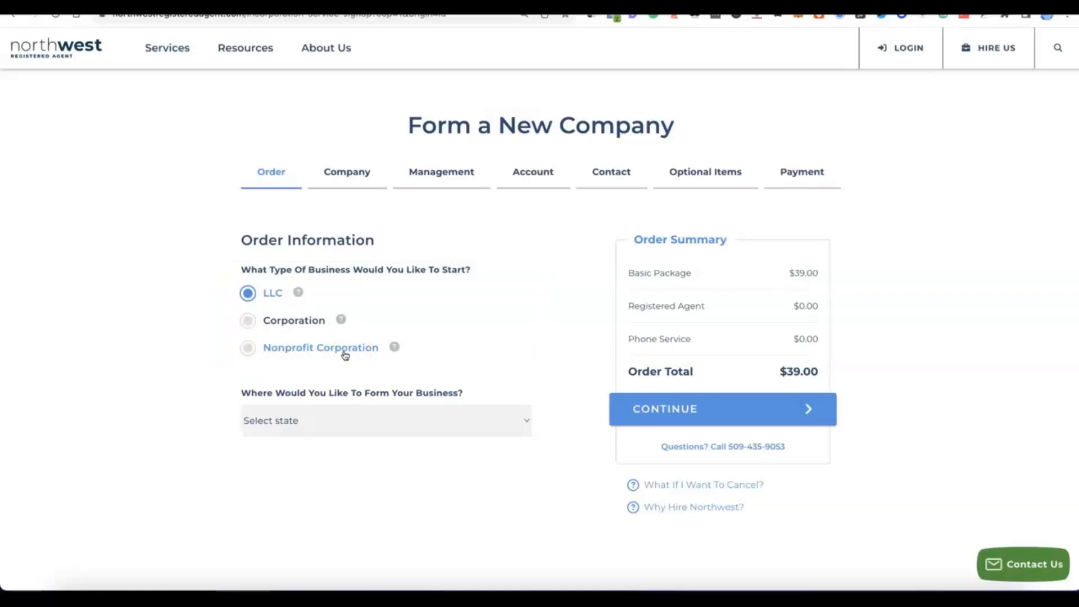
# Choose LLC as the business type and NM - New Mexico as the formation state, and continue to the company details
pyautogui.click(244, 295)
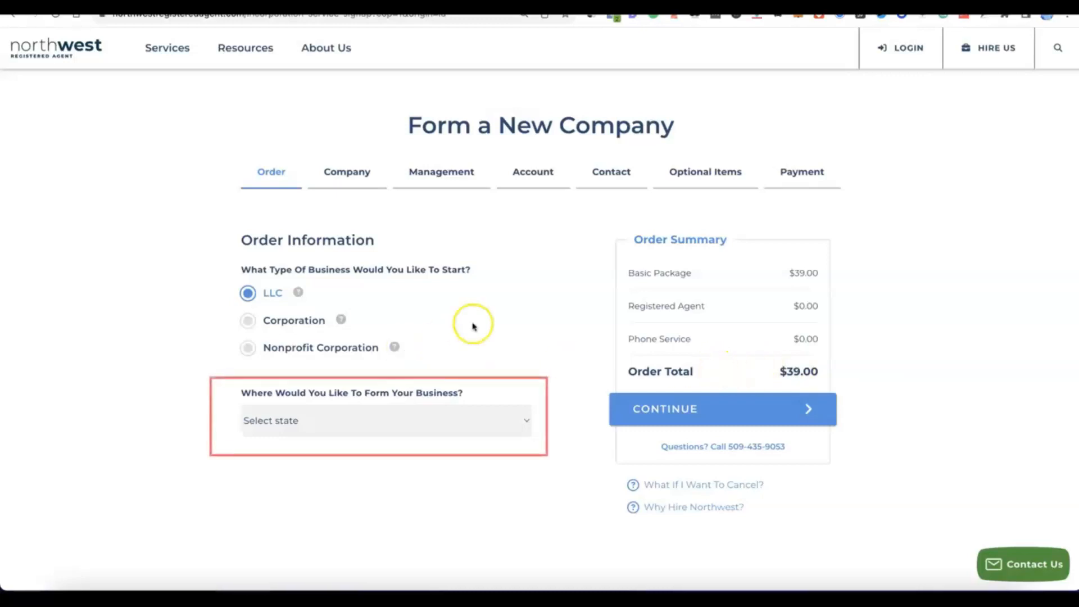
pyautogui.click(526, 420)
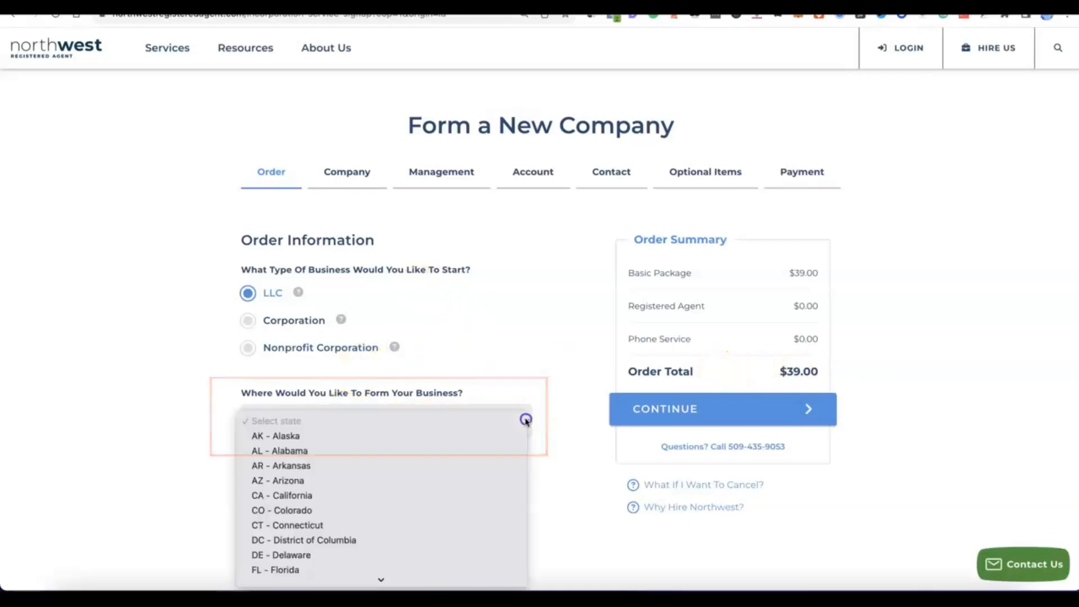
pyautogui.scroll(-5, 516, 420)
pyautogui.scroll(-4, 391, 356)
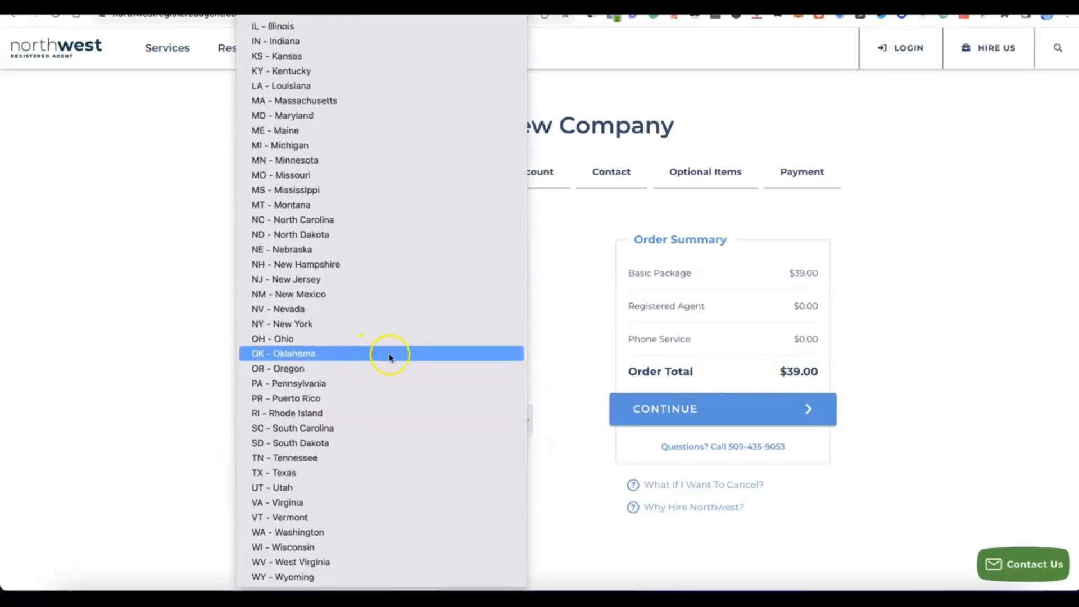
pyautogui.click(301, 296)
pyautogui.scroll(-3, 414, 448)
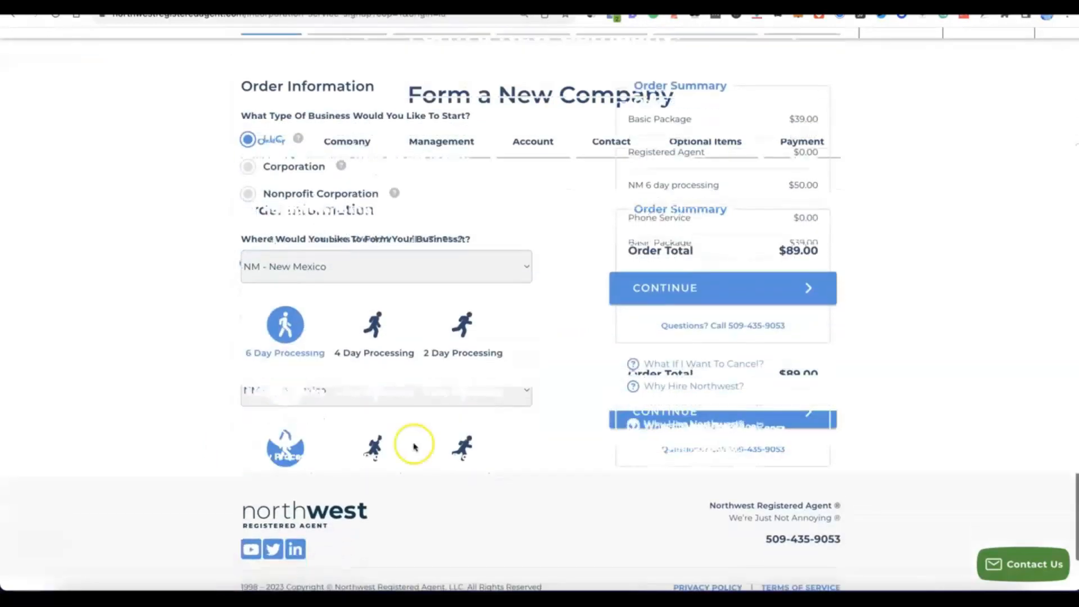
pyautogui.scroll(2, 414, 447)
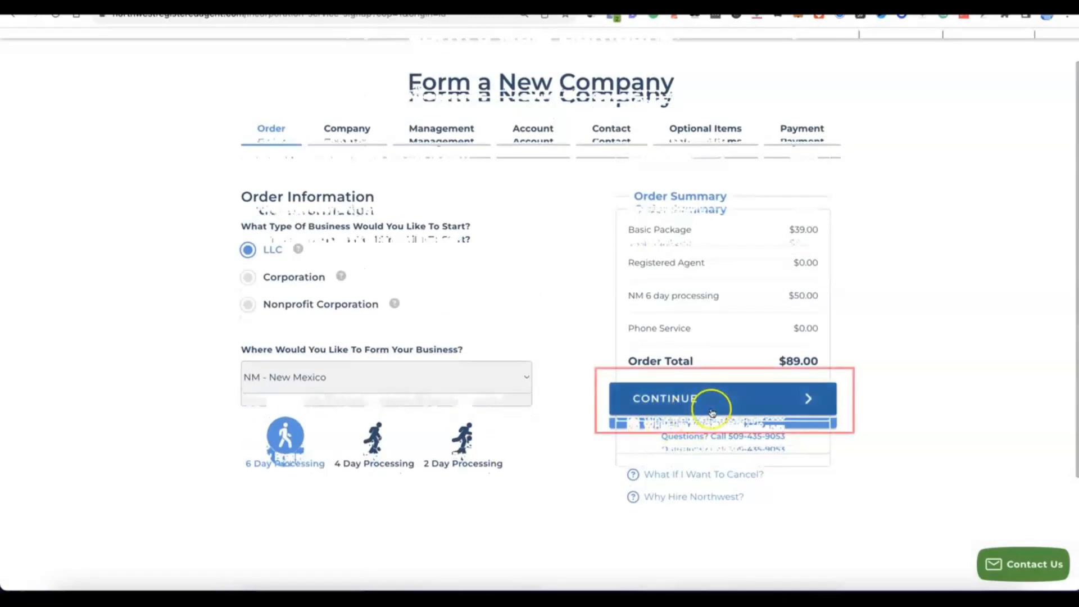
pyautogui.click(699, 401)
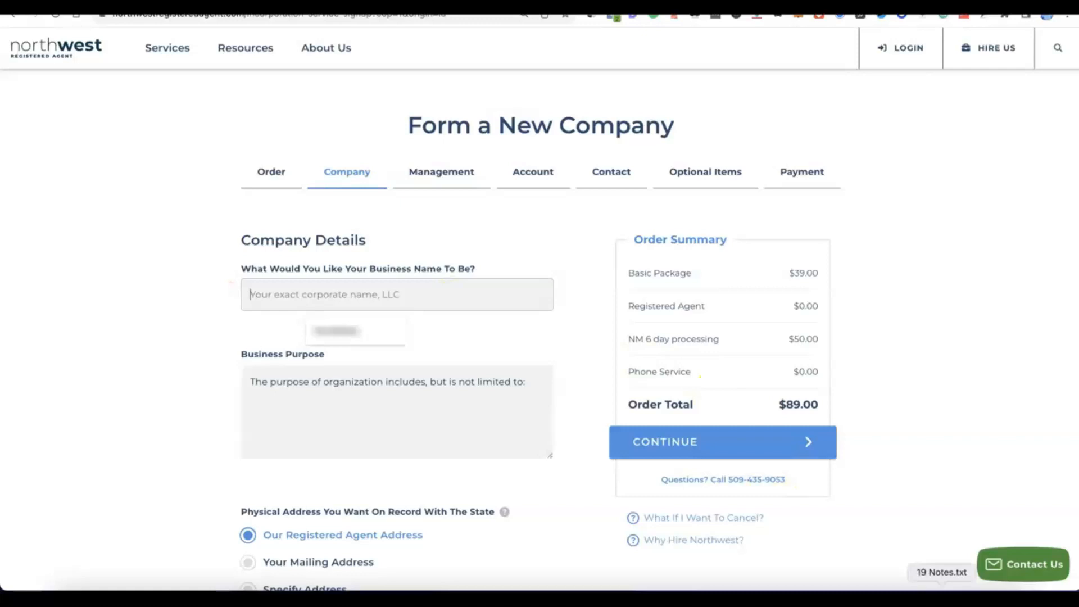
# Enter Modoe as the business name and complete the business purpose with "E-commerce - online selling of general products."
pyautogui.click(418, 293)
pyautogui.write('Modoe')
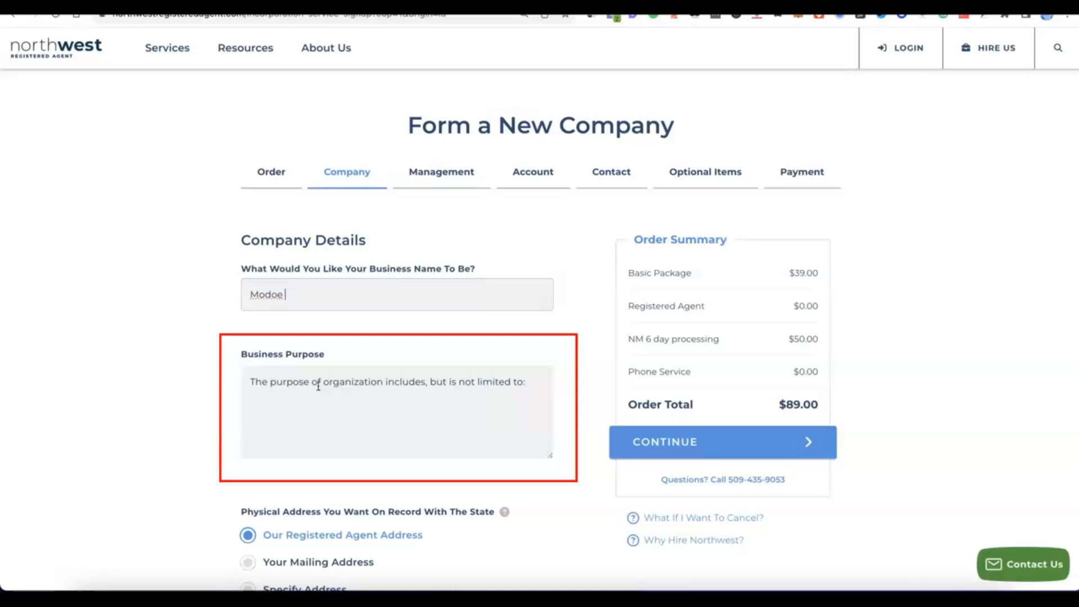
pyautogui.click(305, 419)
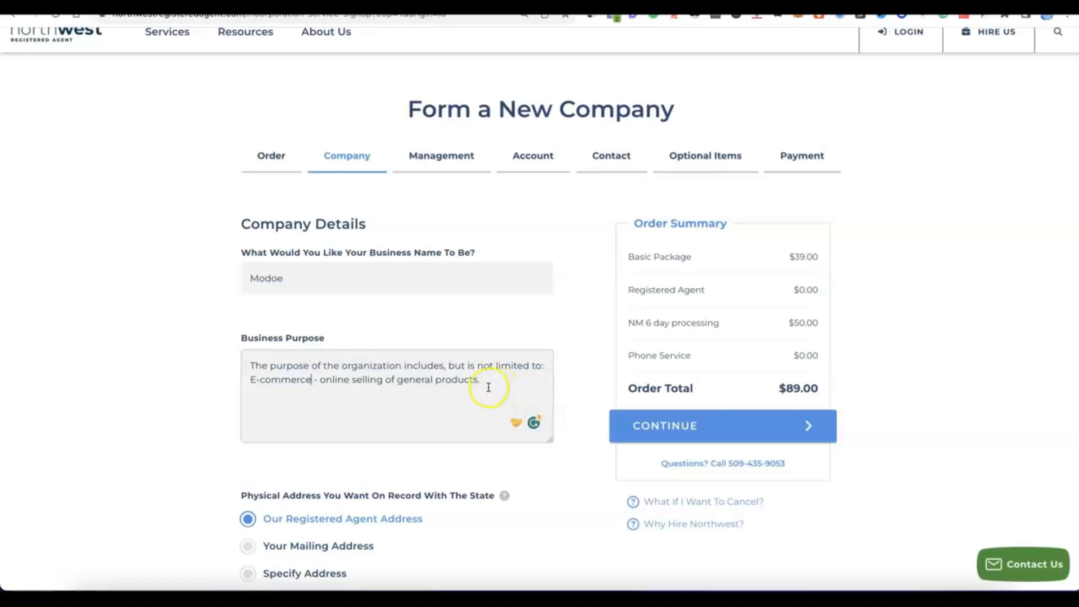
# Keep the registered agent address for both the physical and mailing address on record, and continue to company management
pyautogui.scroll(-2, 490, 386)
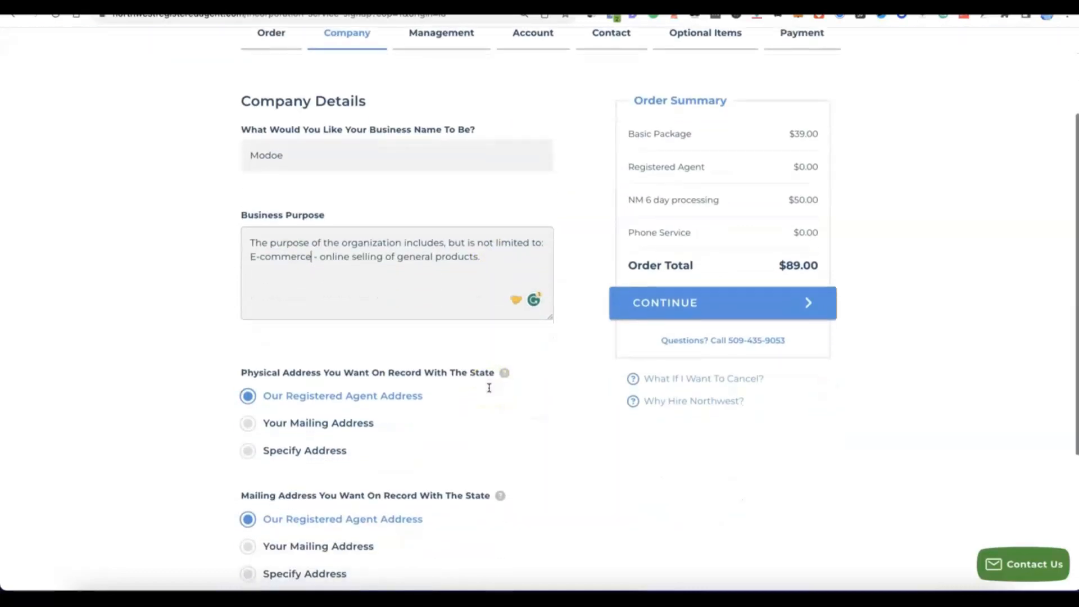
pyautogui.scroll(-1, 489, 387)
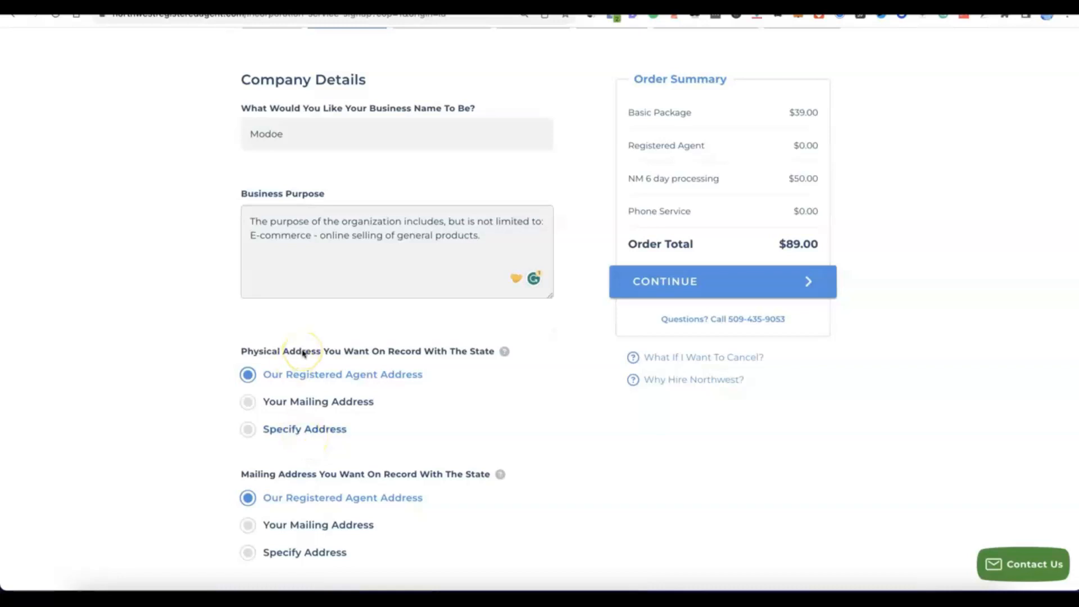
pyautogui.scroll(-2, 304, 360)
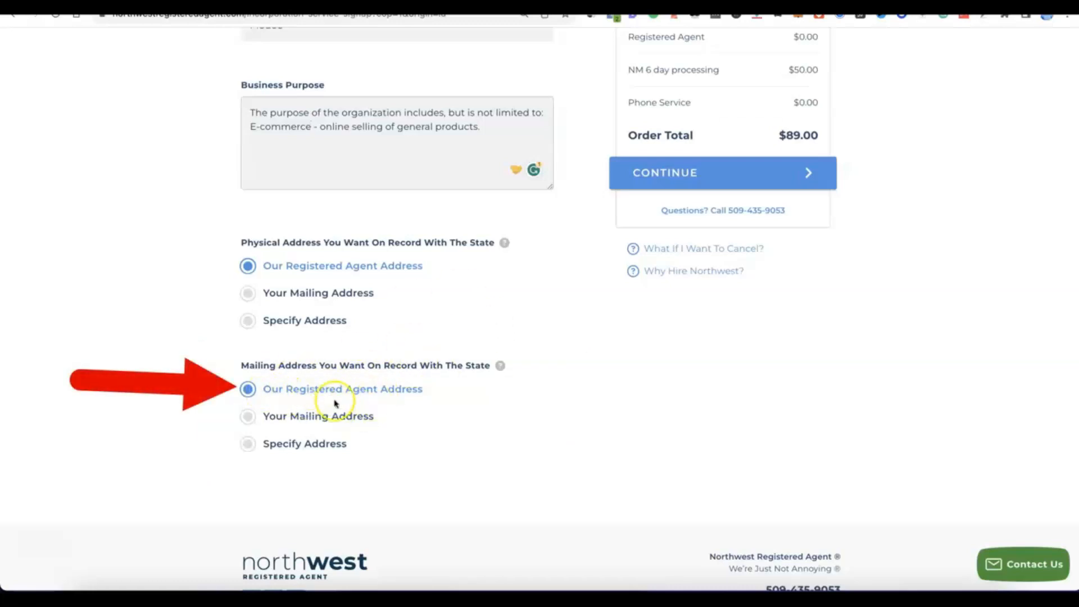
pyautogui.scroll(5, 424, 394)
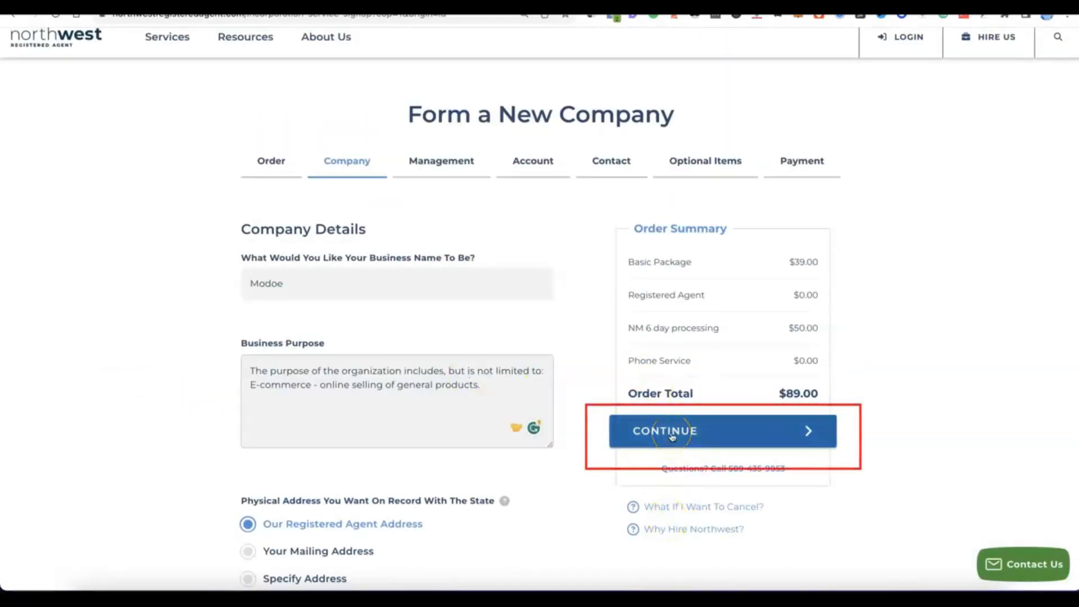
pyautogui.click(669, 444)
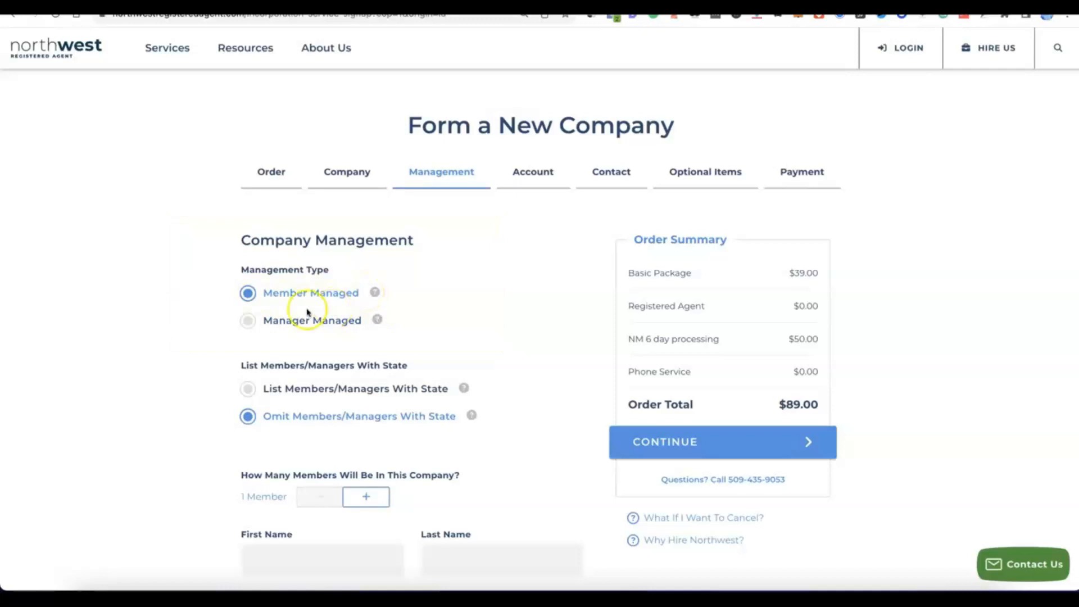
# Set the company to two members with each member's first and last name filled in, and continue to account setup
pyautogui.scroll(-3, 306, 284)
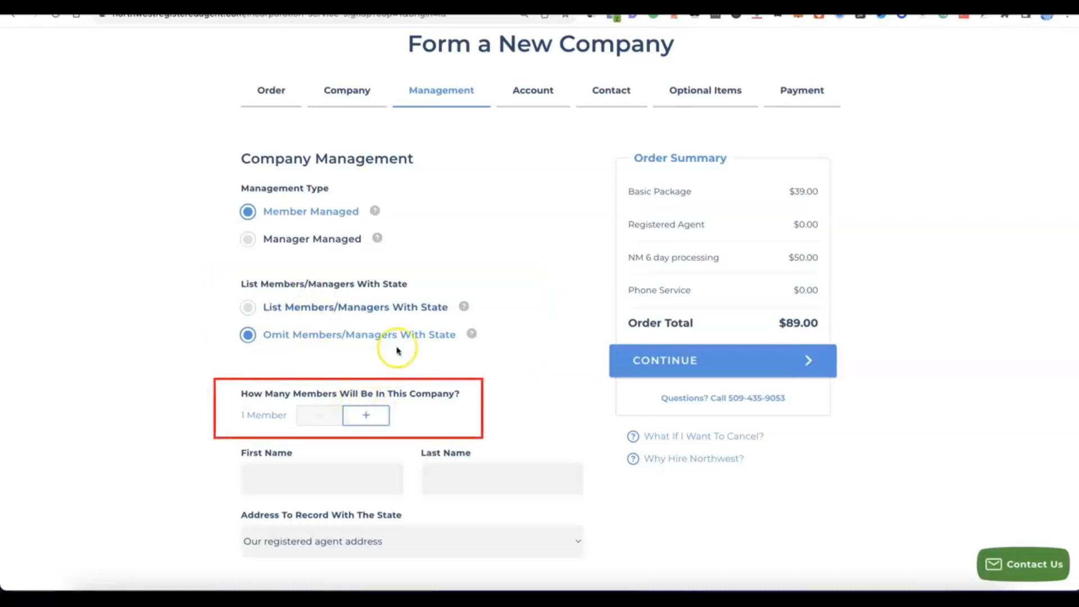
pyautogui.click(378, 415)
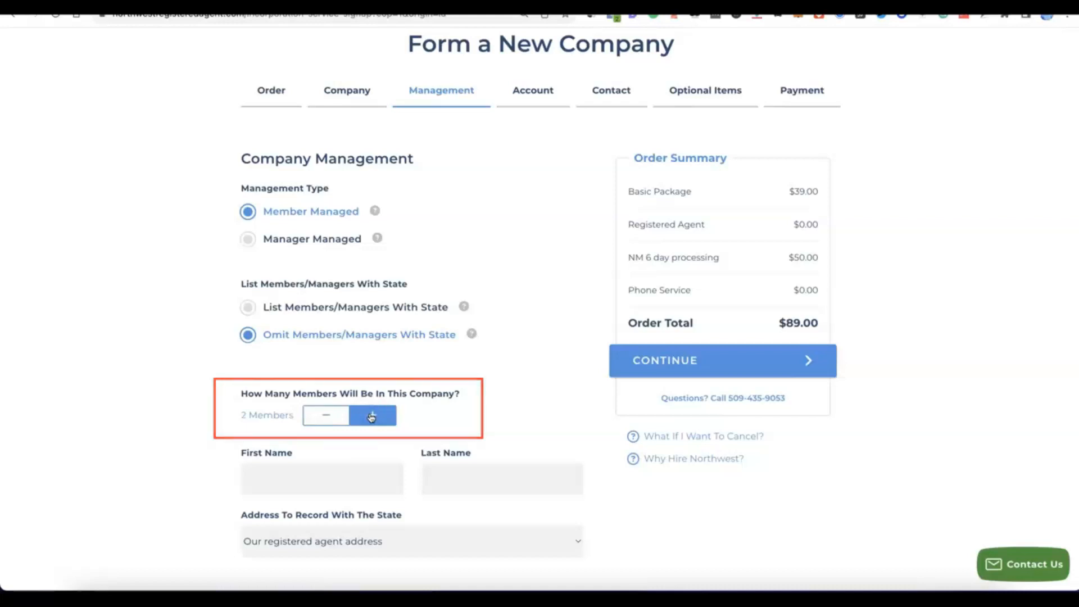
pyautogui.scroll(-1, 371, 417)
pyautogui.scroll(-3, 371, 419)
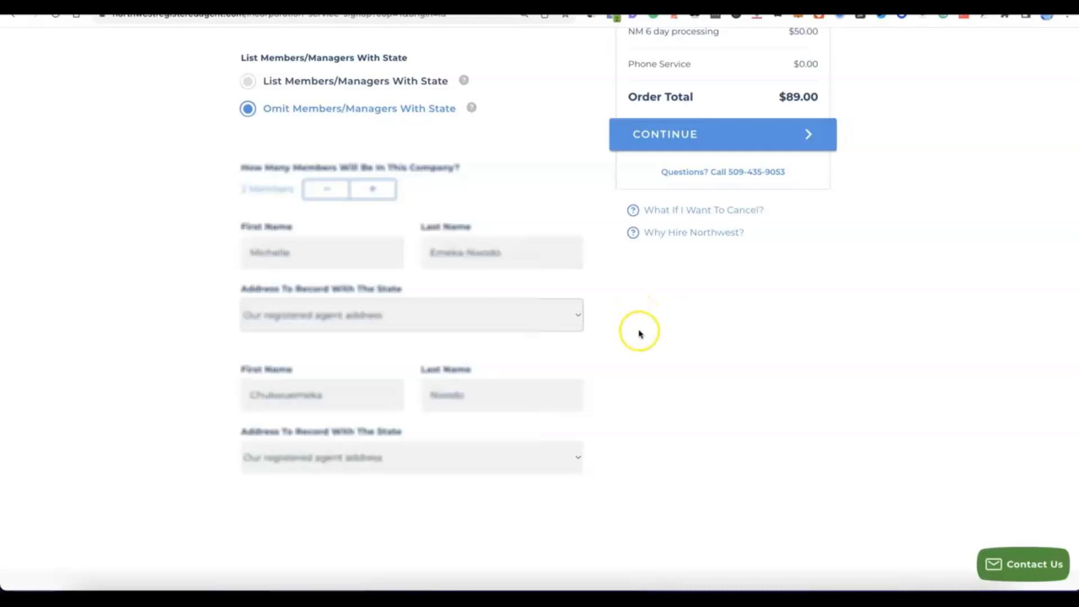
pyautogui.scroll(2, 638, 328)
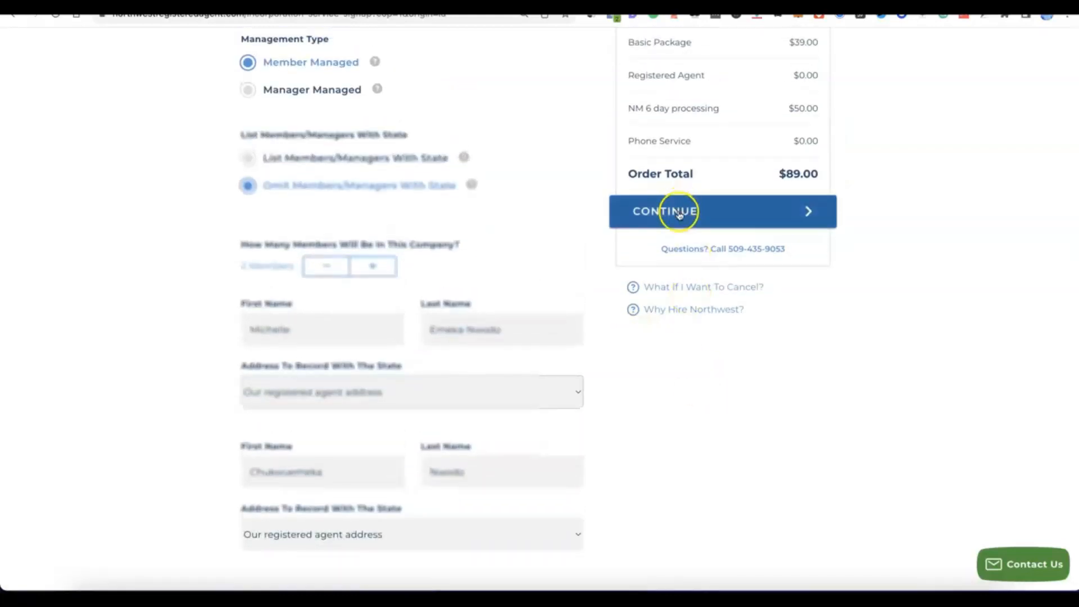
pyautogui.scroll(1, 679, 213)
pyautogui.click(680, 231)
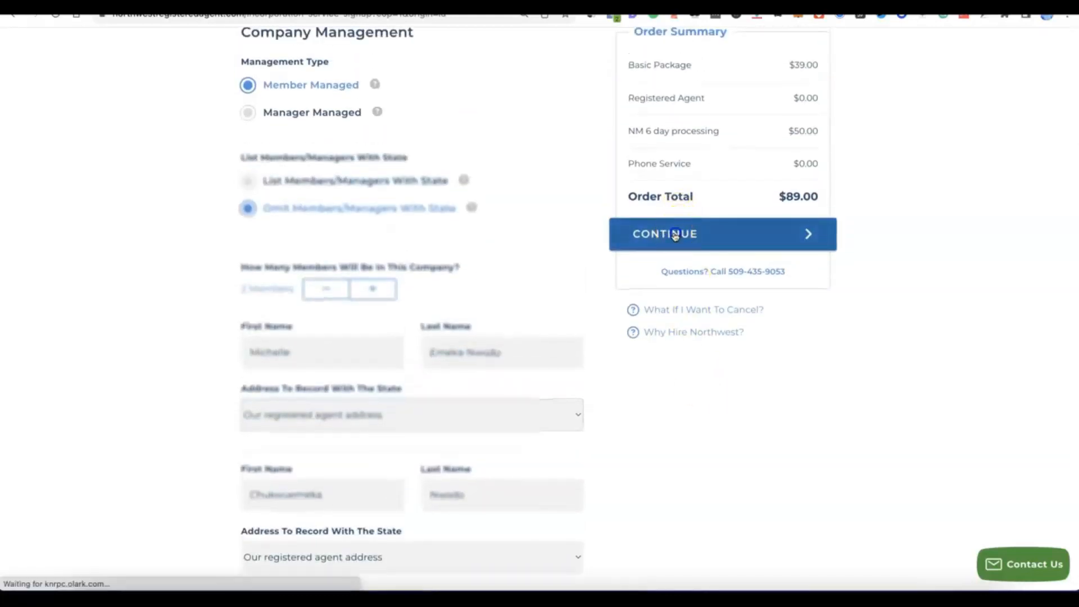
pyautogui.click(666, 232)
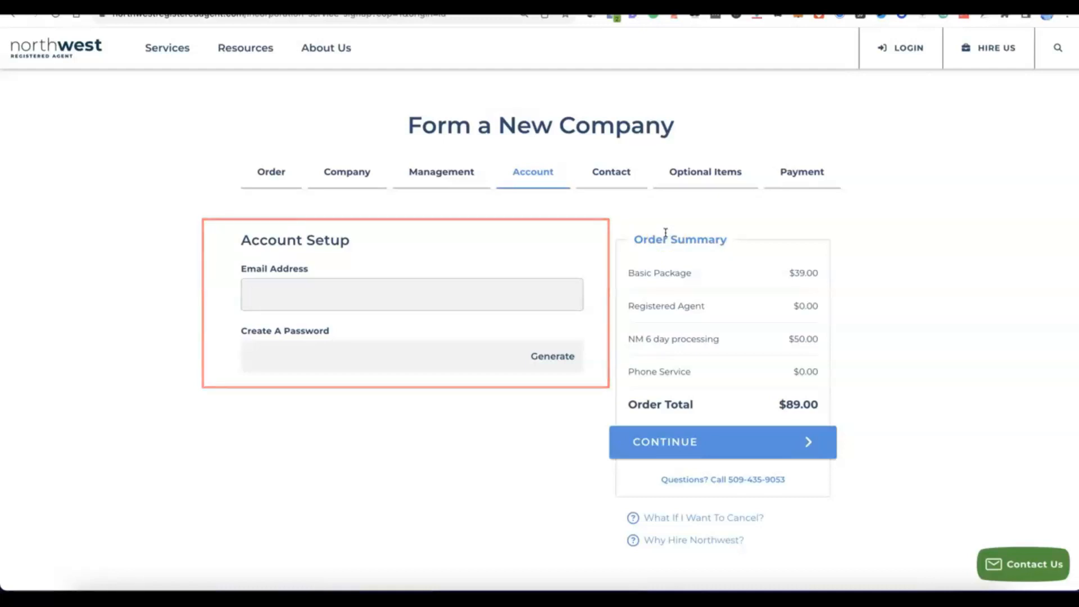
# Fill in the account's email address, generate an account password, and continue to the contact details
pyautogui.click(367, 285)
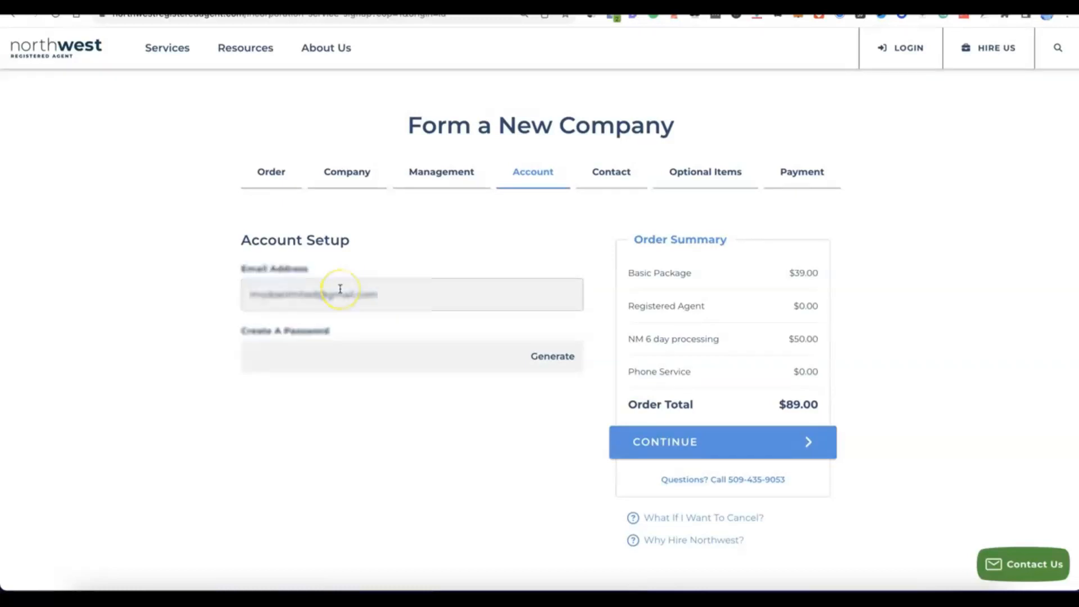
pyautogui.click(347, 354)
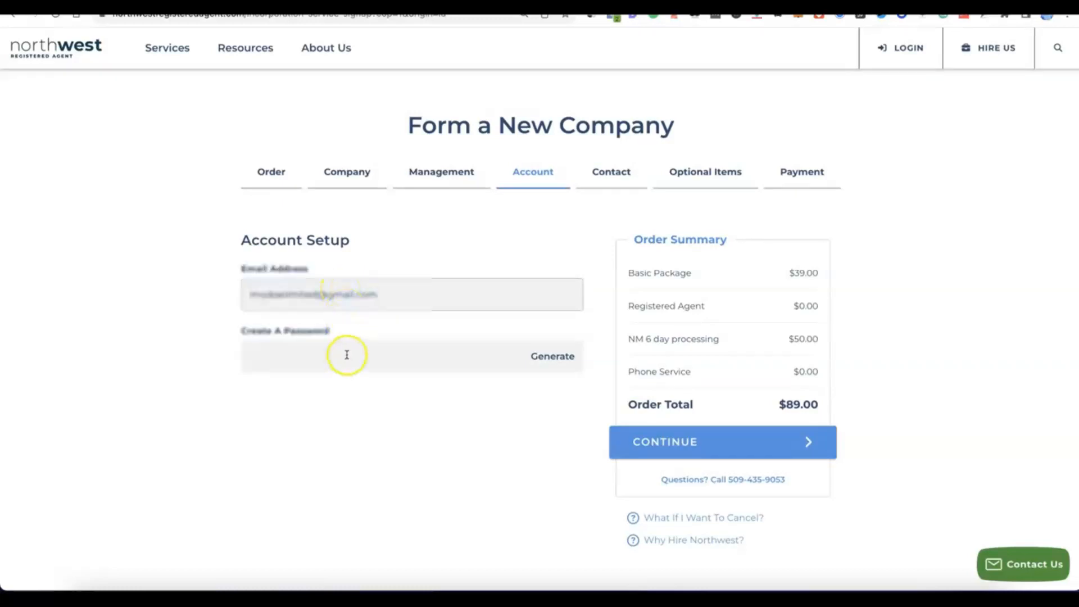
pyautogui.click(557, 358)
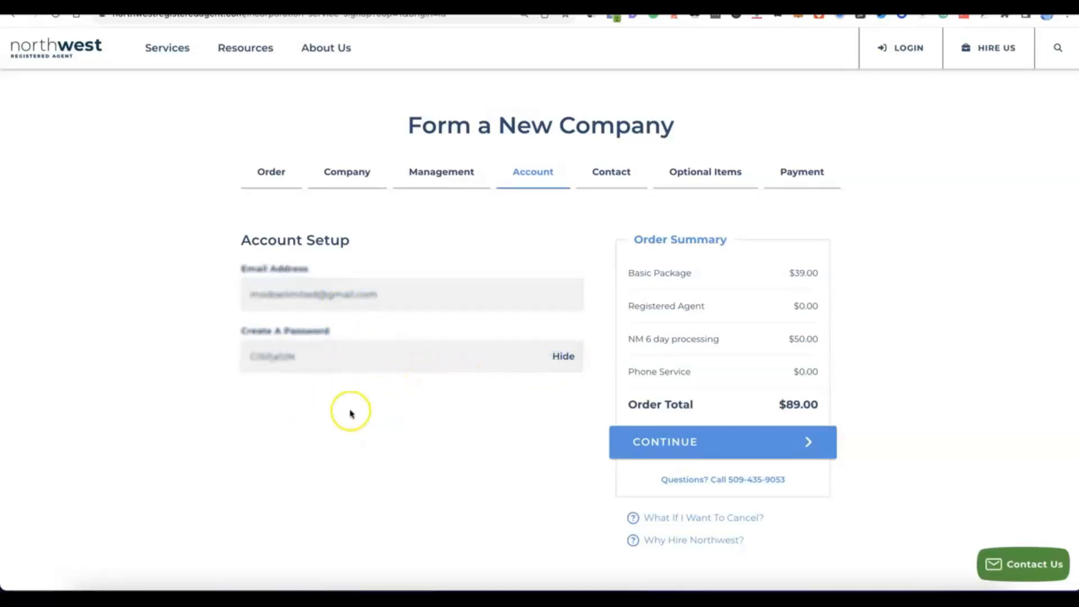
pyautogui.click(390, 404)
pyautogui.scroll(-1, 390, 406)
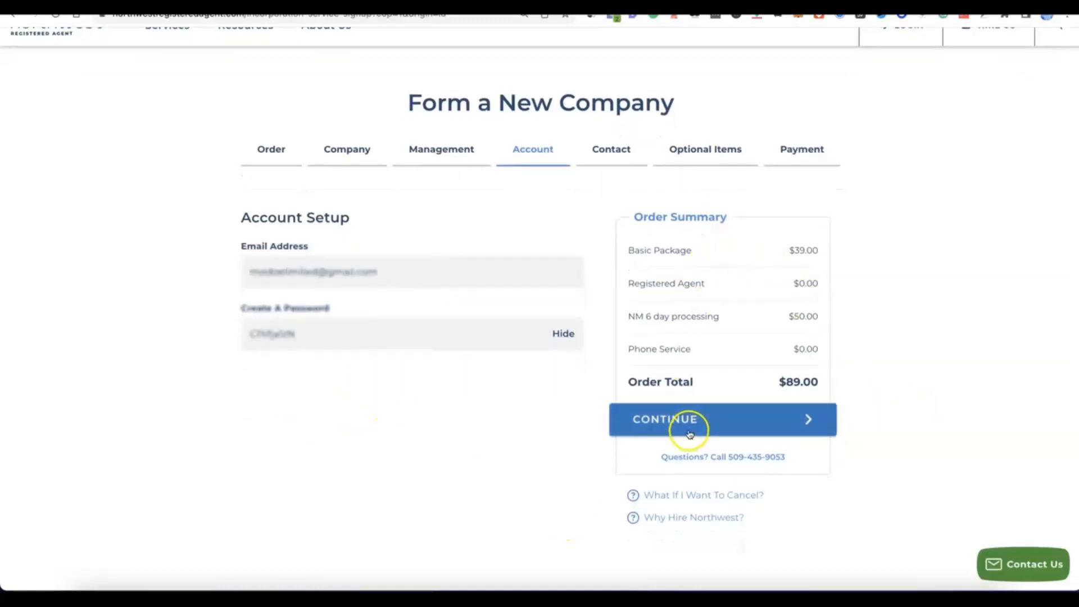
pyautogui.click(702, 421)
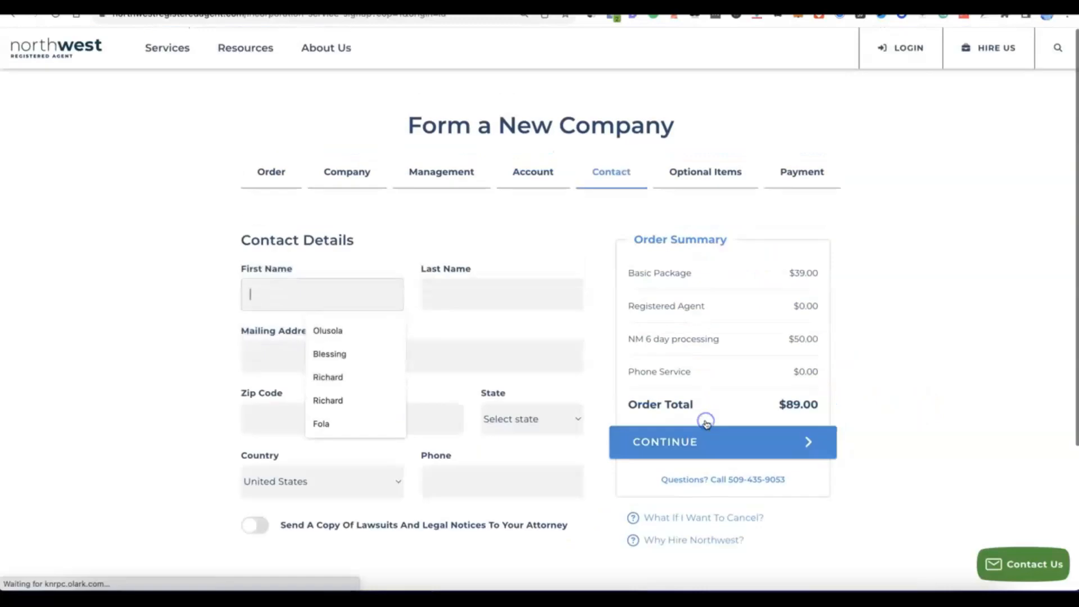
# Fill in the contact's name, mailing address, country and phone number, and continue to the optional items
pyautogui.click(171, 263)
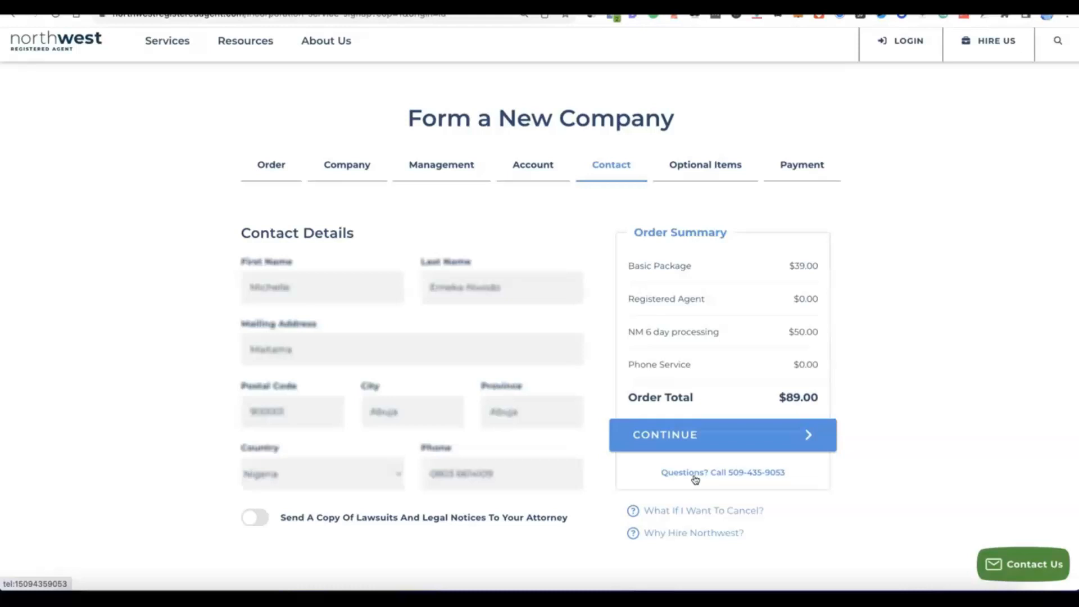
pyautogui.click(737, 481)
pyautogui.click(669, 444)
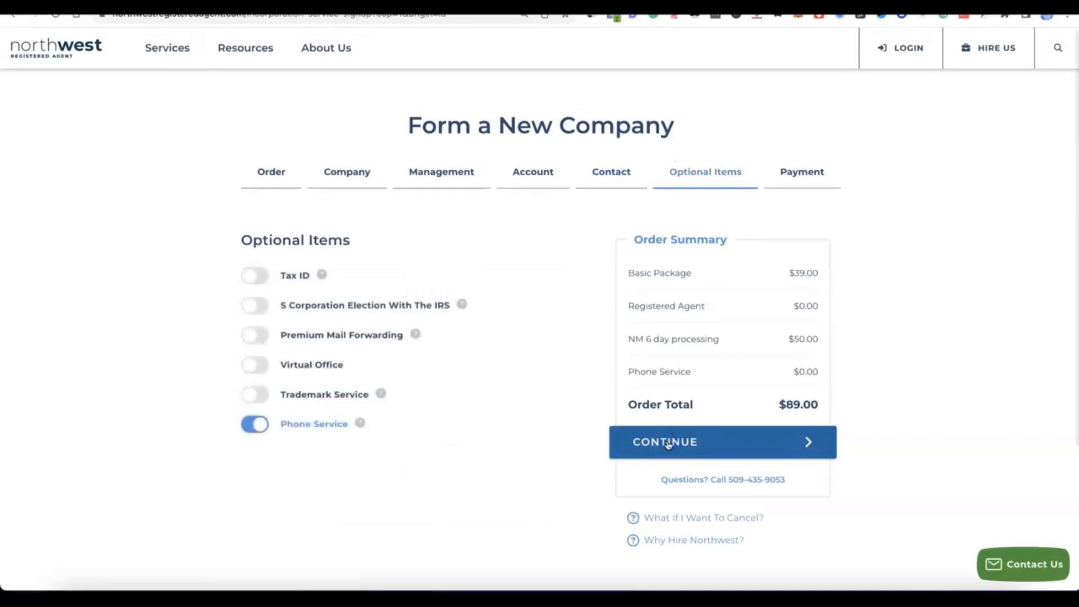
# Remove Phone Service from the order's optional items
pyautogui.click(401, 425)
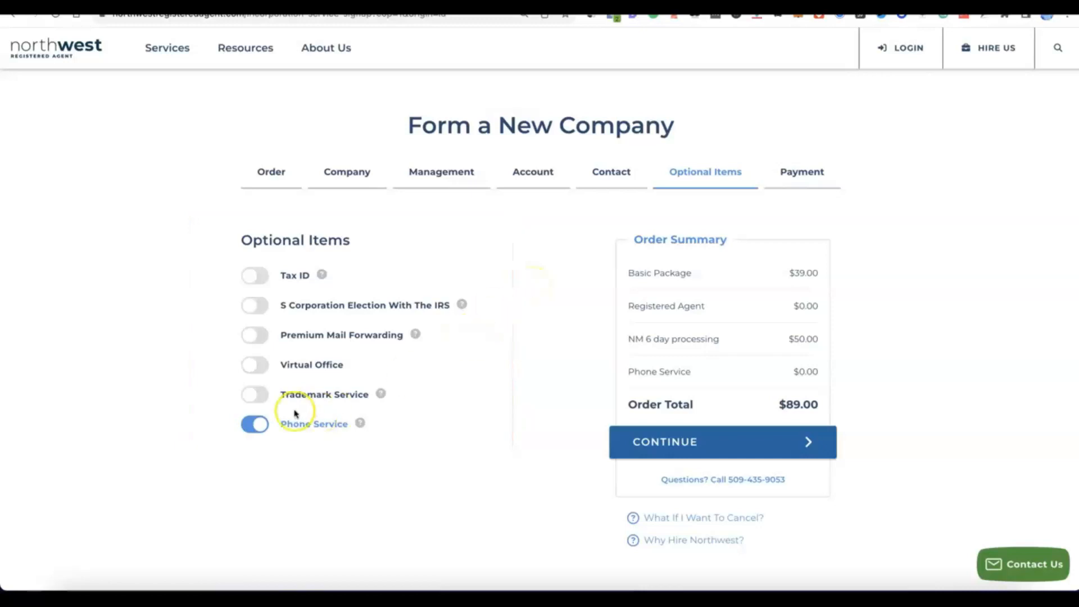
pyautogui.click(259, 426)
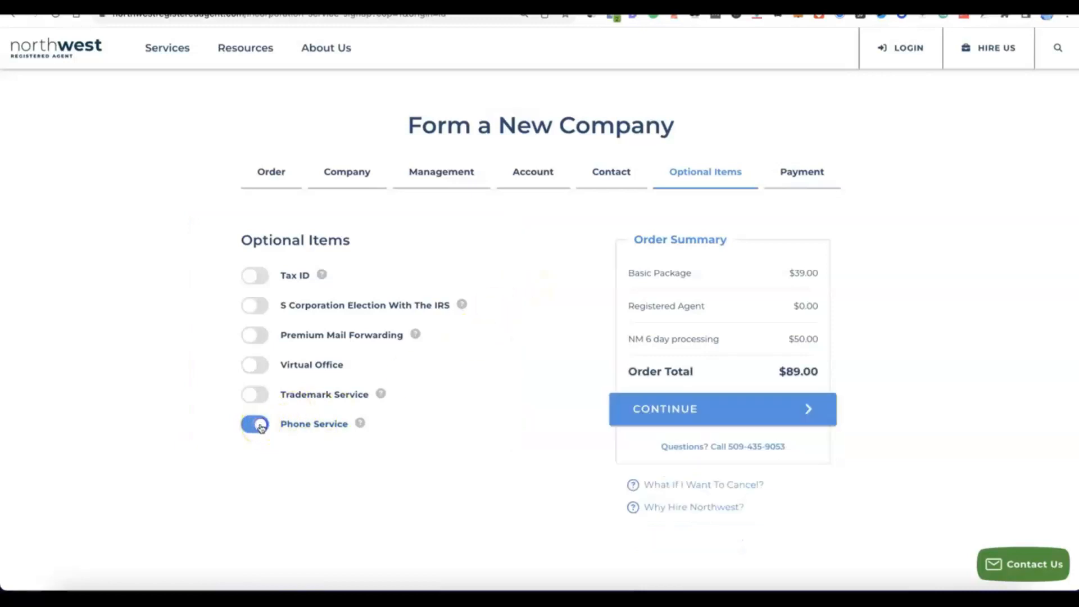
pyautogui.click(247, 427)
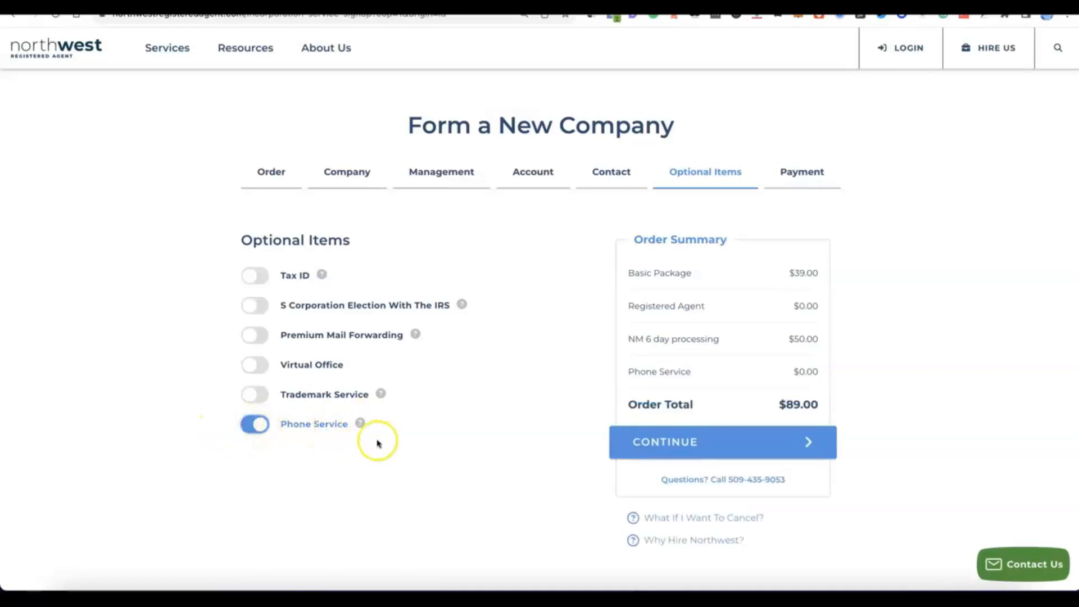
pyautogui.click(259, 425)
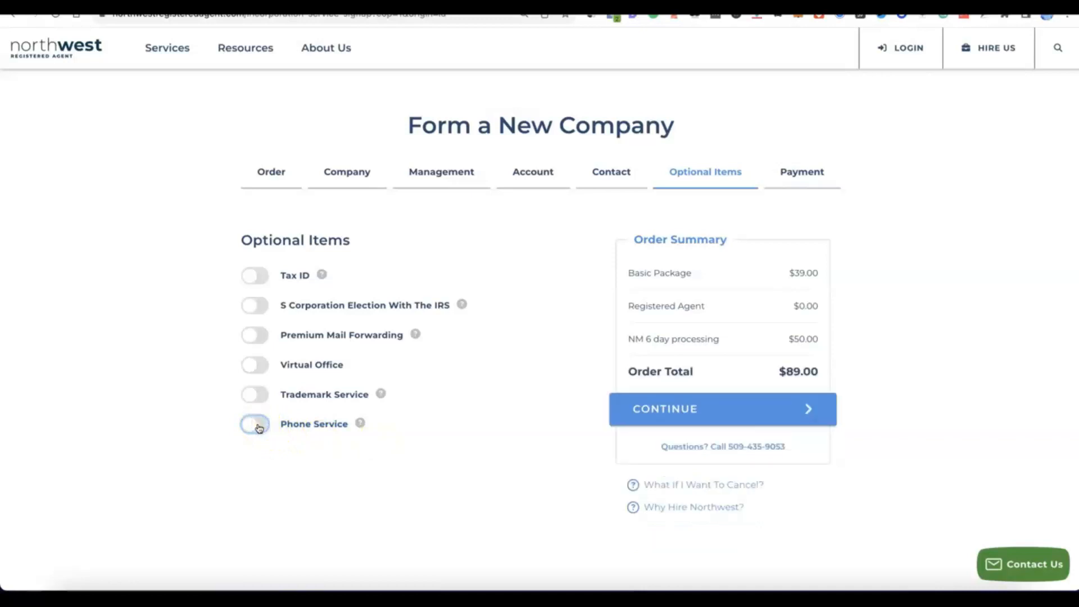
# Add the Tax ID service to the order with the "Do NOT Have Social Security Number" option
pyautogui.click(248, 275)
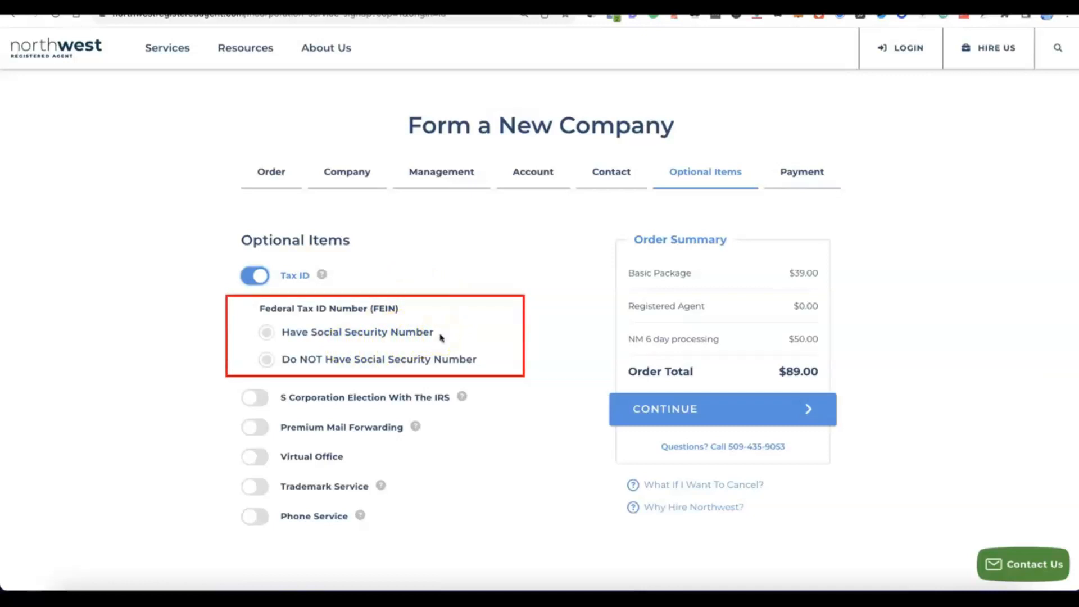
pyautogui.click(268, 331)
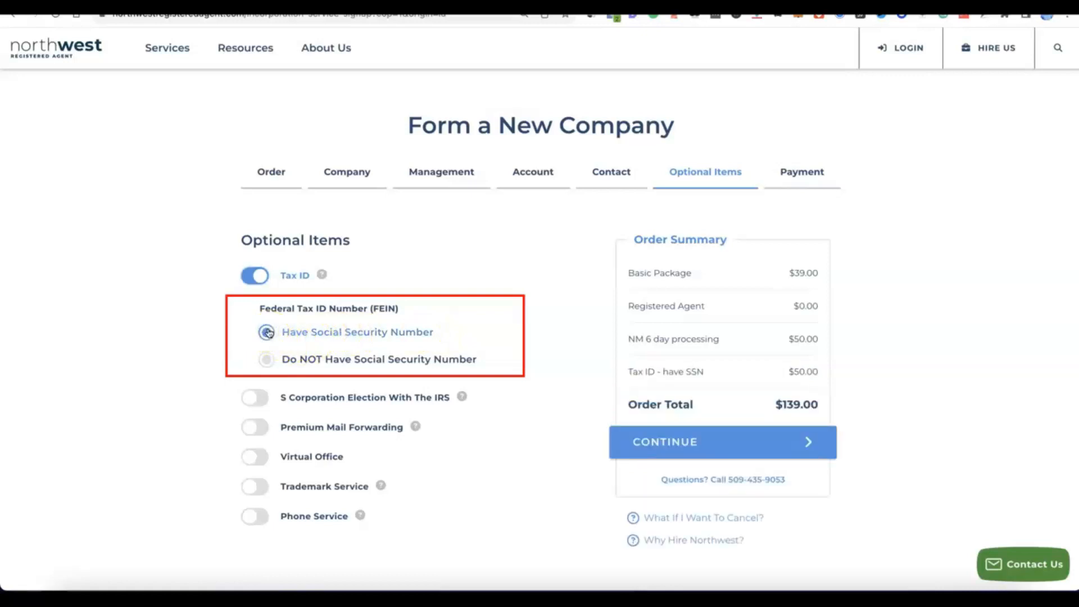
pyautogui.click(264, 360)
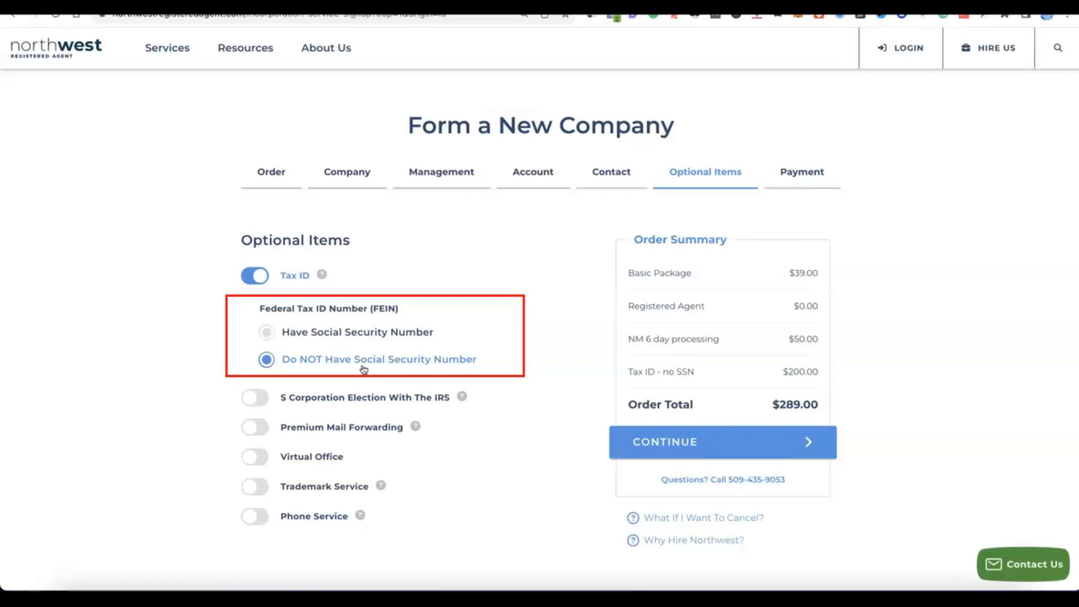
pyautogui.click(364, 366)
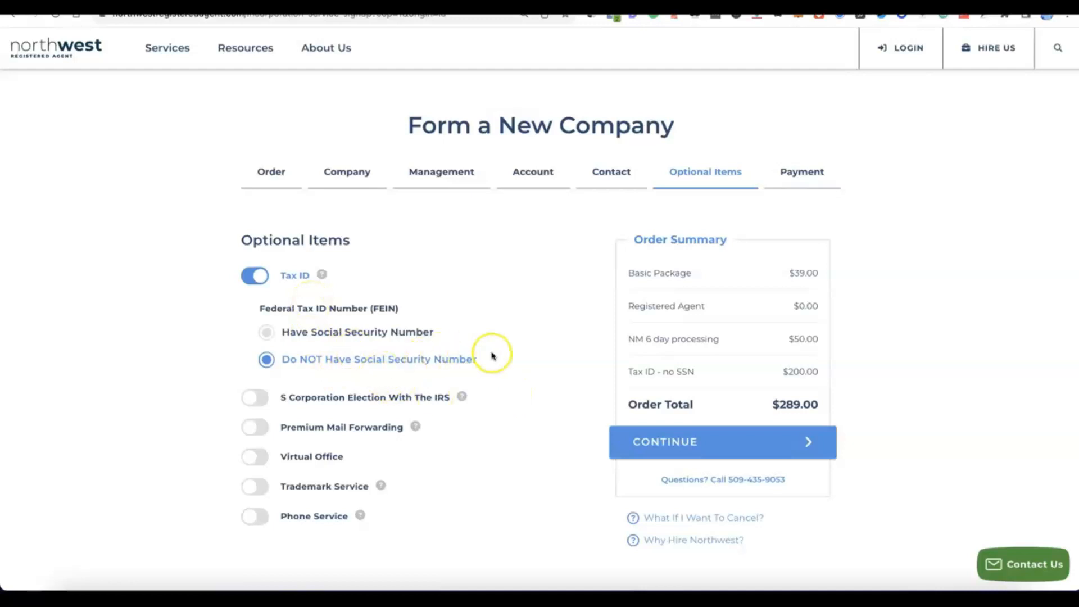
pyautogui.scroll(-1, 492, 355)
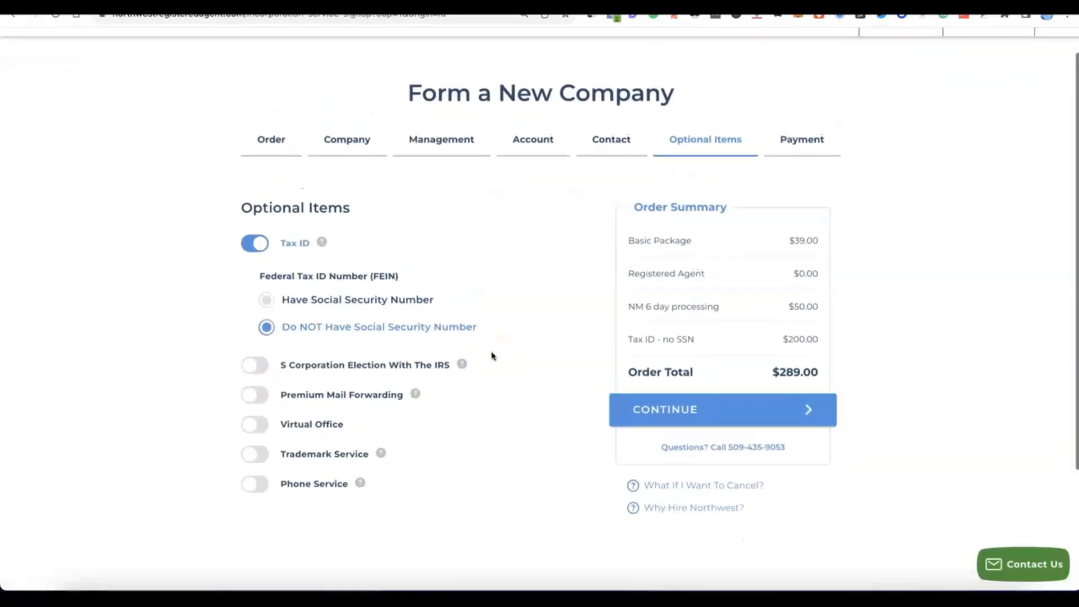
# Continue to payment, enter the cardholder's name, card number, expiration date and CVV, and place the order
pyautogui.click(681, 409)
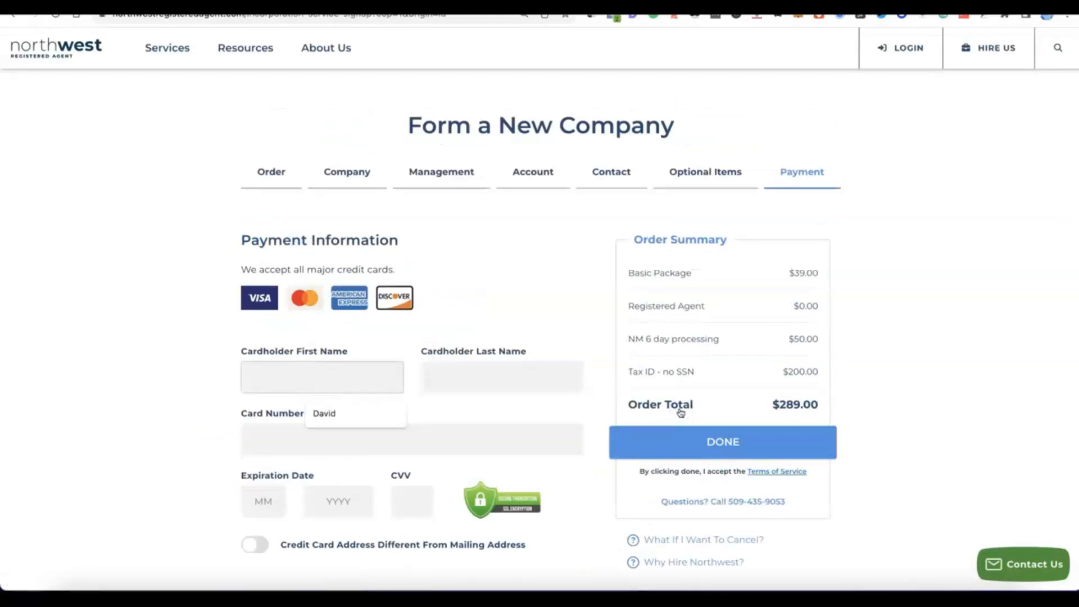
pyautogui.scroll(-3, 678, 394)
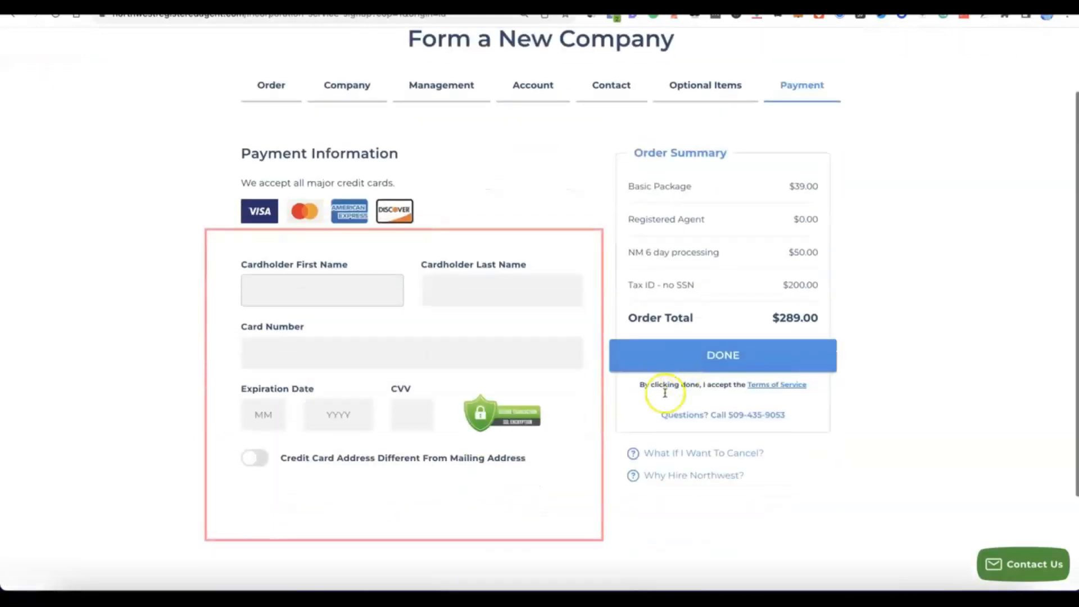
pyautogui.click(295, 290)
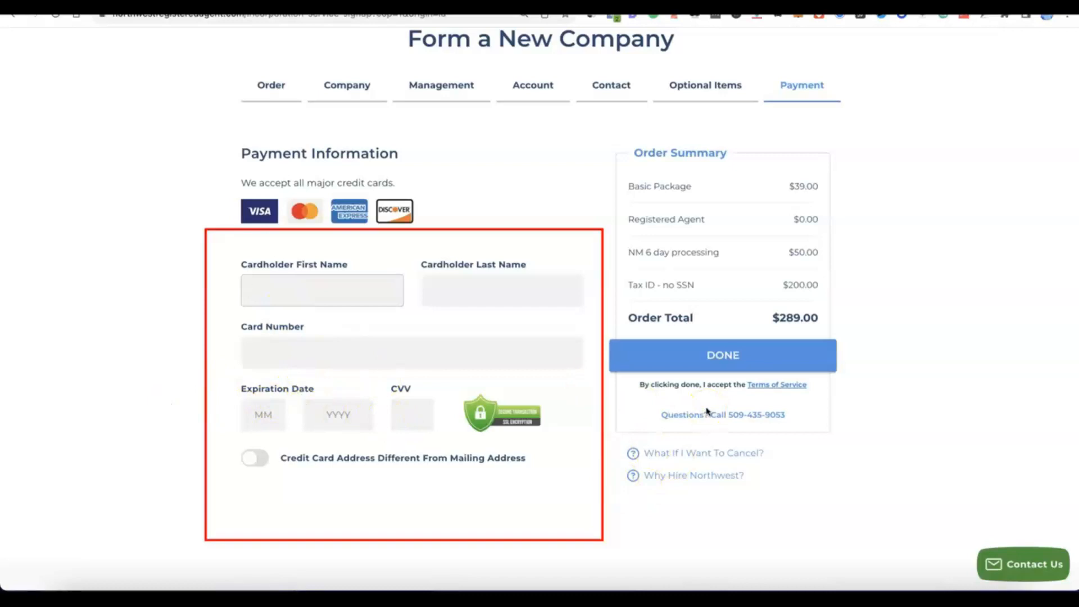
pyautogui.click(350, 291)
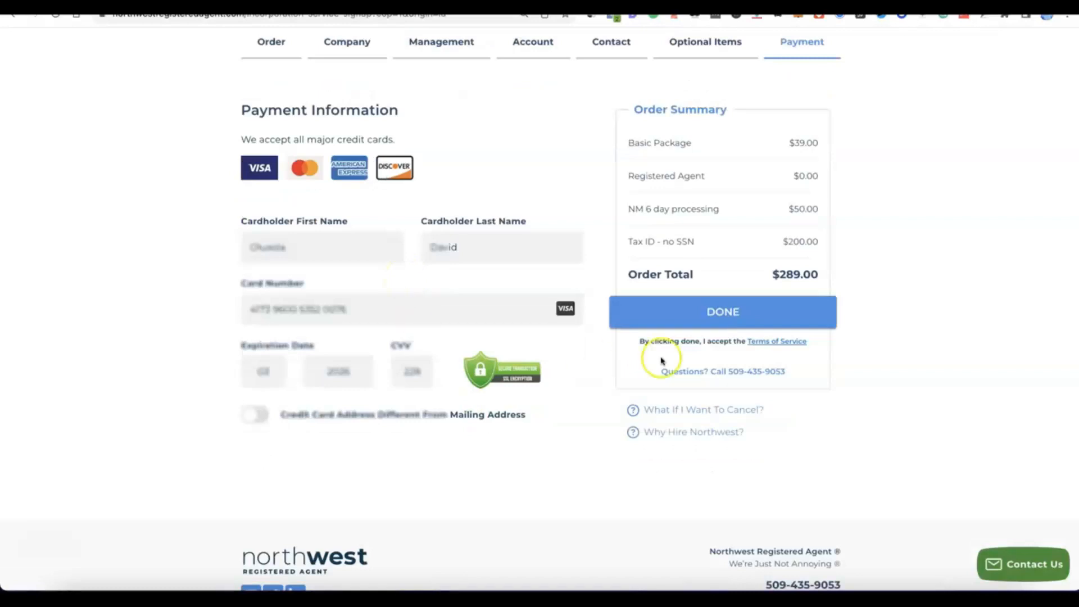
pyautogui.click(686, 314)
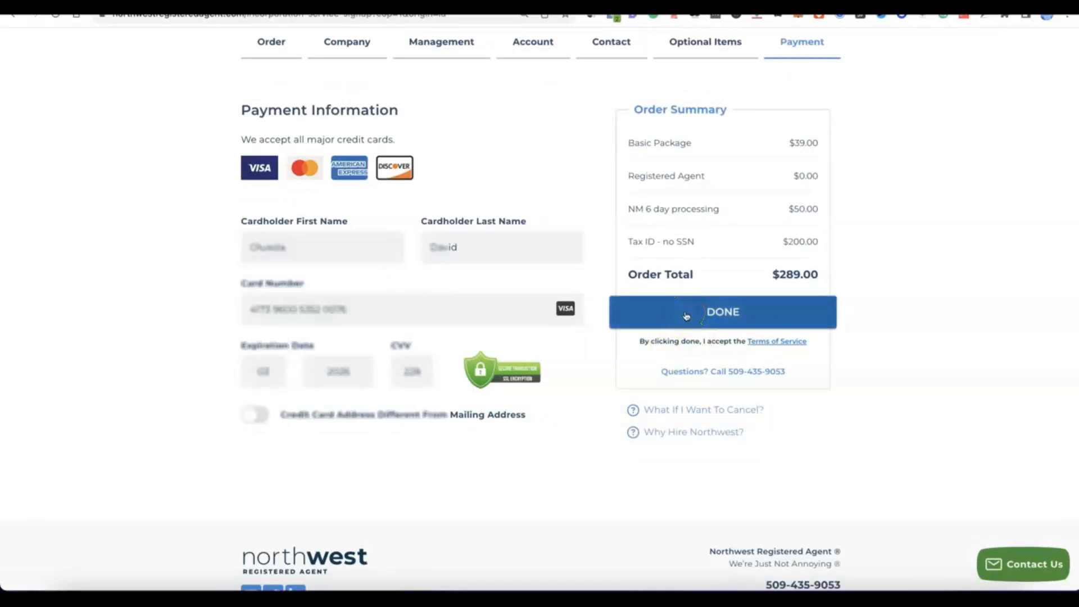
pyautogui.click(687, 313)
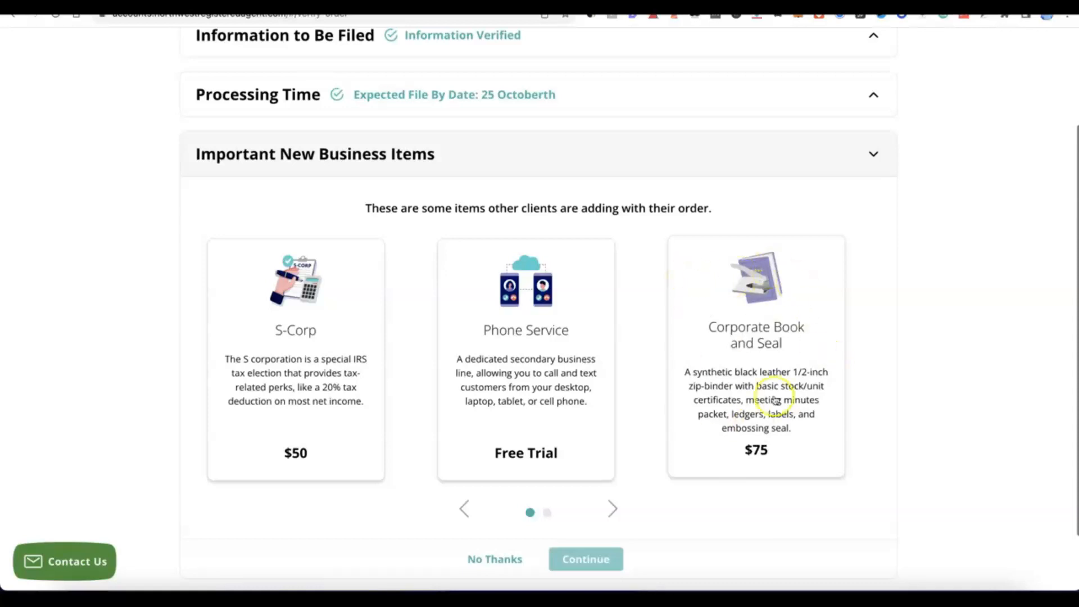
# Decline the additional new business items and submit the verified Modoe order for filing
pyautogui.scroll(-1, 662, 304)
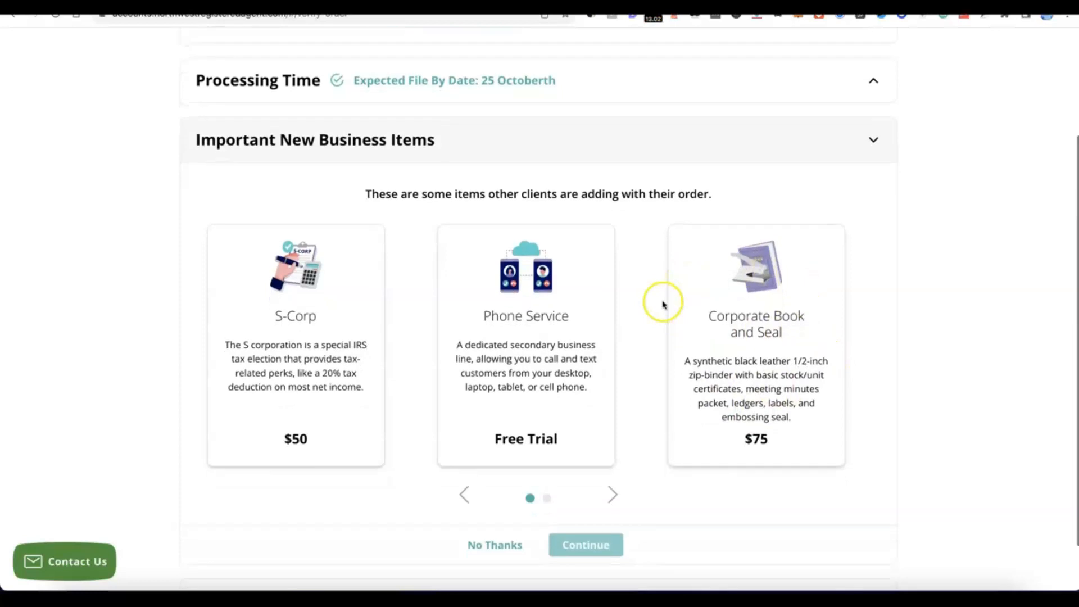
pyautogui.scroll(-2, 559, 345)
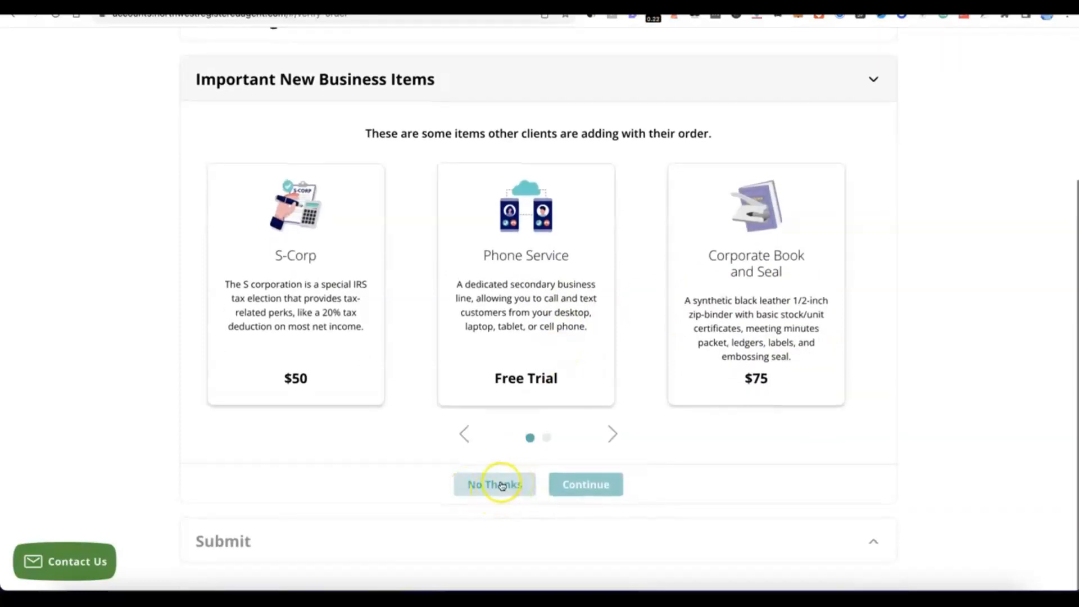
pyautogui.click(502, 485)
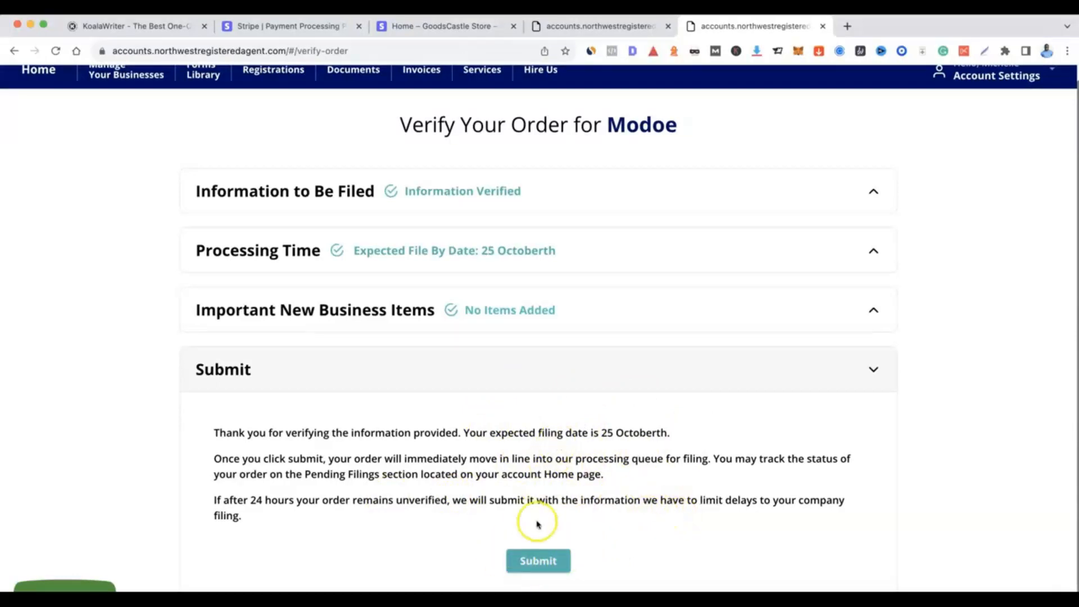
pyautogui.click(538, 561)
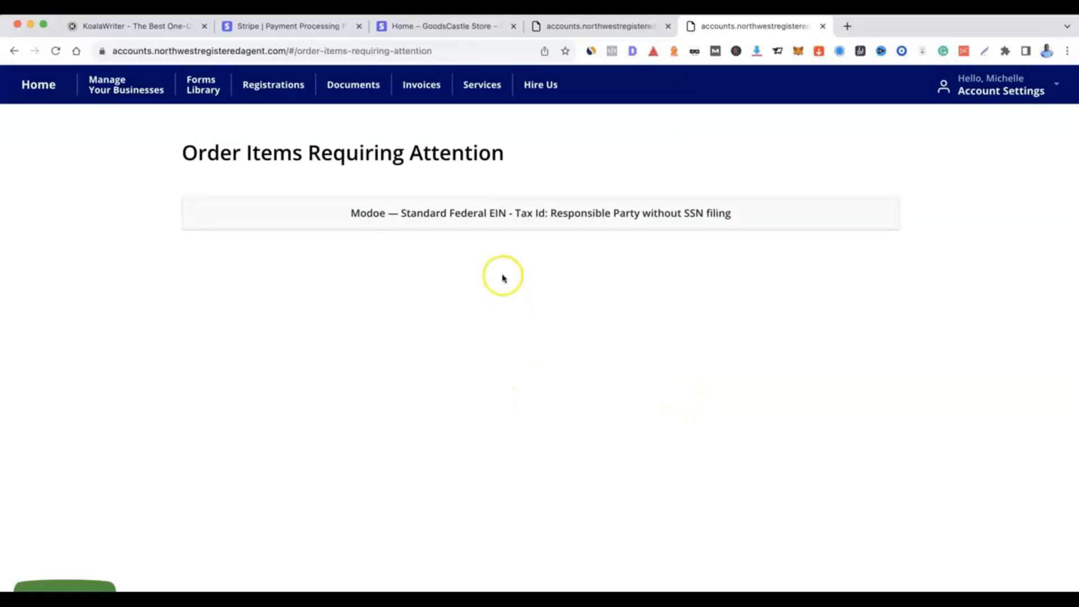
# Open Modoe's Standard Federal EIN item for filing without an SSN and choose the existing contact as responsible party
pyautogui.click(499, 214)
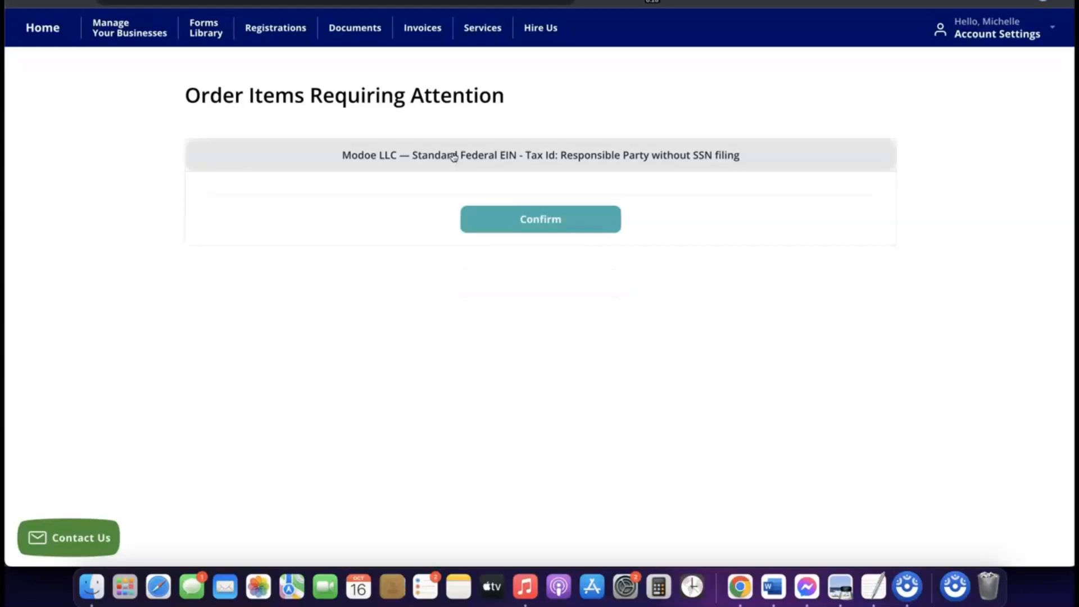
pyautogui.click(433, 153)
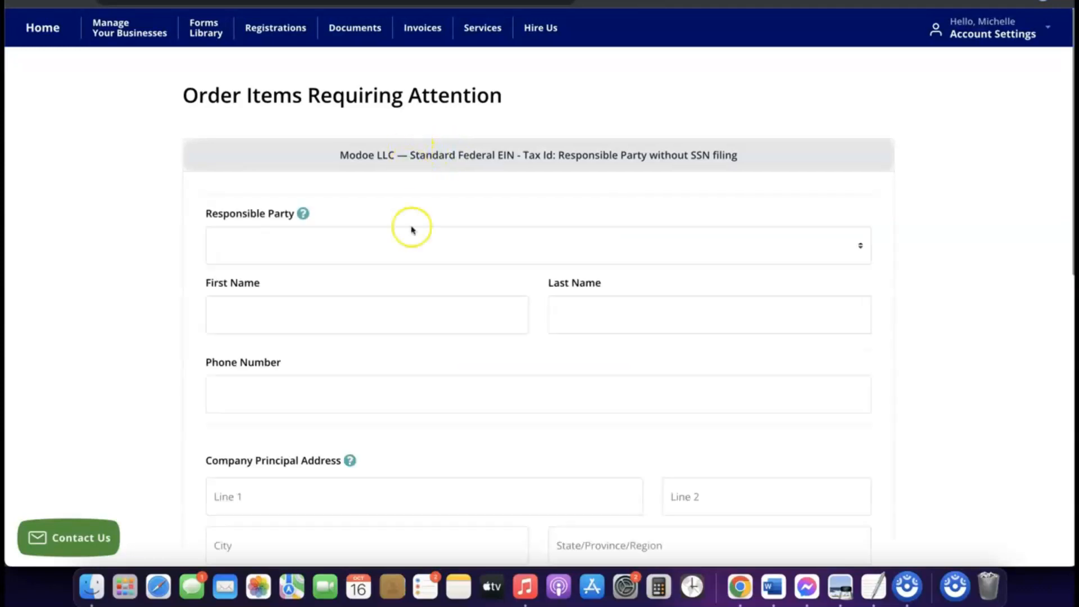
pyautogui.scroll(-3, 410, 249)
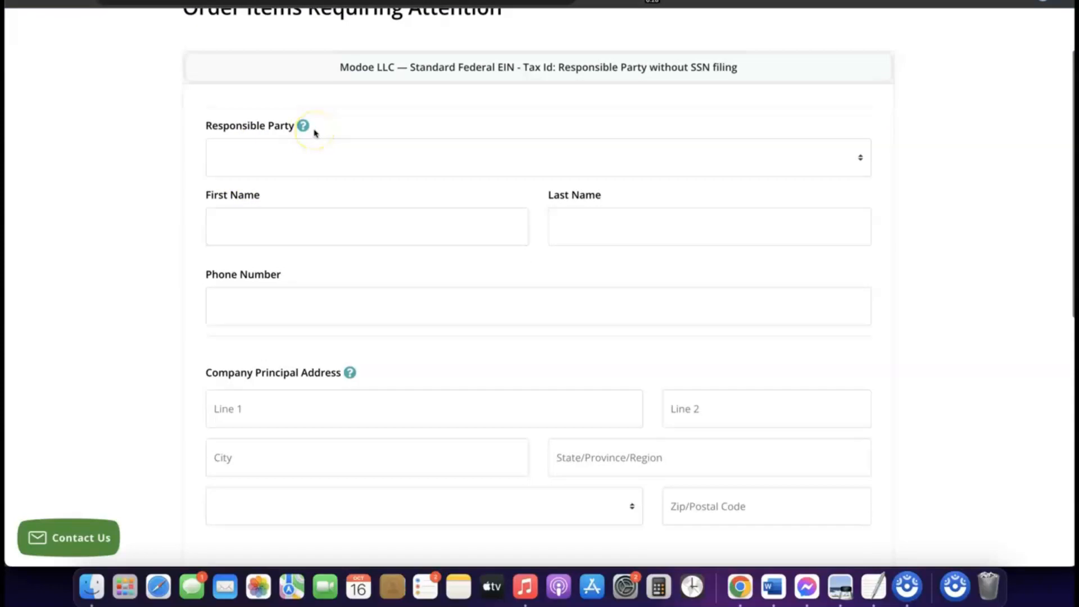
pyautogui.click(296, 149)
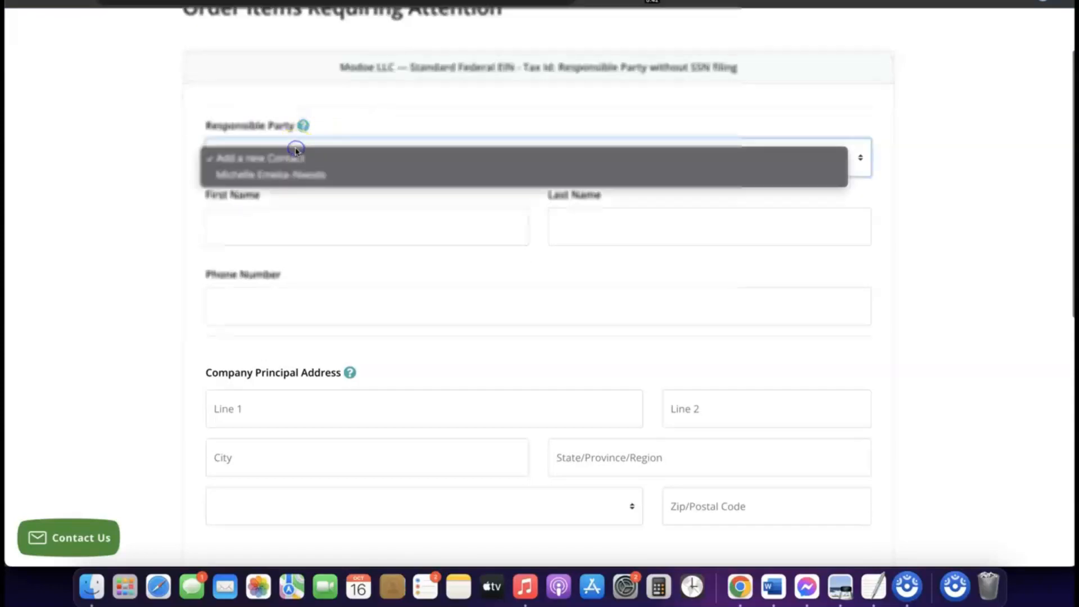
pyautogui.click(285, 177)
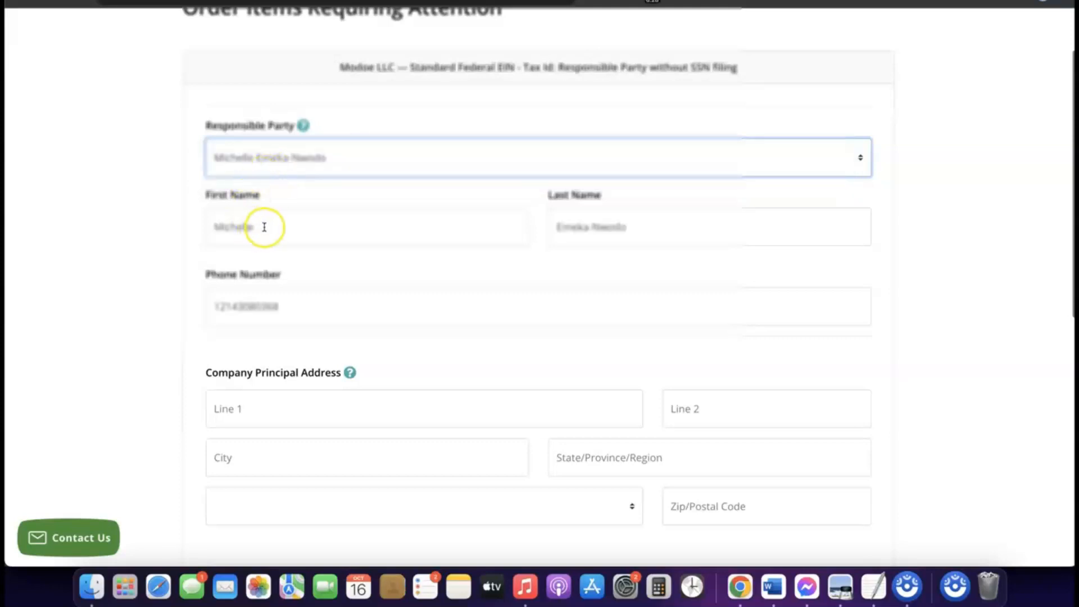
# Fill in the company principal address with its street, suite, city, state, country and postal code
pyautogui.scroll(-3, 446, 265)
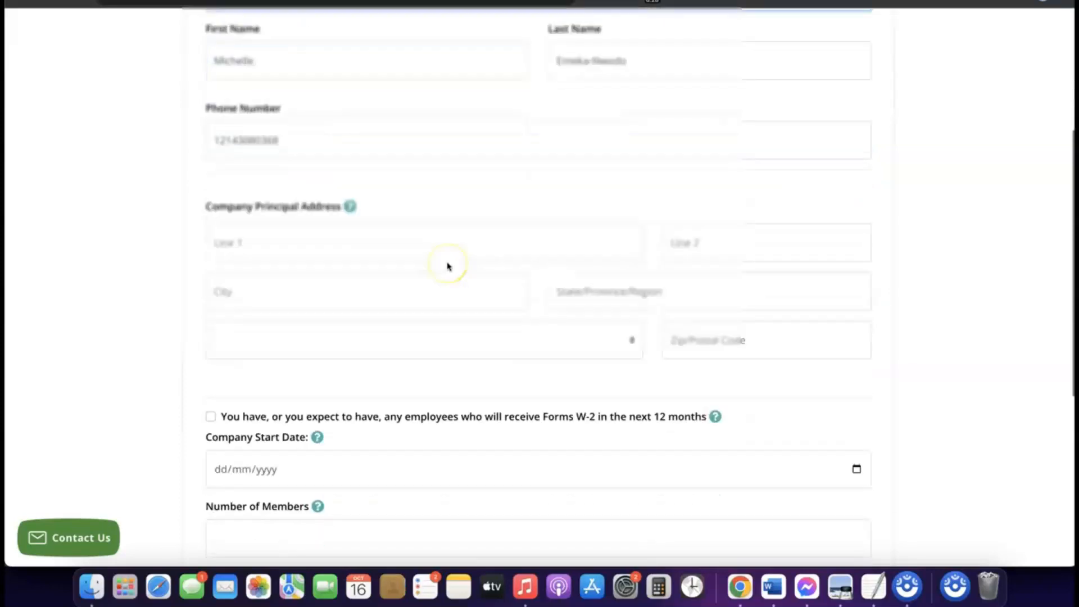
pyautogui.scroll(-1, 448, 266)
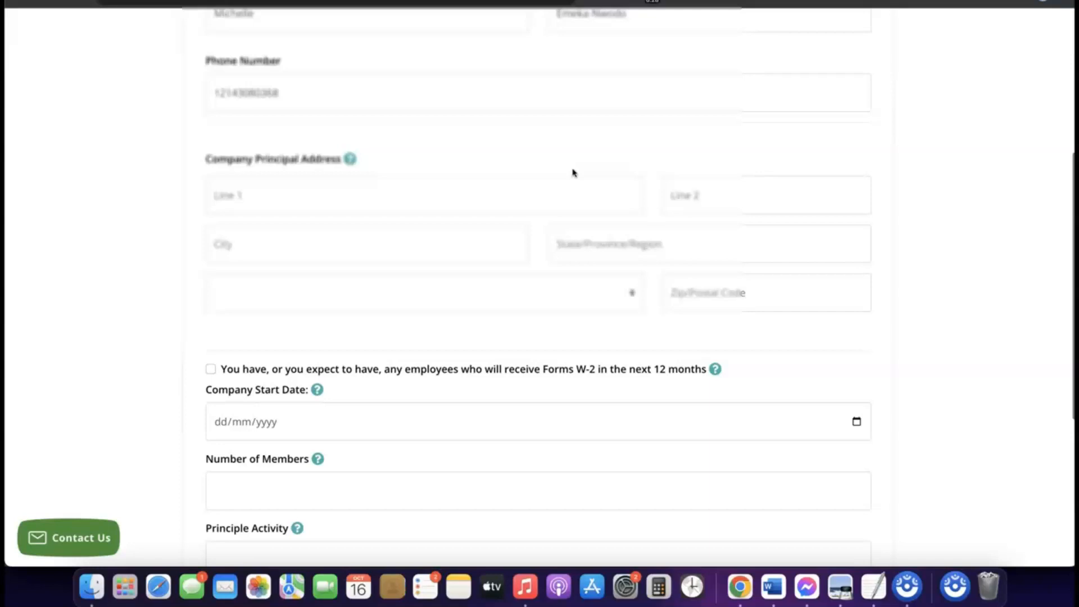
pyautogui.scroll(-2, 366, 164)
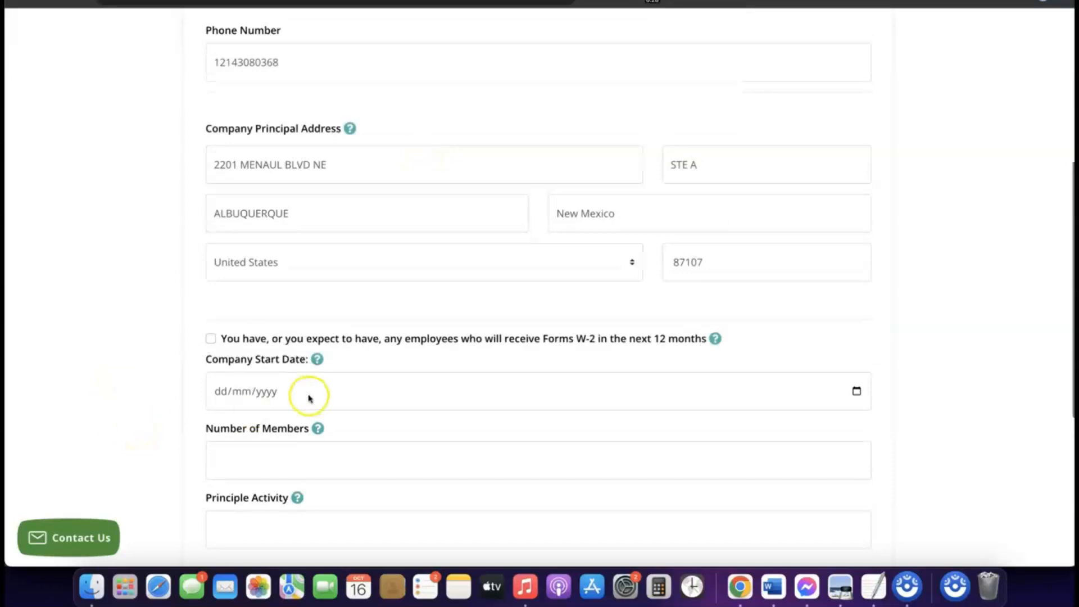
# Set the company start date to 16/01/2024
pyautogui.scroll(-1, 308, 398)
pyautogui.scroll(-1, 309, 398)
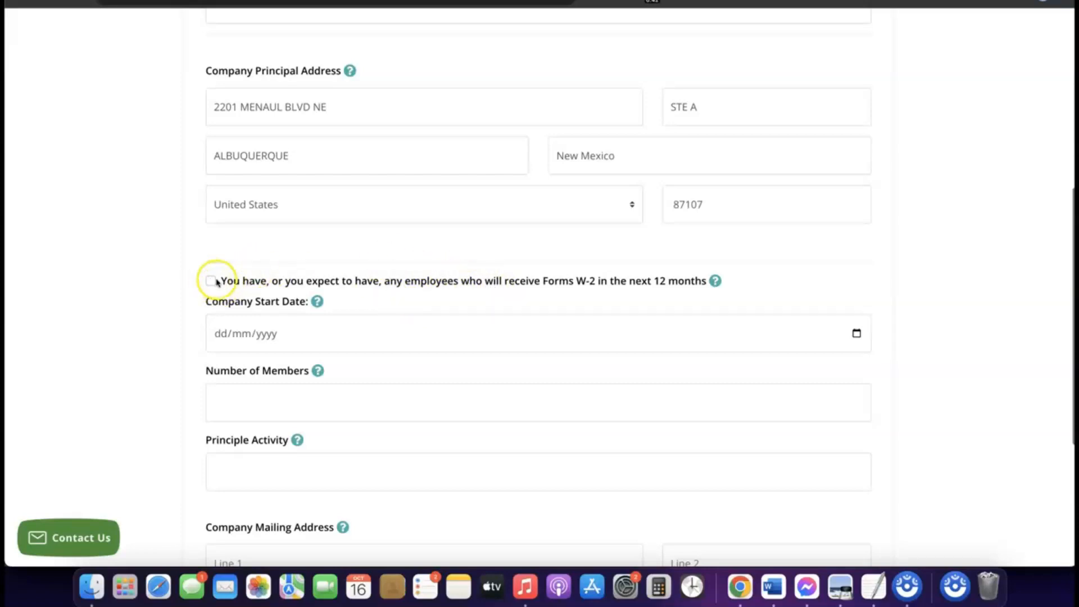
pyautogui.scroll(-1, 241, 284)
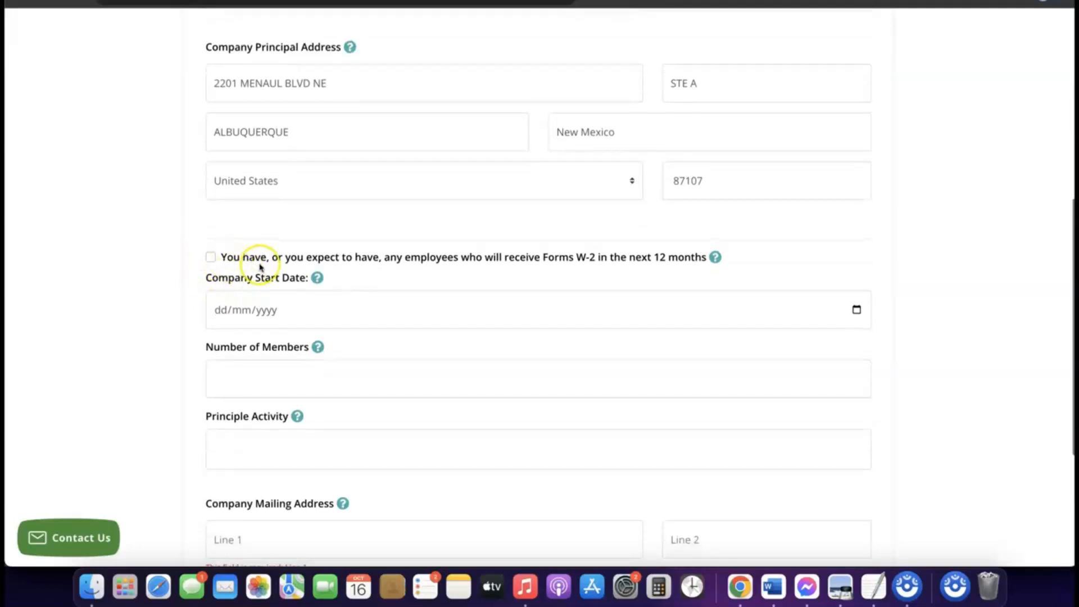
pyautogui.scroll(-1, 259, 267)
pyautogui.scroll(-1, 260, 268)
pyautogui.click(262, 286)
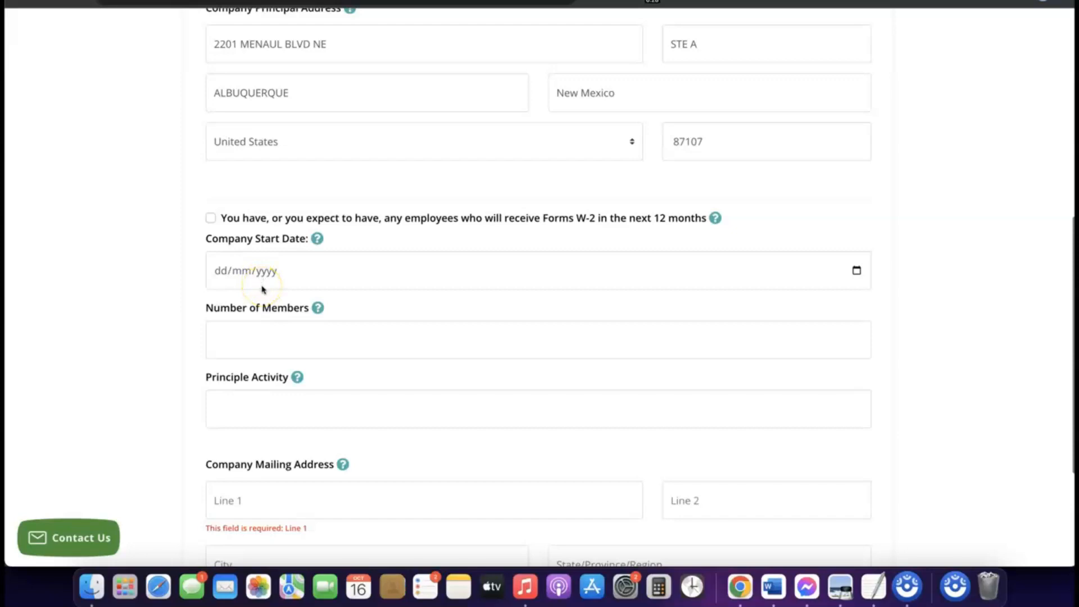
pyautogui.click(259, 272)
pyautogui.click(259, 272)
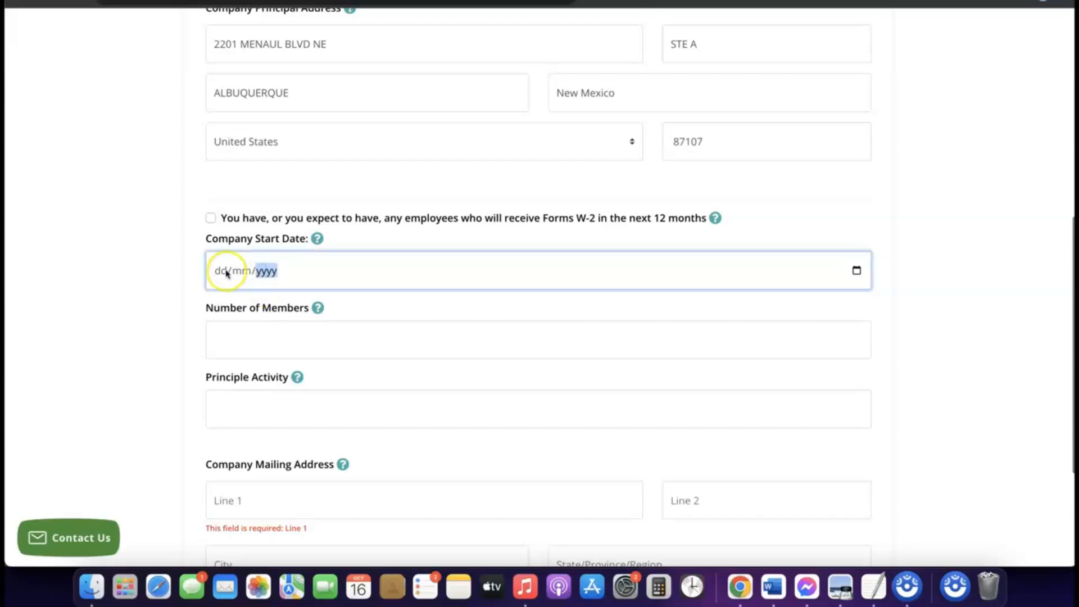
pyautogui.click(317, 238)
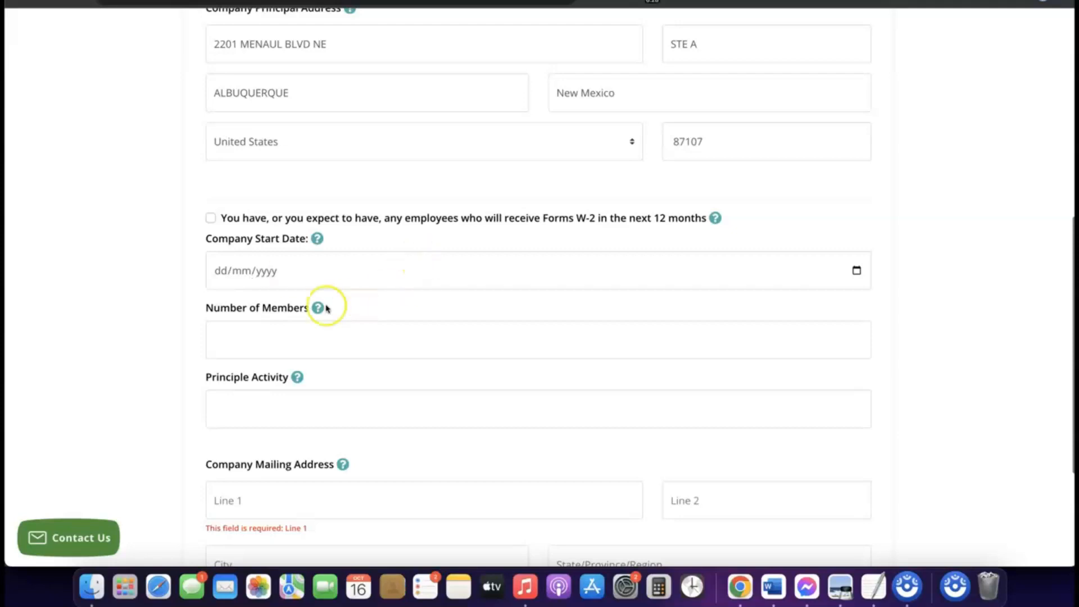
pyautogui.click(857, 272)
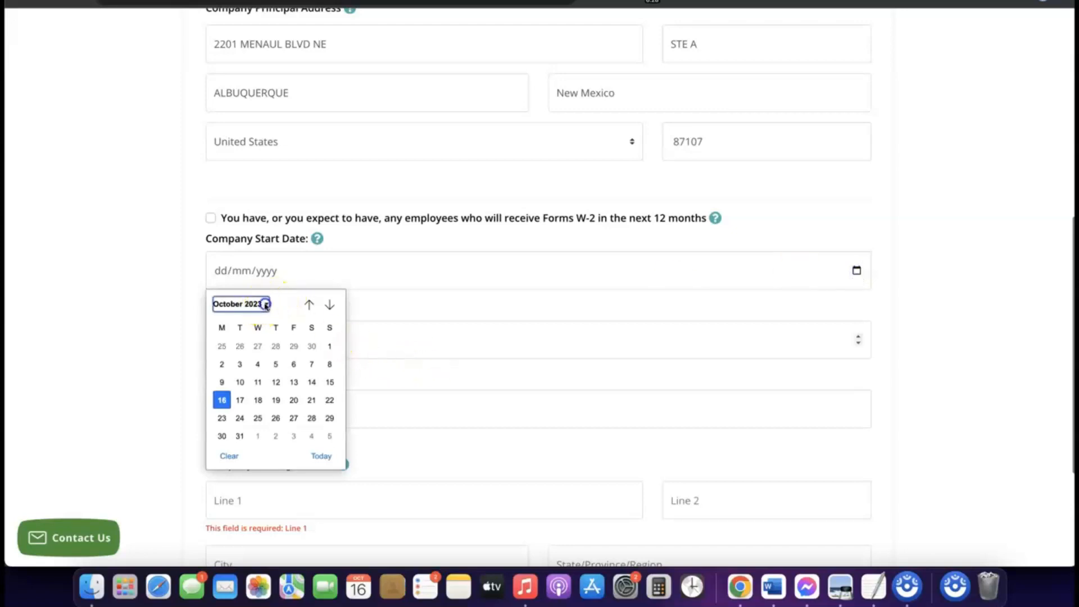
pyautogui.click(263, 304)
pyautogui.click(236, 409)
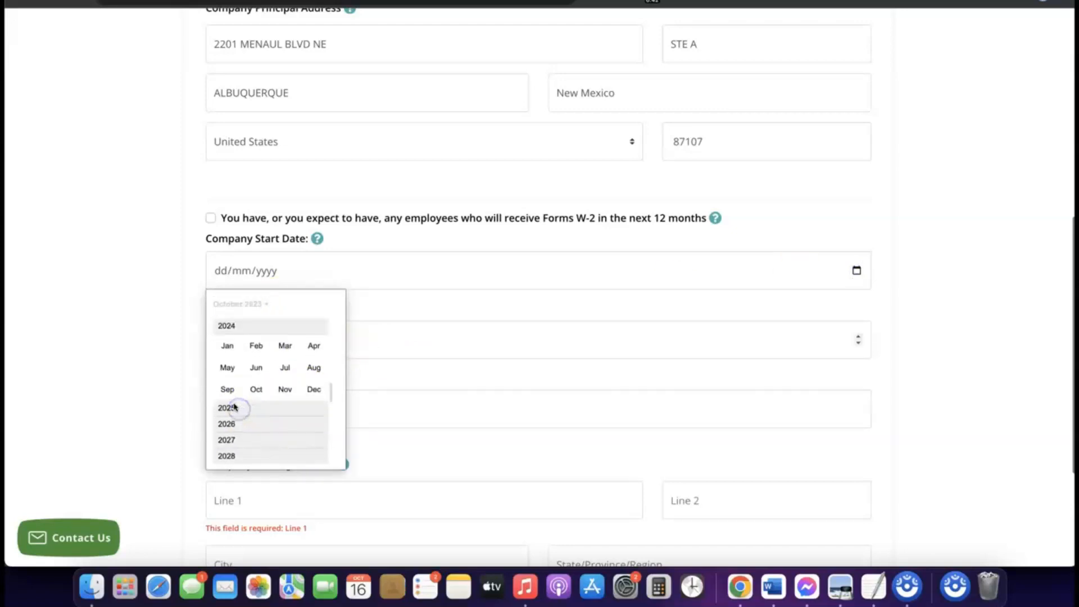
pyautogui.click(227, 346)
pyautogui.click(227, 349)
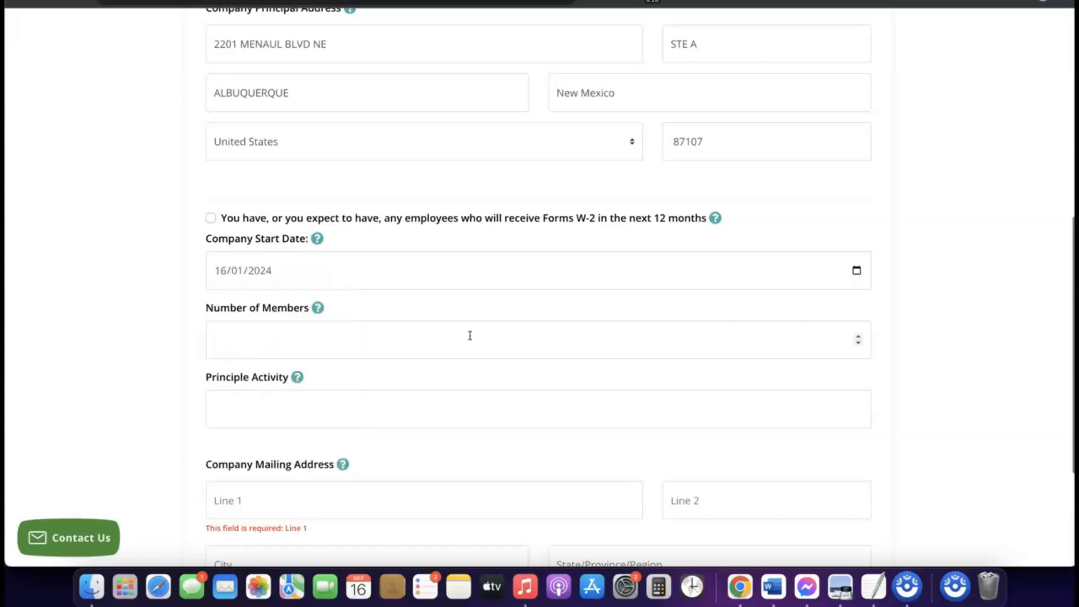
# Set the number of members to 1
pyautogui.scroll(-1, 448, 320)
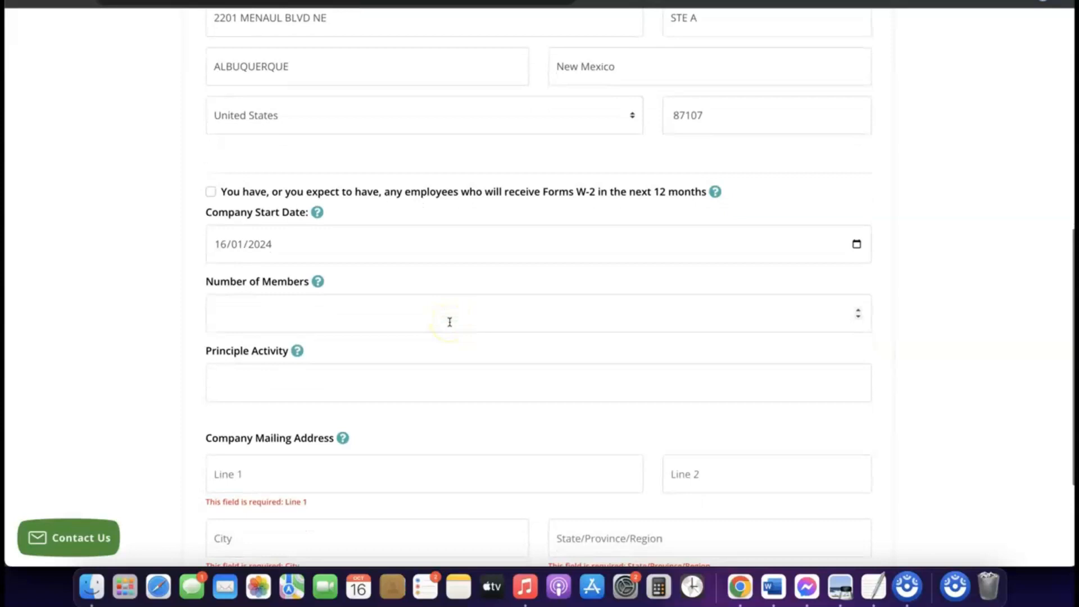
pyautogui.click(400, 313)
pyautogui.click(383, 315)
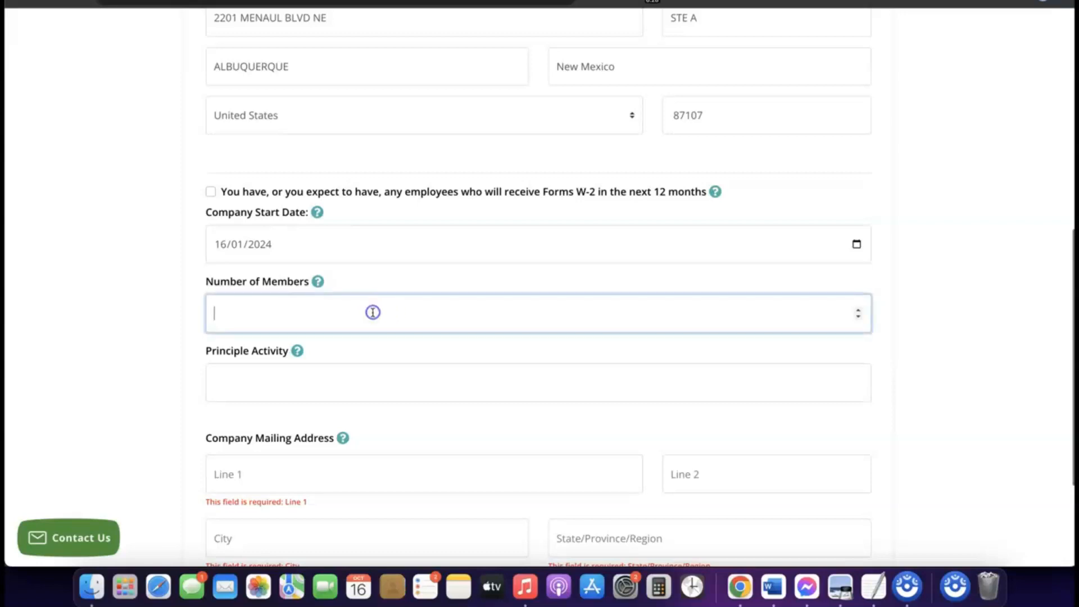
pyautogui.write('1')
pyautogui.click(373, 312)
# Enter eCommerce as the company's principle activity
pyautogui.scroll(-3, 374, 314)
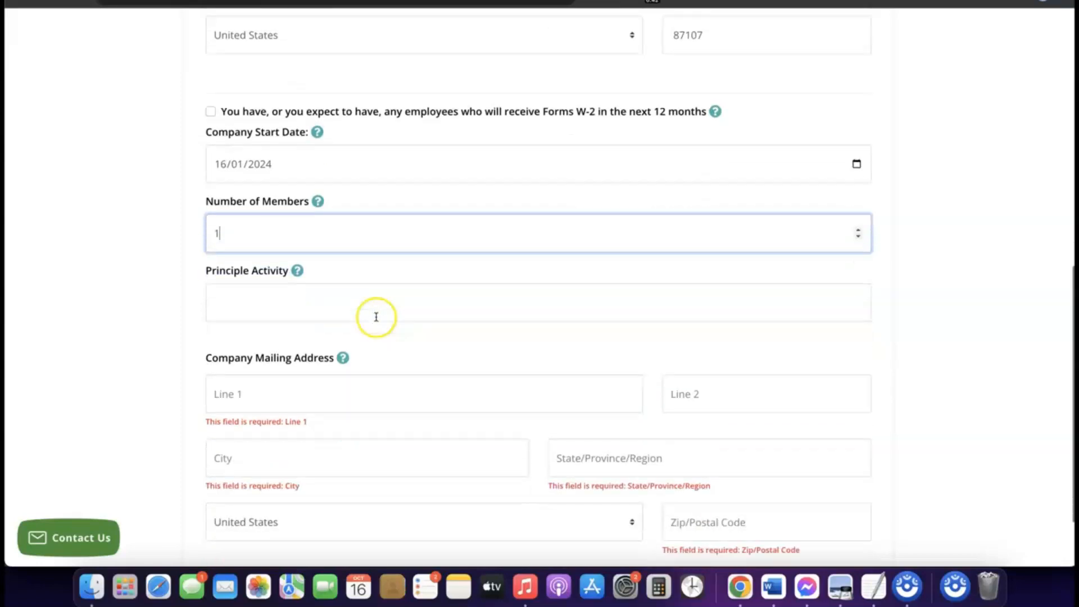
pyautogui.click(337, 298)
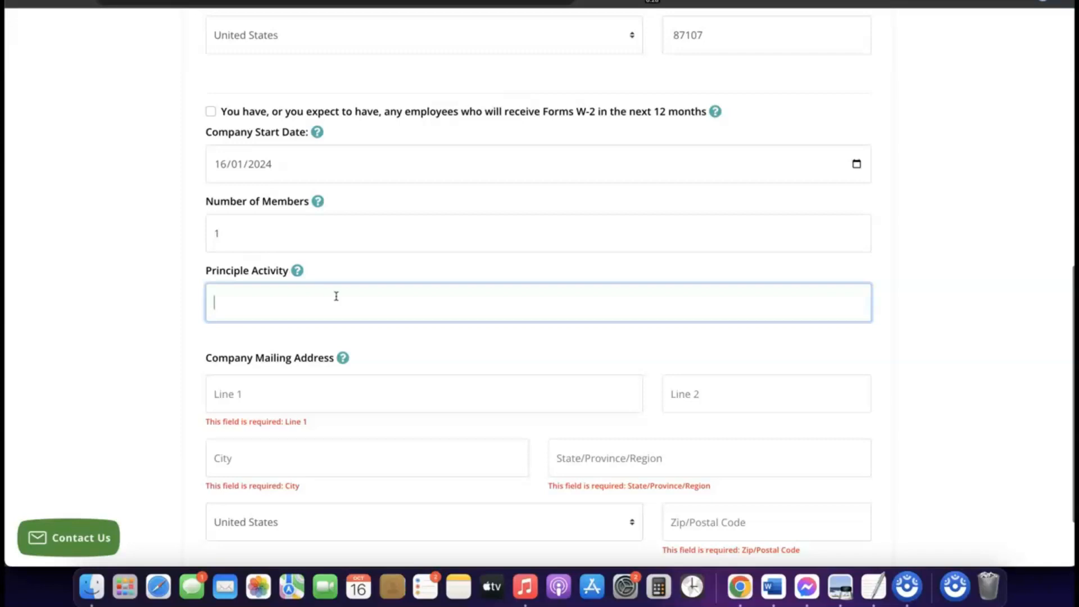
pyautogui.write('ecommerce')
pyautogui.scroll(1, 303, 319)
pyautogui.click(304, 318)
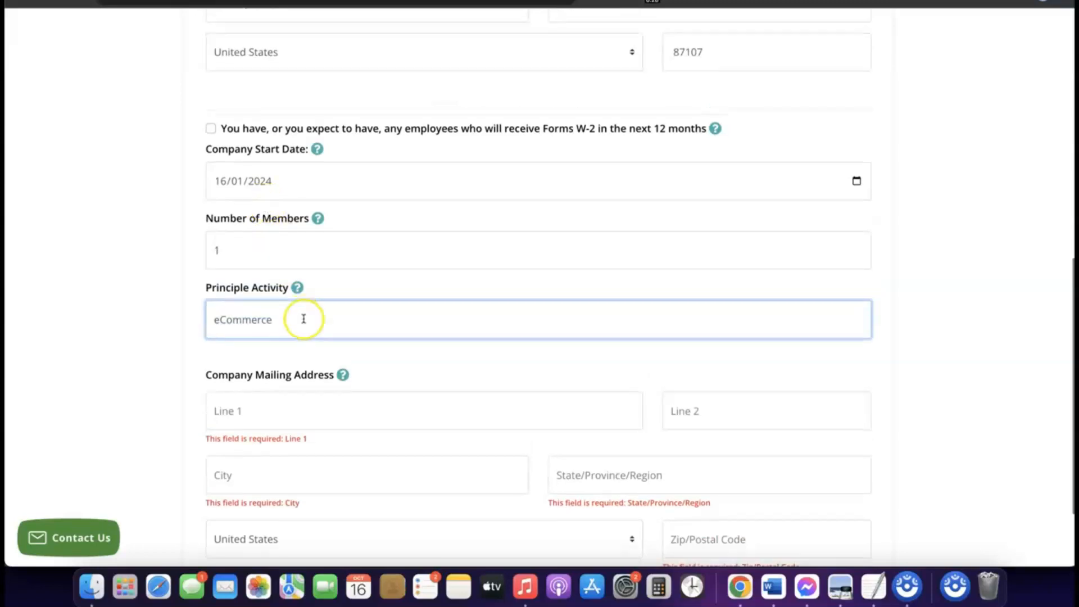
# Fill in the company mailing address with the same street, suite, city, state and postal code as the company principal address
pyautogui.scroll(-4, 303, 318)
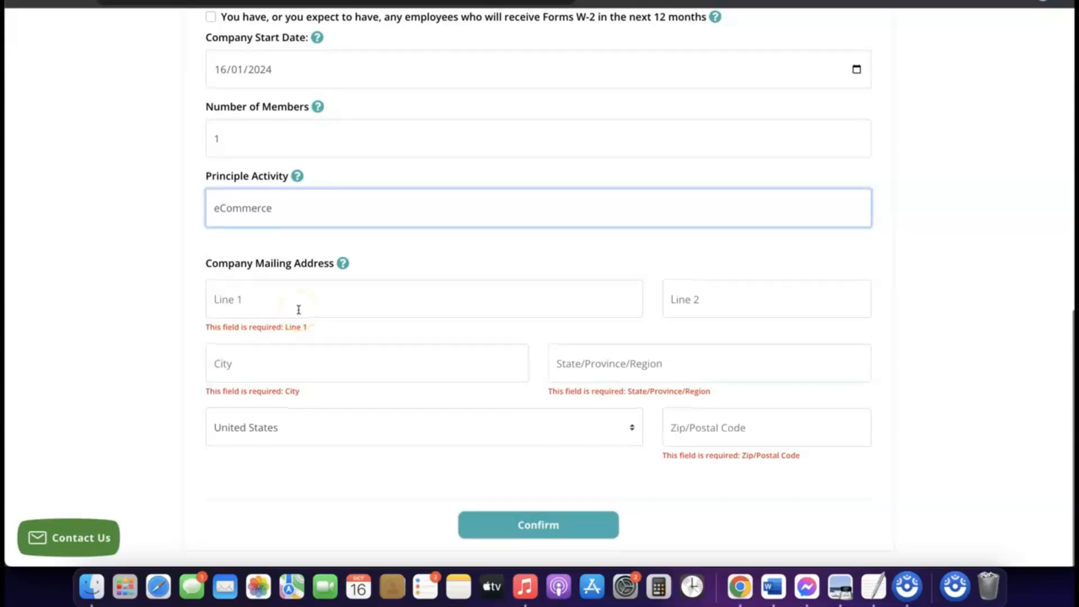
pyautogui.scroll(6, 298, 309)
pyautogui.scroll(-6, 298, 309)
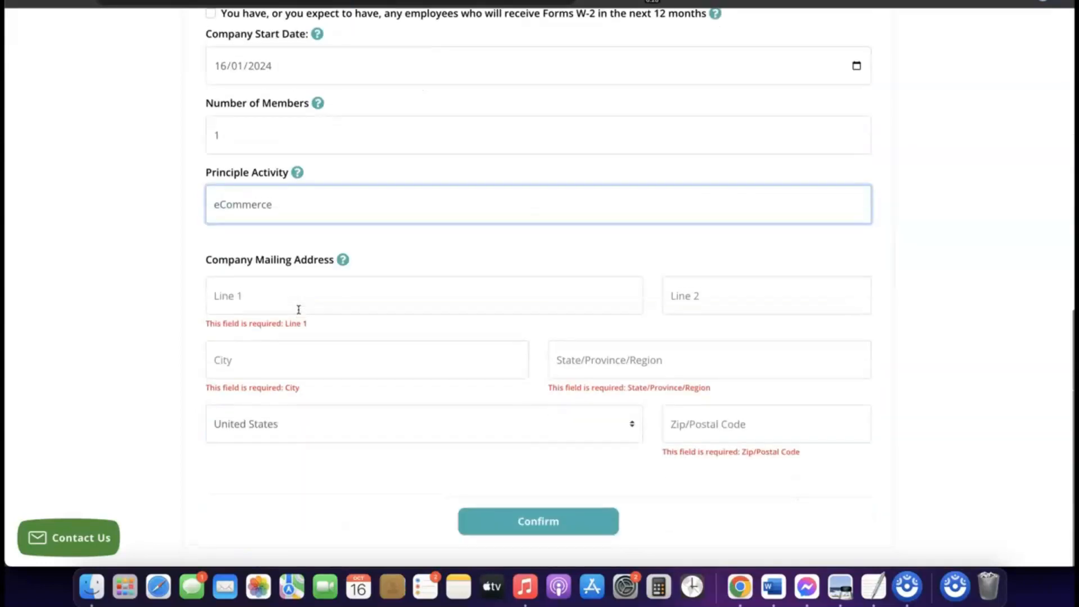
pyautogui.scroll(4, 300, 319)
pyautogui.scroll(2, 300, 321)
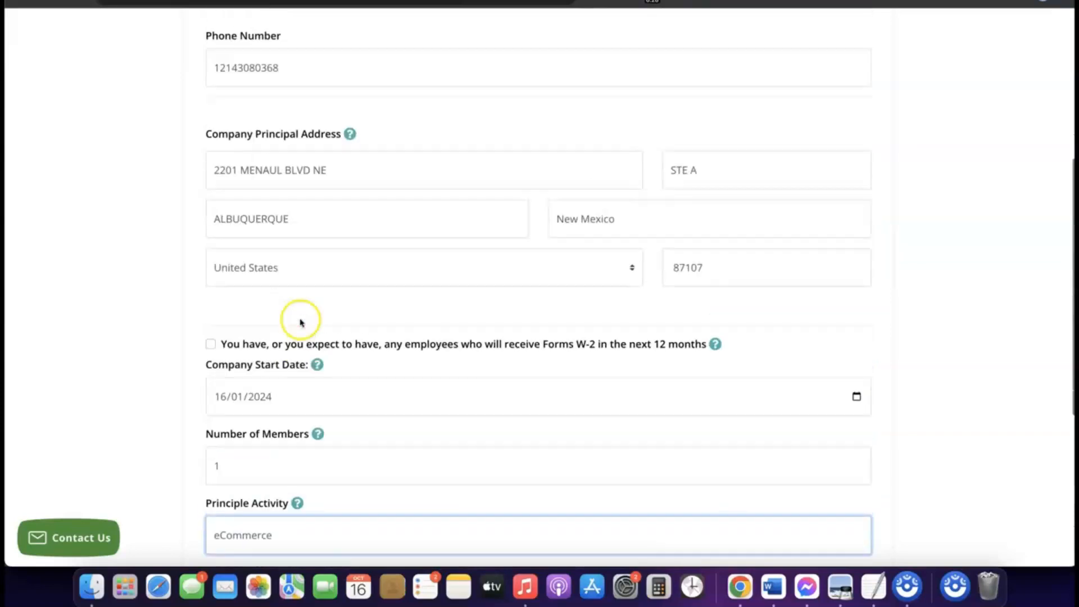
pyautogui.click(299, 170)
pyautogui.tripleClick(299, 170)
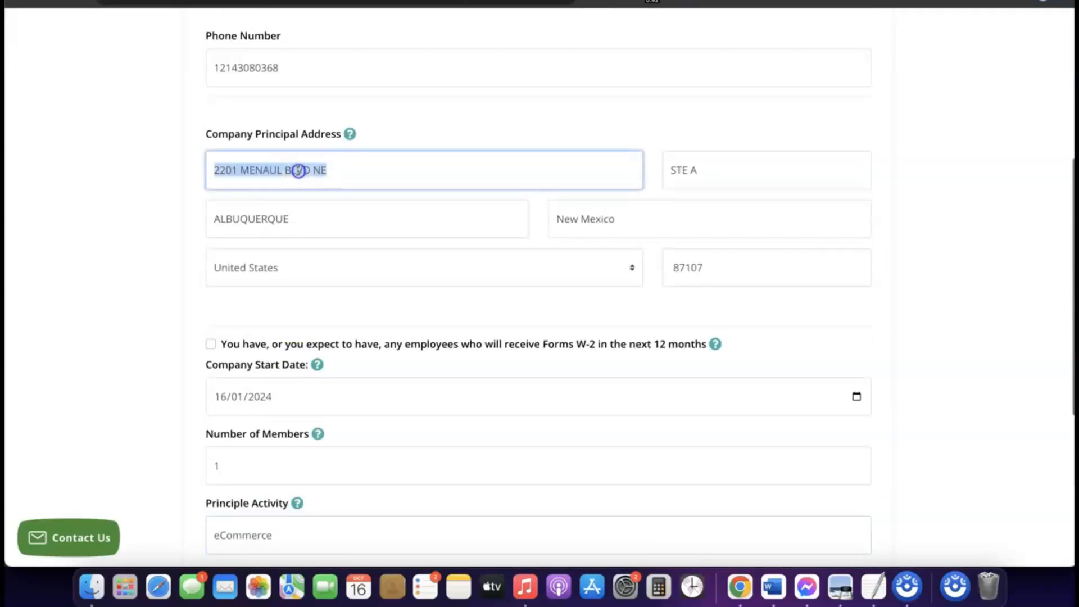
pyautogui.rightClick(299, 171)
pyautogui.click(331, 271)
pyautogui.scroll(-6, 332, 272)
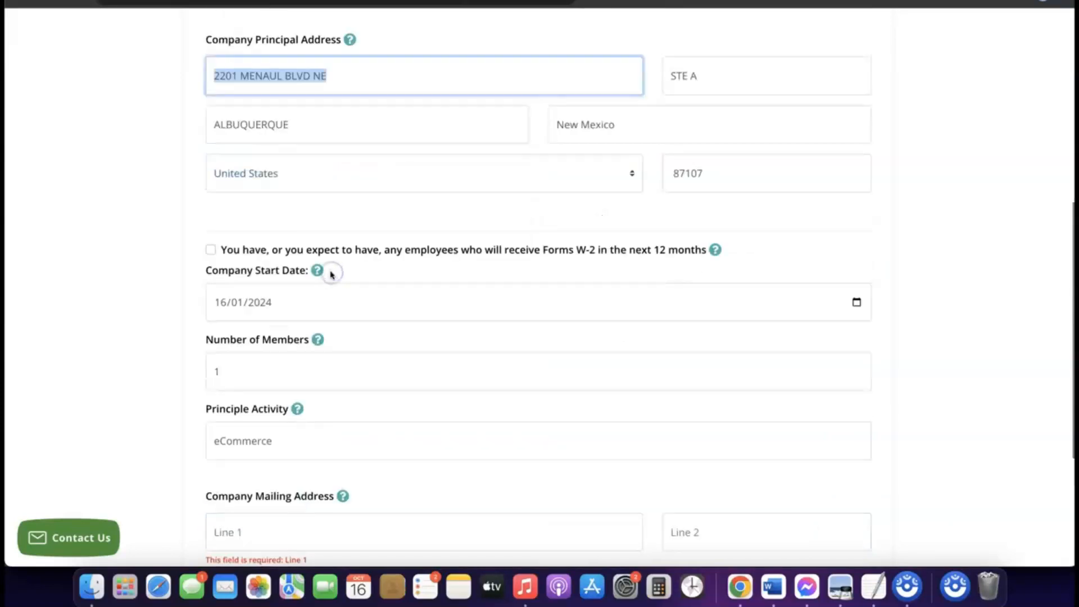
pyautogui.click(280, 299)
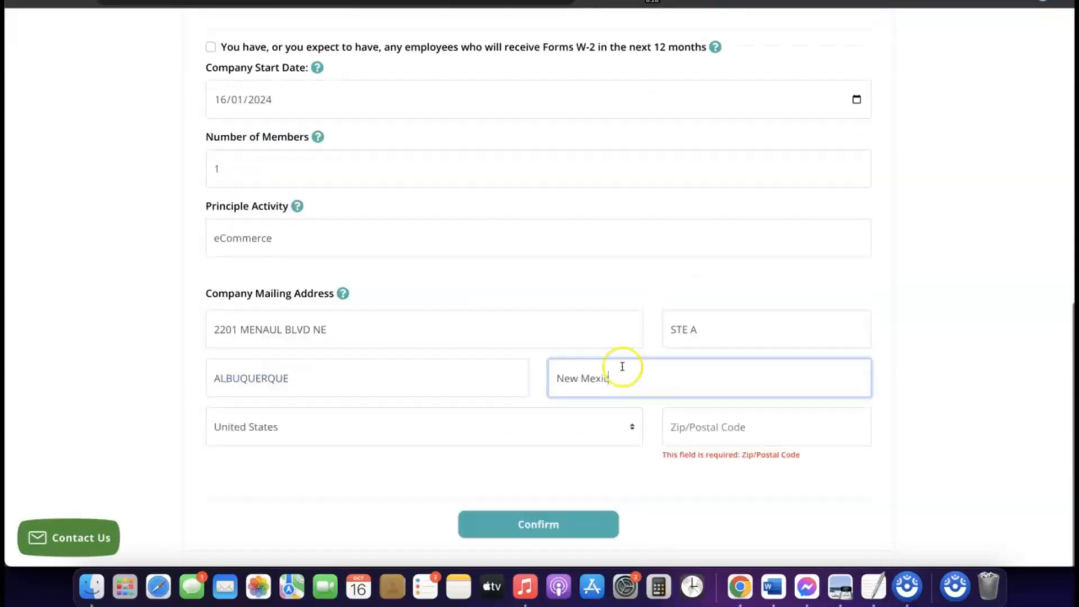
pyautogui.click(731, 431)
pyautogui.write('87107')
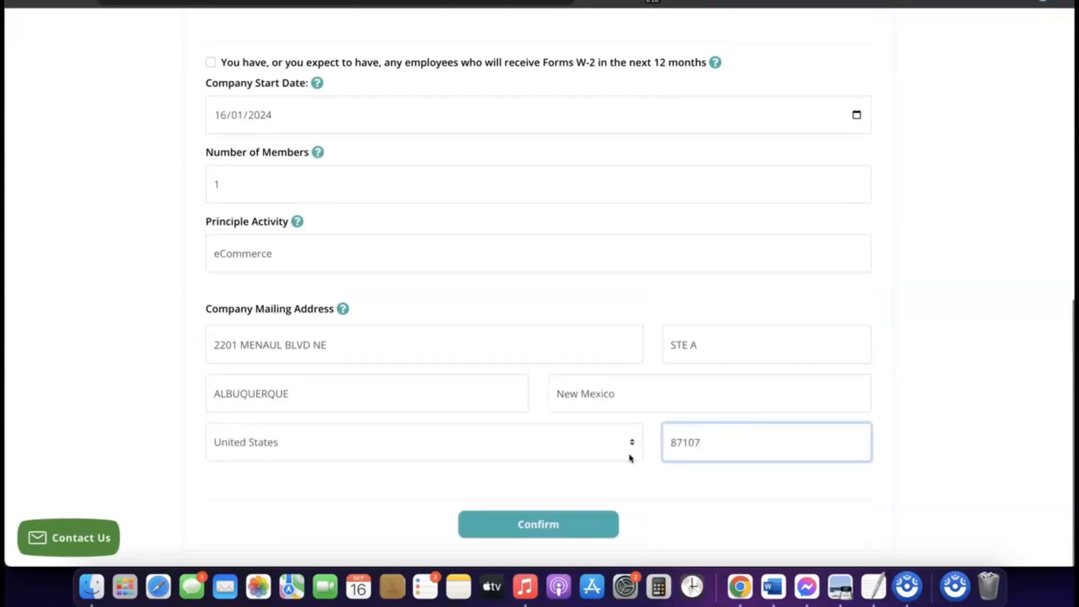
pyautogui.click(631, 482)
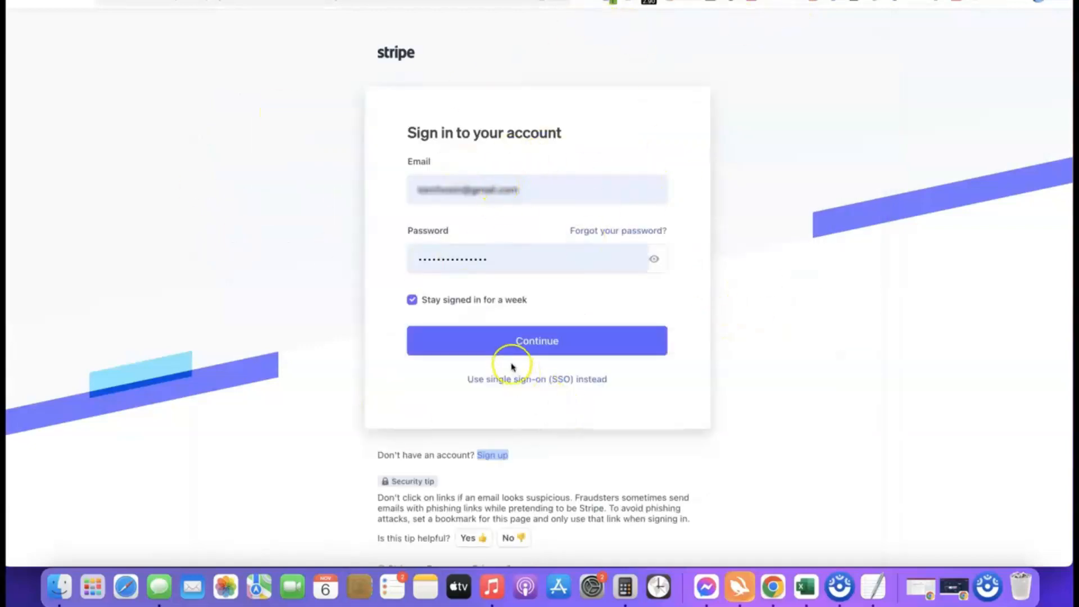
# Sign in to Stripe and create a new account named Affiliate Blueprint with United States as the country of operation
pyautogui.click(517, 345)
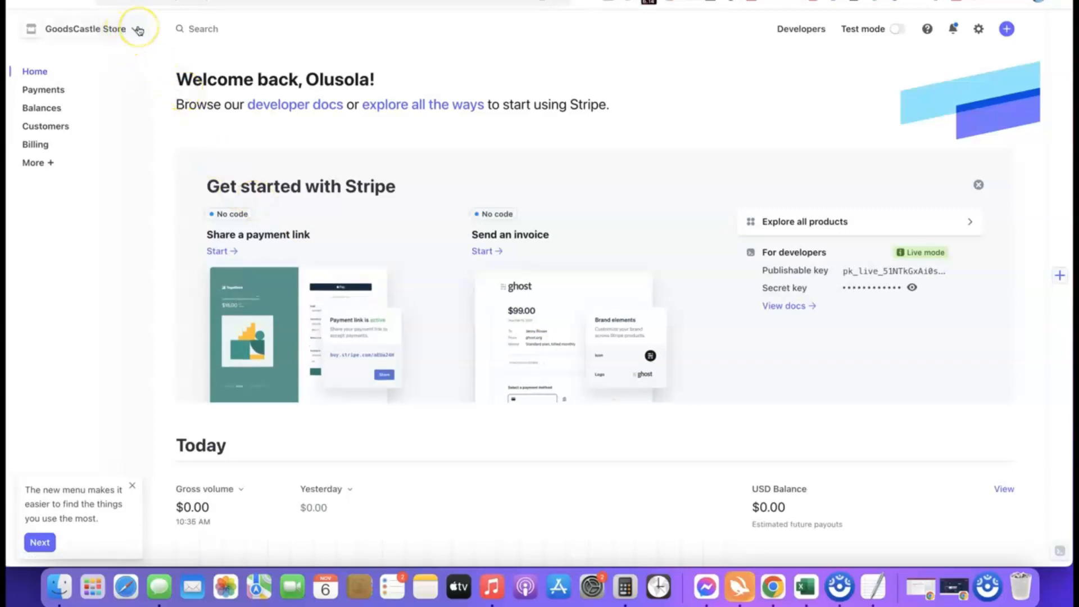
pyautogui.click(139, 29)
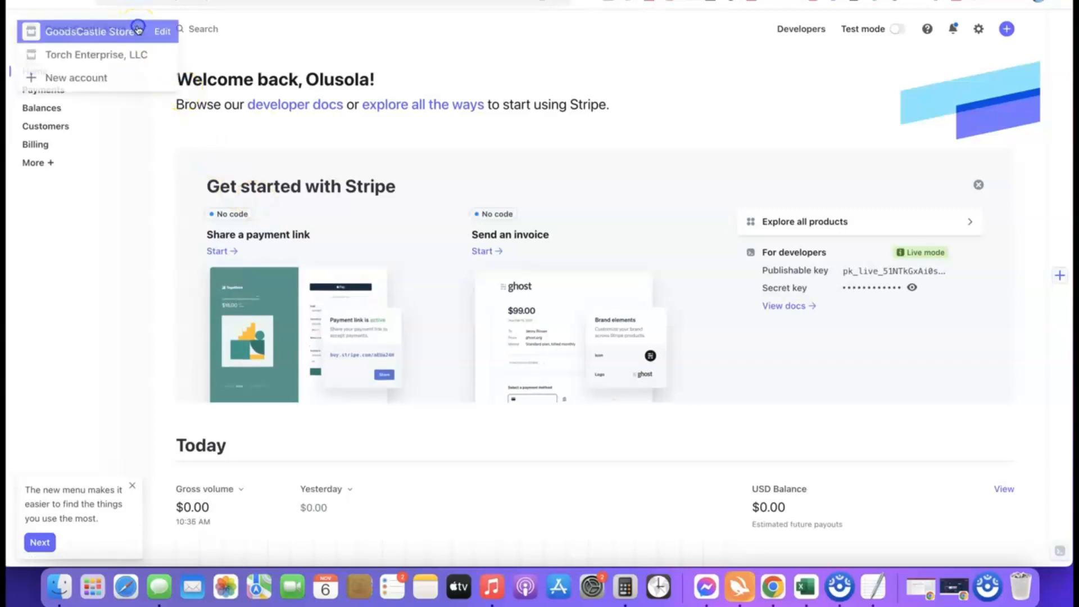
pyautogui.click(84, 79)
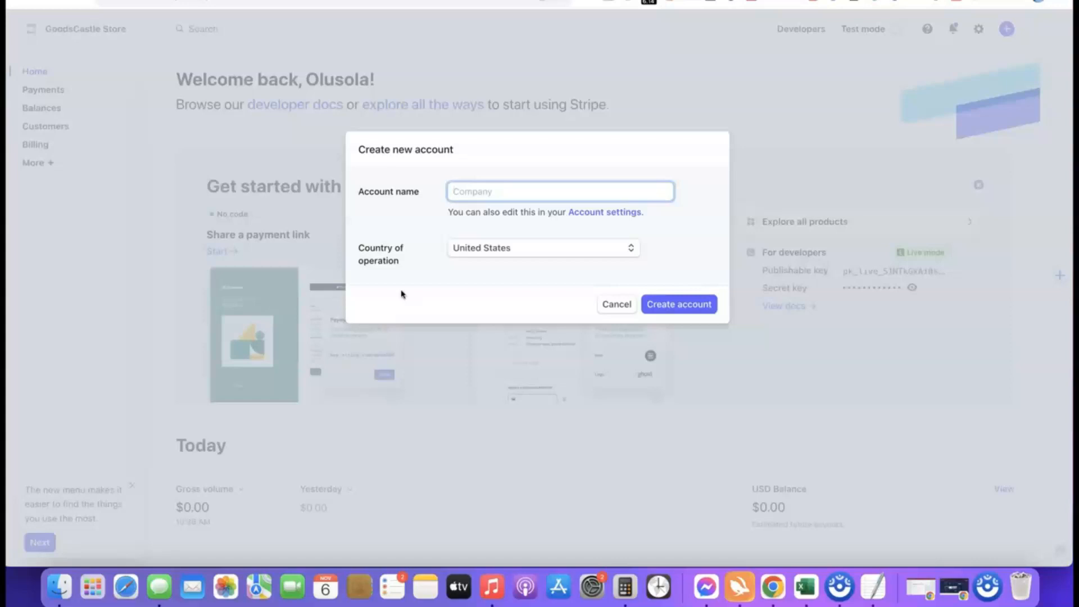
pyautogui.click(478, 198)
pyautogui.write('ate Blueprint')
pyautogui.click(444, 222)
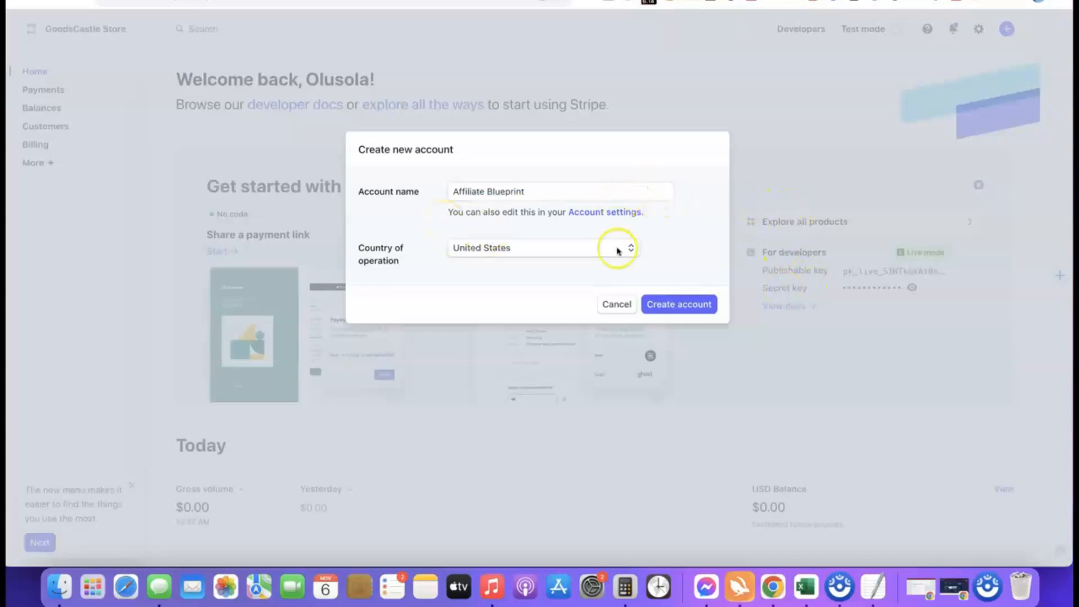
pyautogui.click(674, 307)
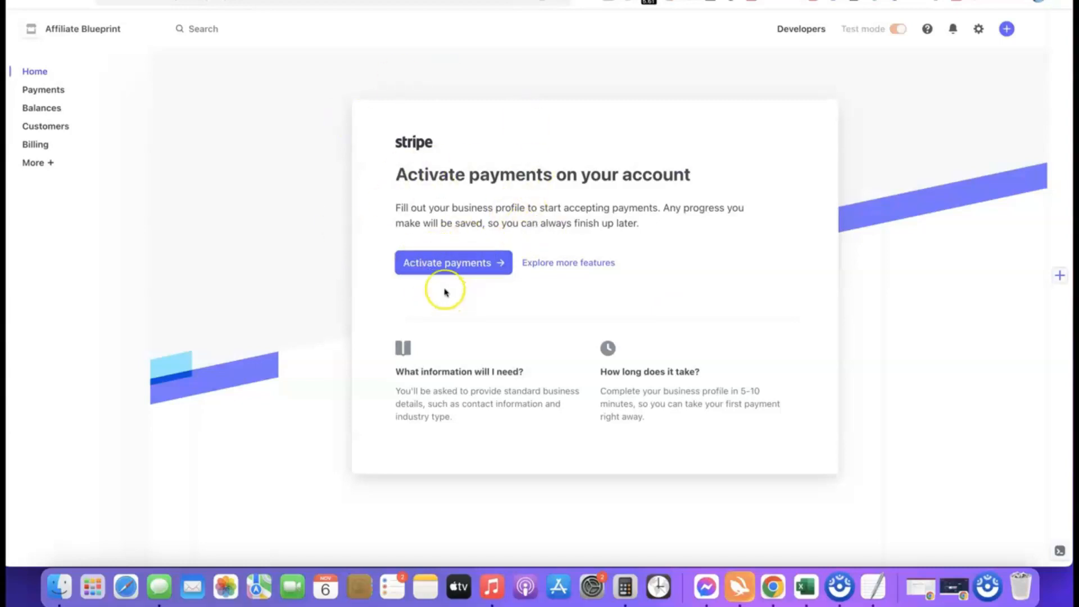
# Start activating payments and submit the business type as Company with a Sole proprietorship structure, located in the United States
pyautogui.click(445, 263)
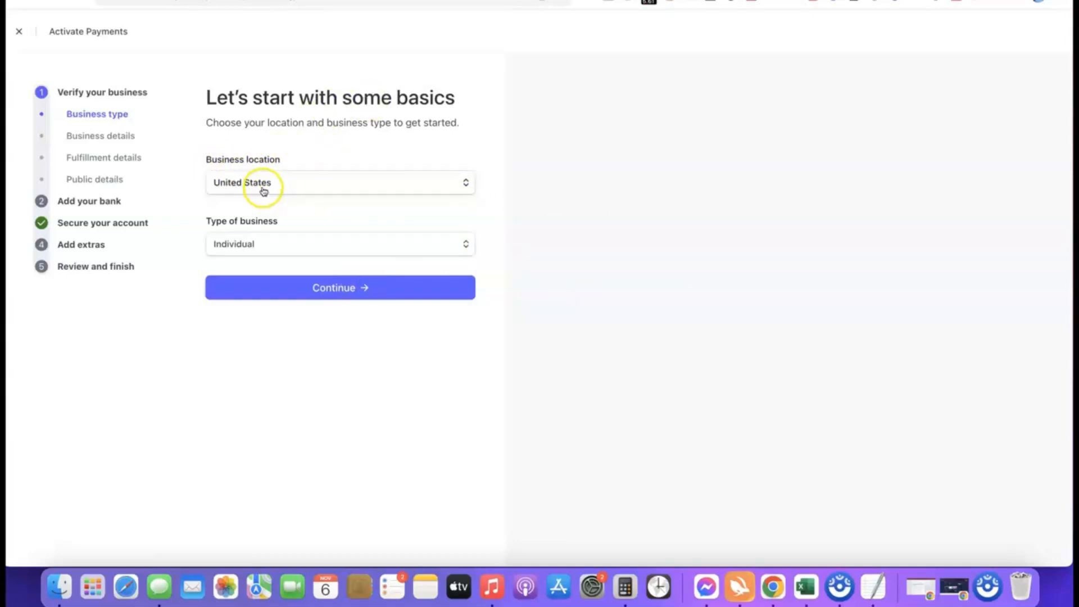
pyautogui.moveTo(280, 219)
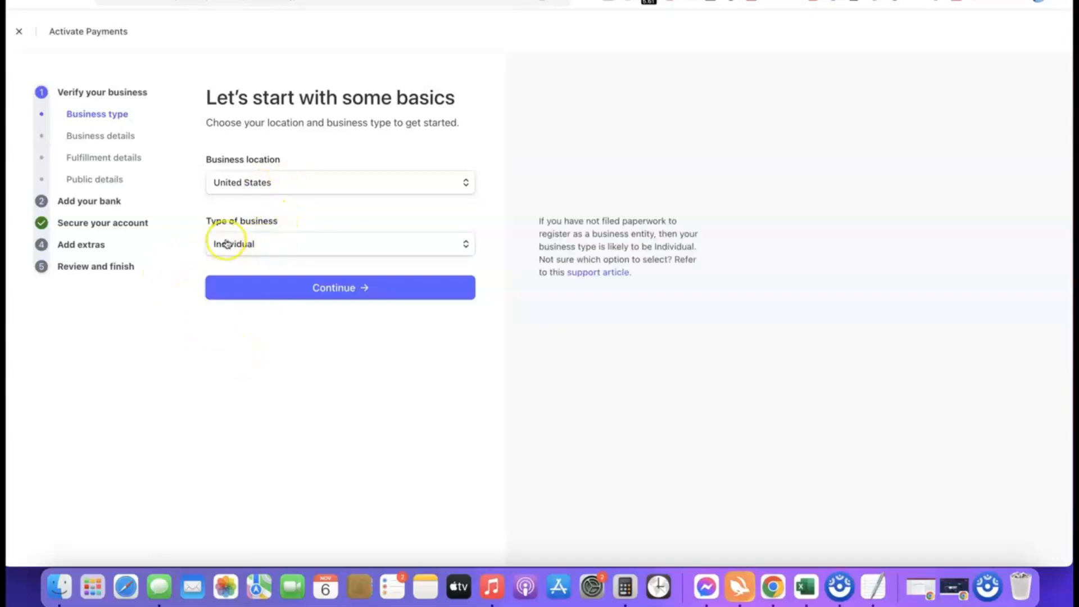
pyautogui.click(464, 245)
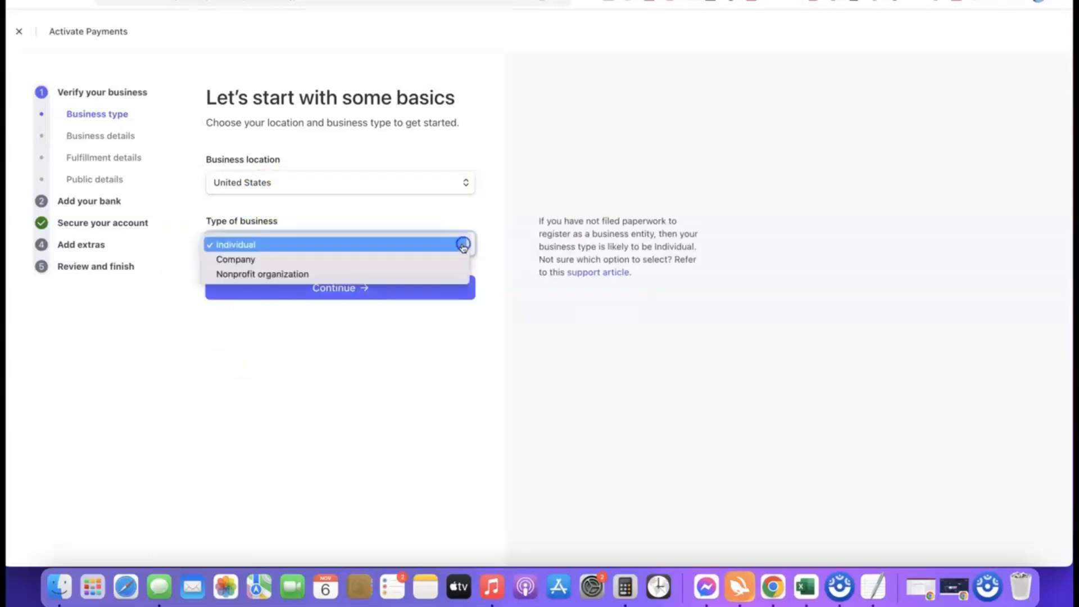
pyautogui.click(246, 262)
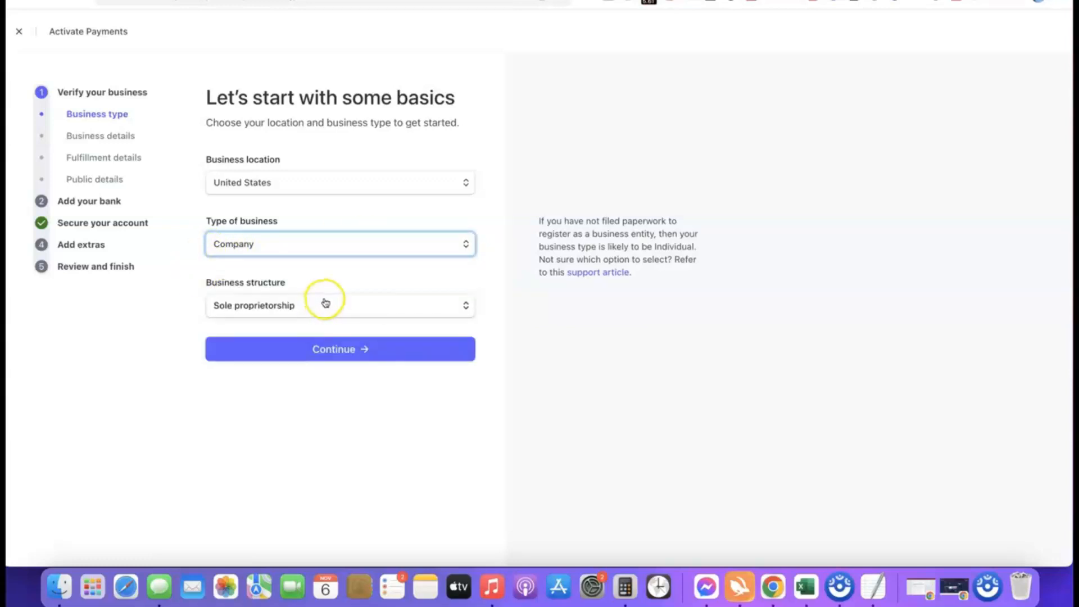
pyautogui.click(313, 306)
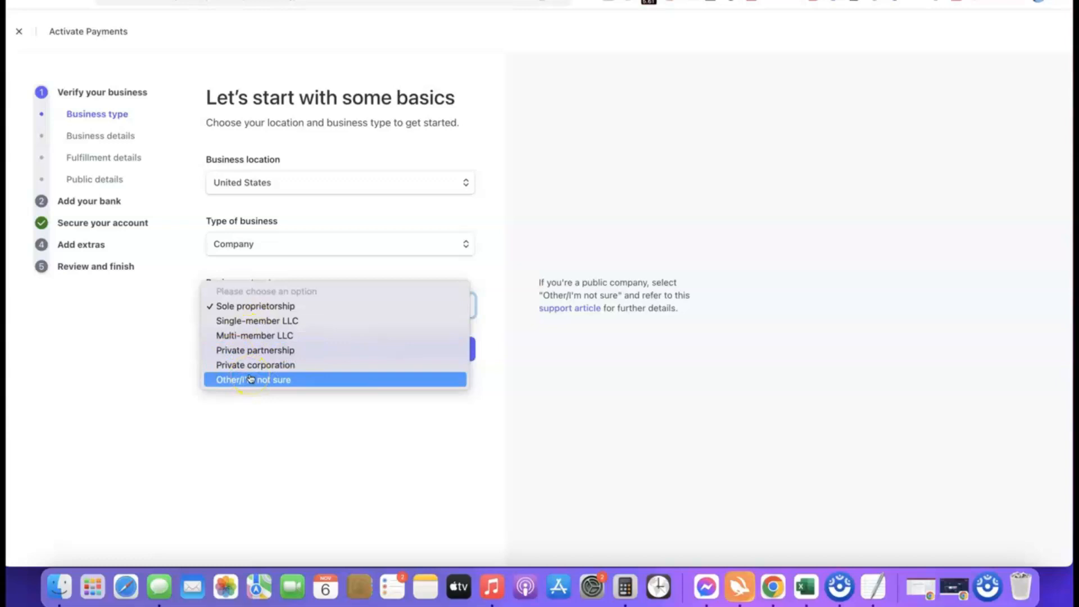
pyautogui.click(220, 306)
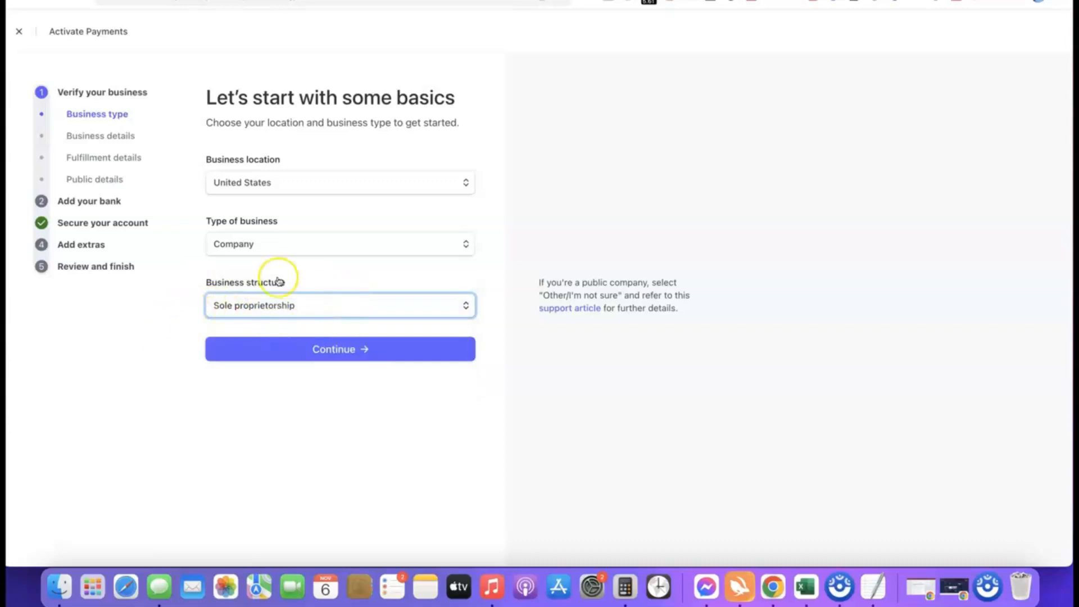
pyautogui.click(336, 349)
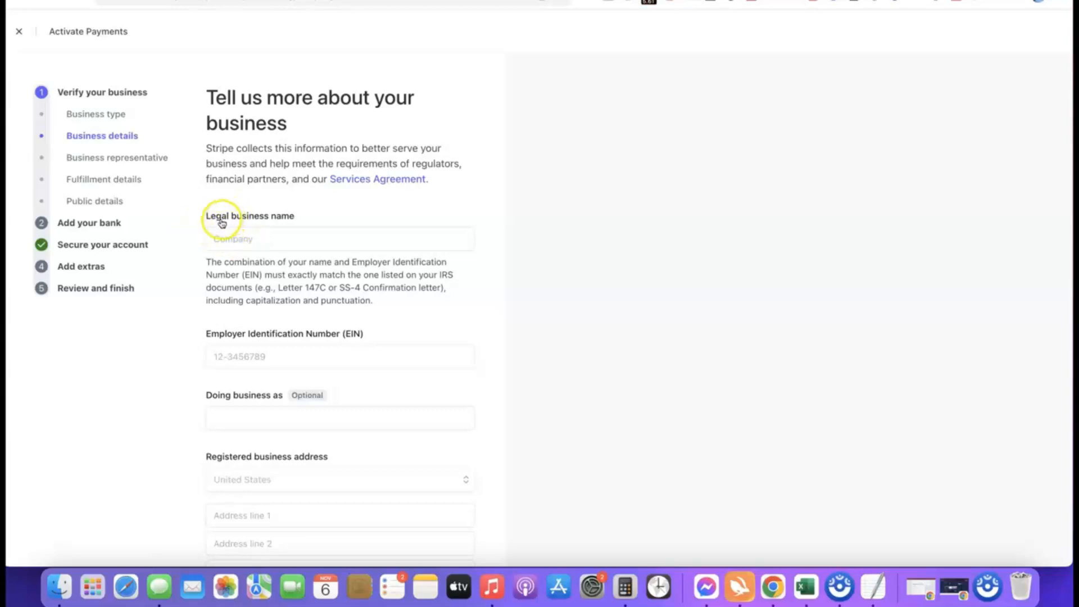
# Enter Torch Enterprise LLC as the legal business name and fill in the Employer Identification Number
pyautogui.click(271, 238)
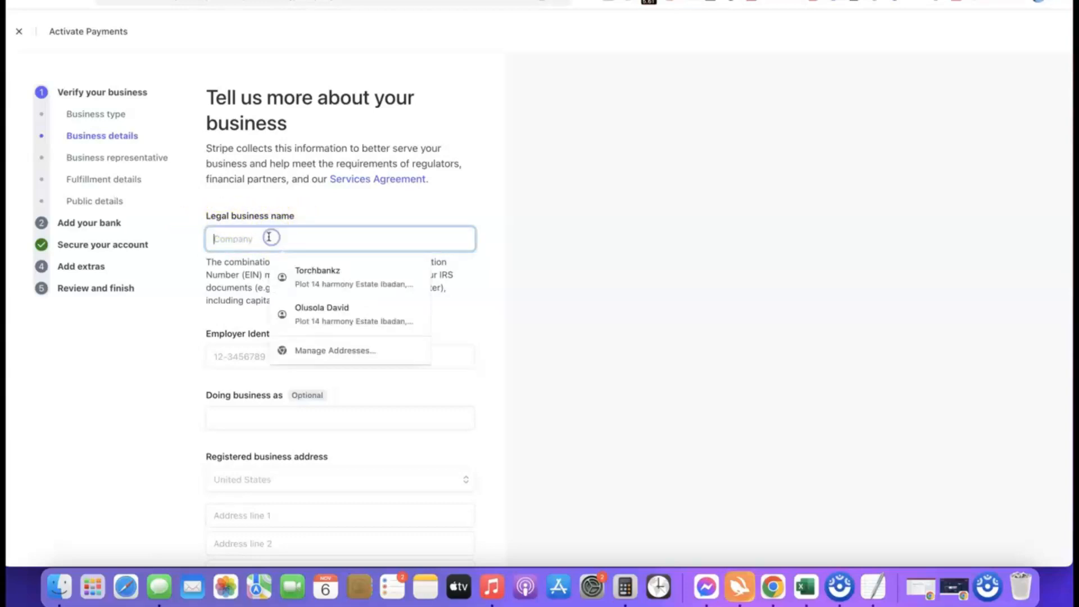
pyautogui.press('super+v')
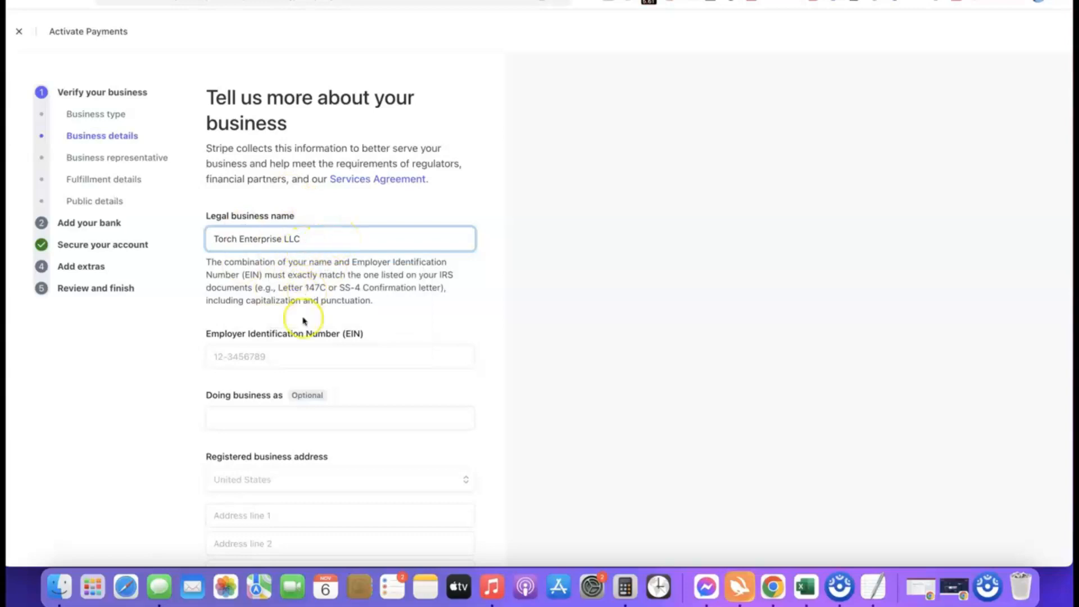
pyautogui.scroll(-2, 299, 344)
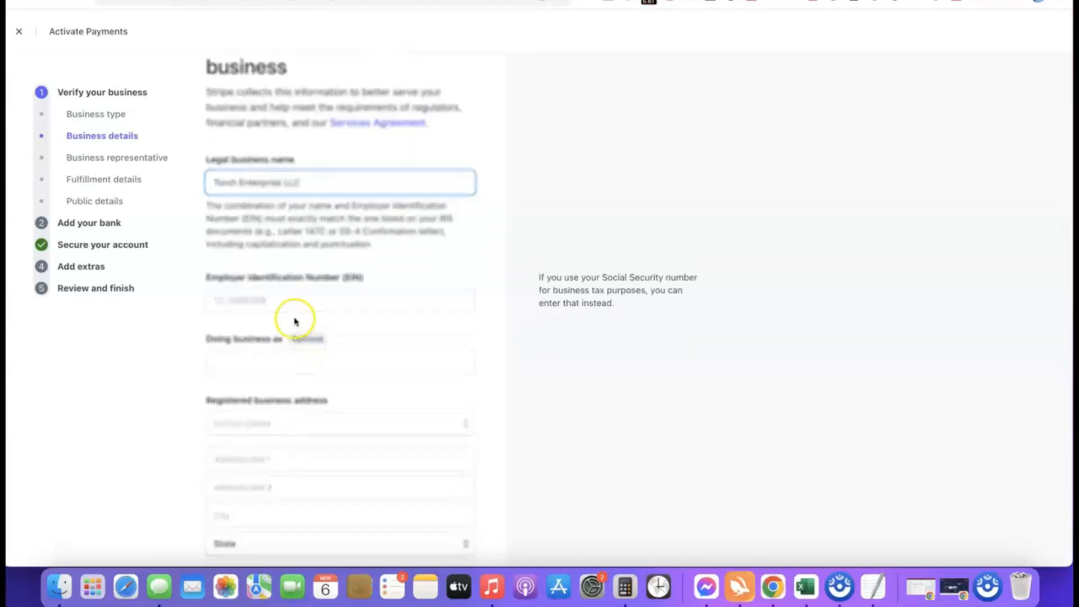
pyautogui.scroll(-1, 276, 300)
pyautogui.click(279, 279)
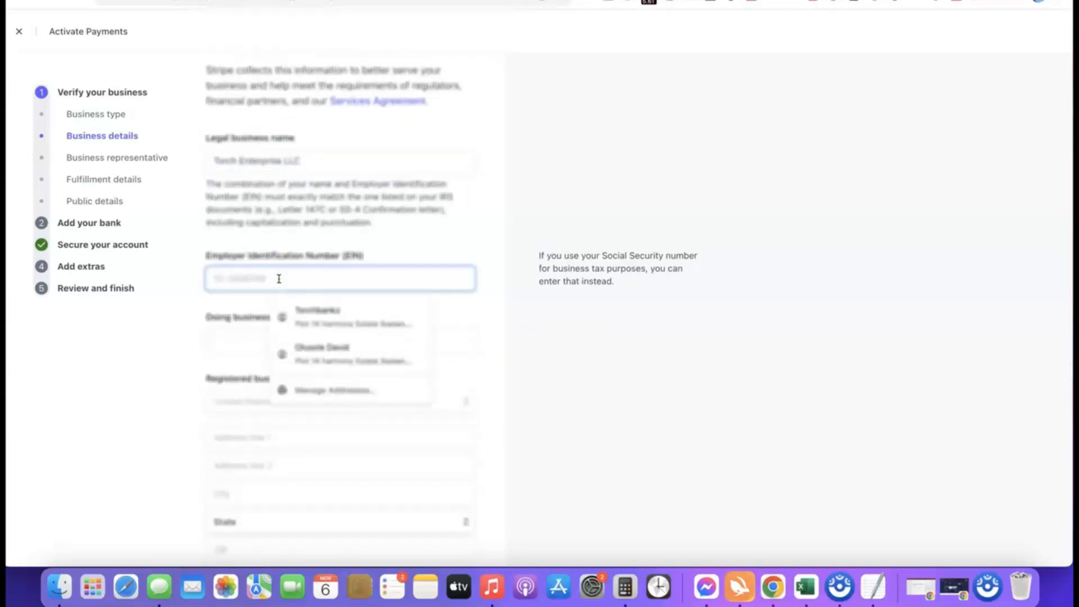
pyautogui.click(202, 300)
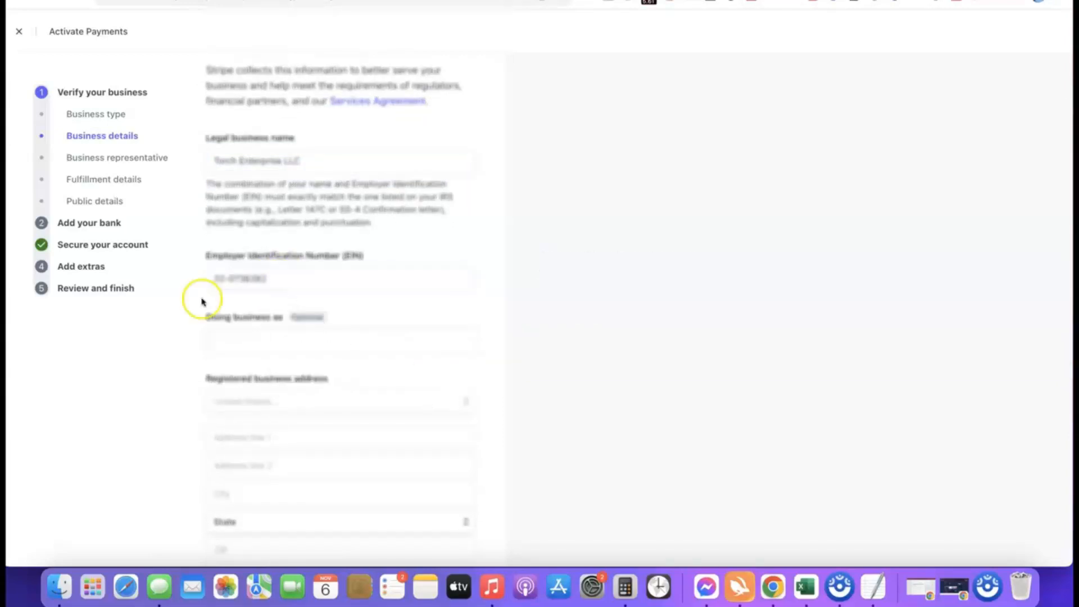
# Fill in the registered business address and set the industry to Other digital goods
pyautogui.scroll(-3, 277, 293)
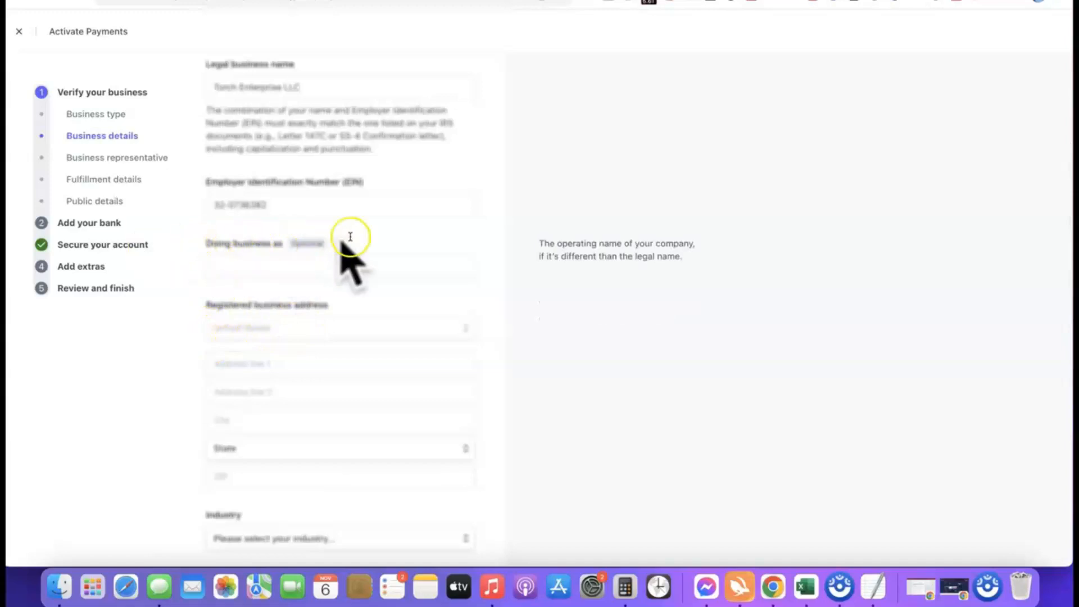
pyautogui.scroll(-3, 347, 233)
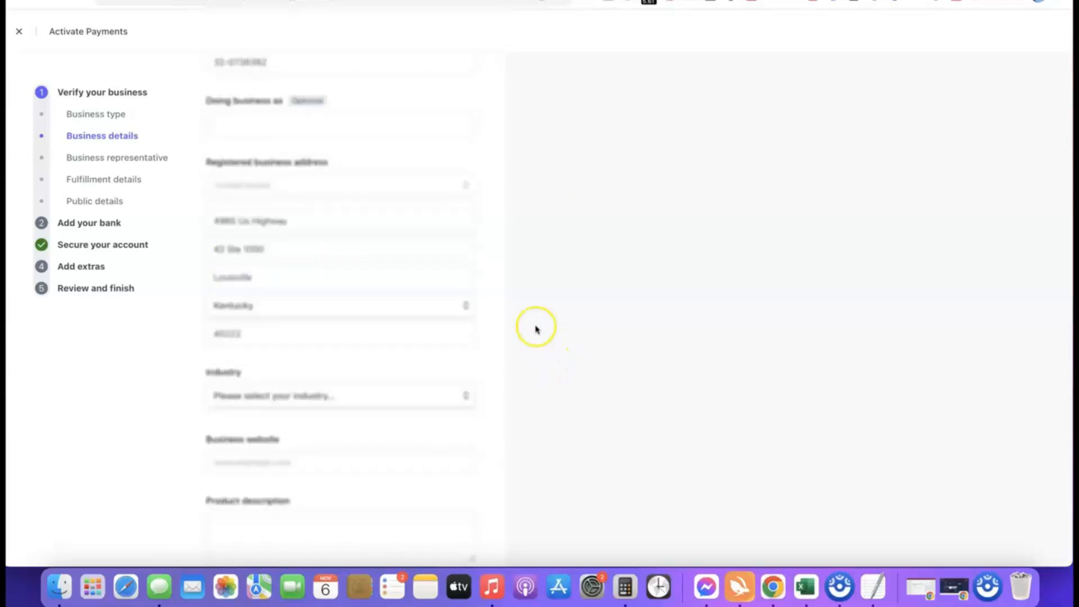
pyautogui.scroll(-3, 506, 321)
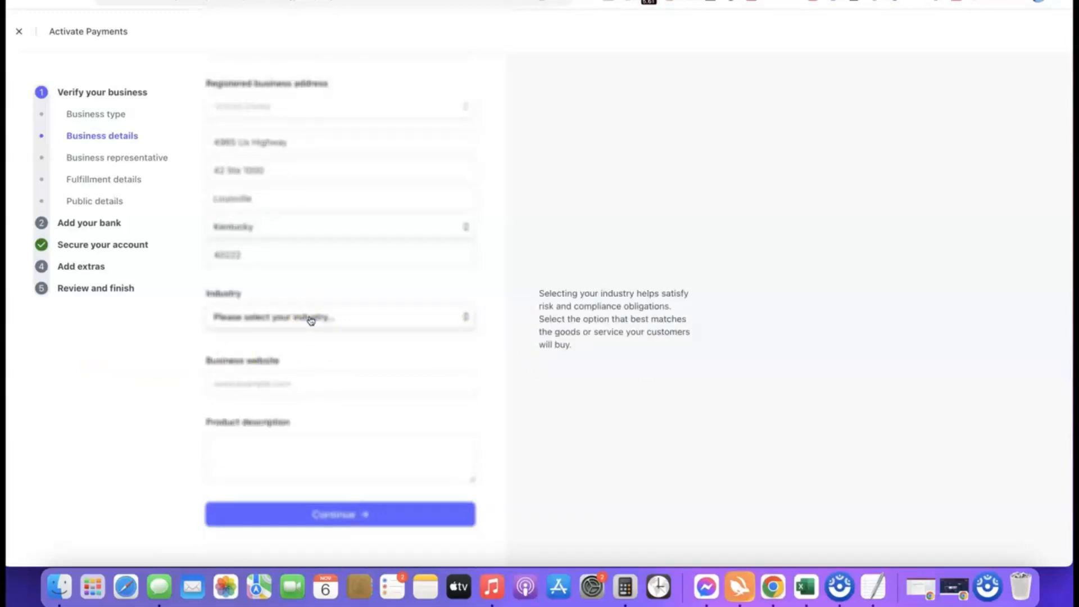
pyautogui.click(311, 319)
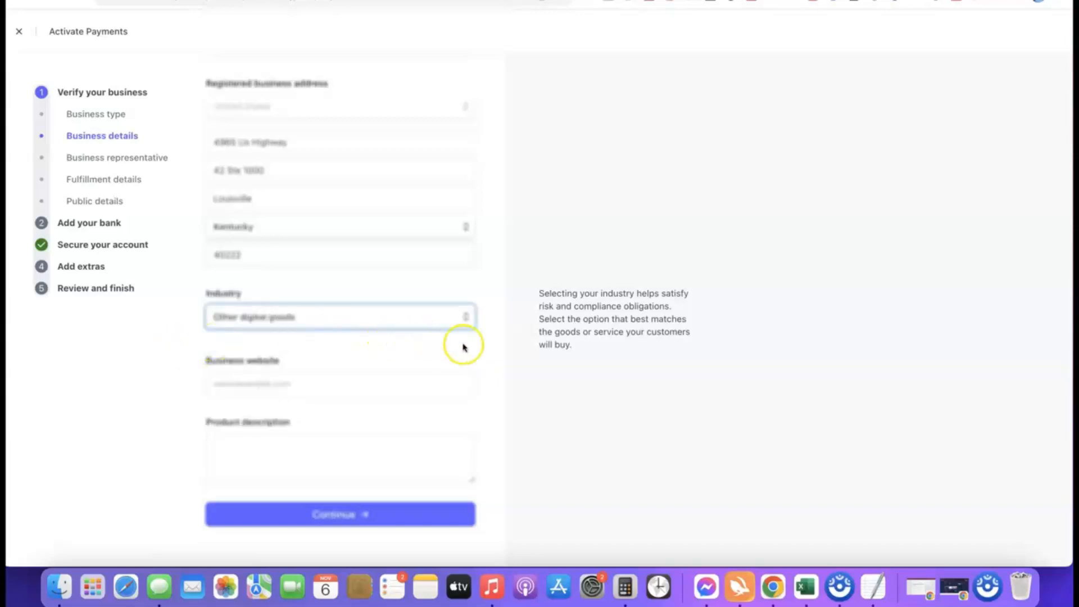
pyautogui.click(465, 344)
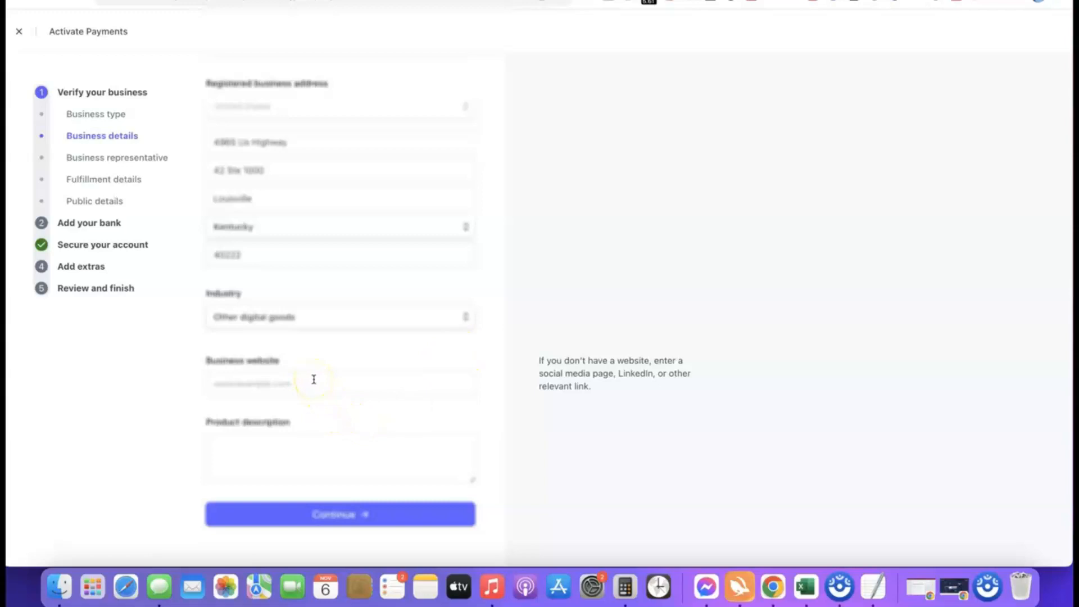
pyautogui.click(326, 386)
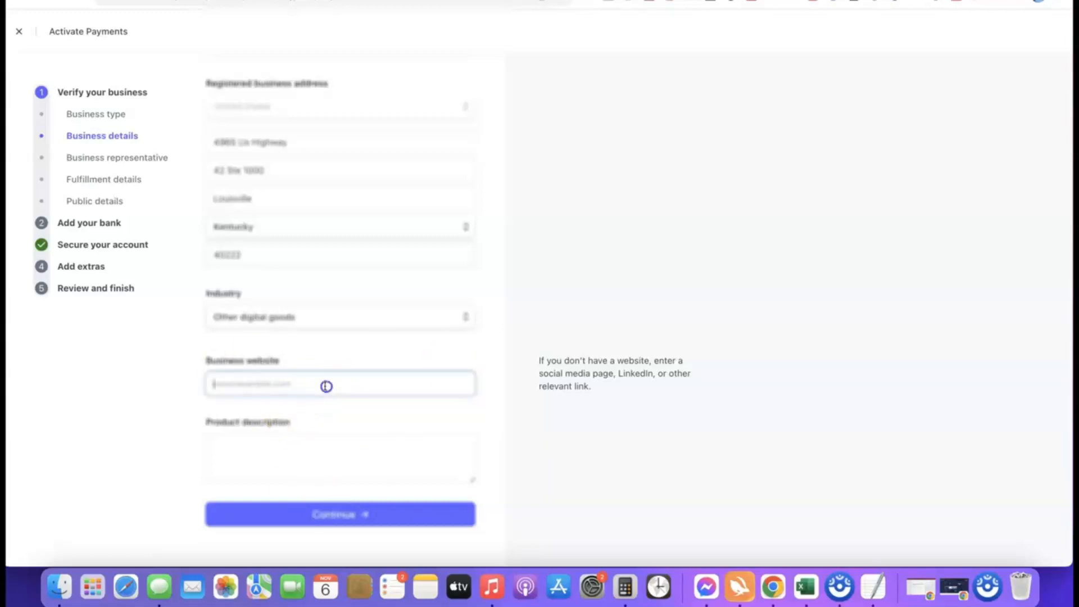
pyautogui.write('https://affiliatebloggingblueprint.com/')
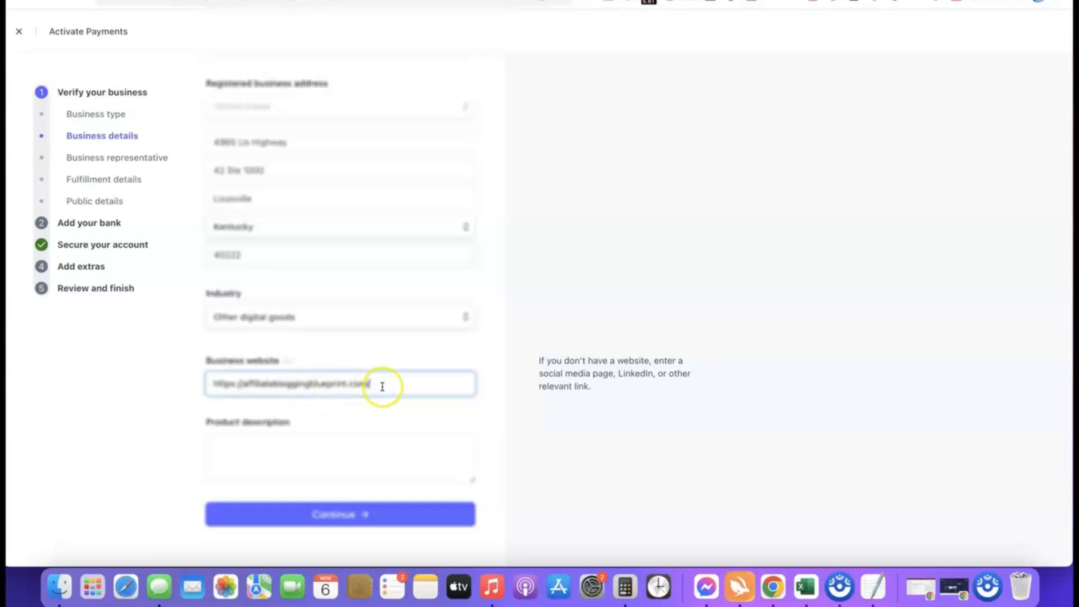
pyautogui.click(123, 390)
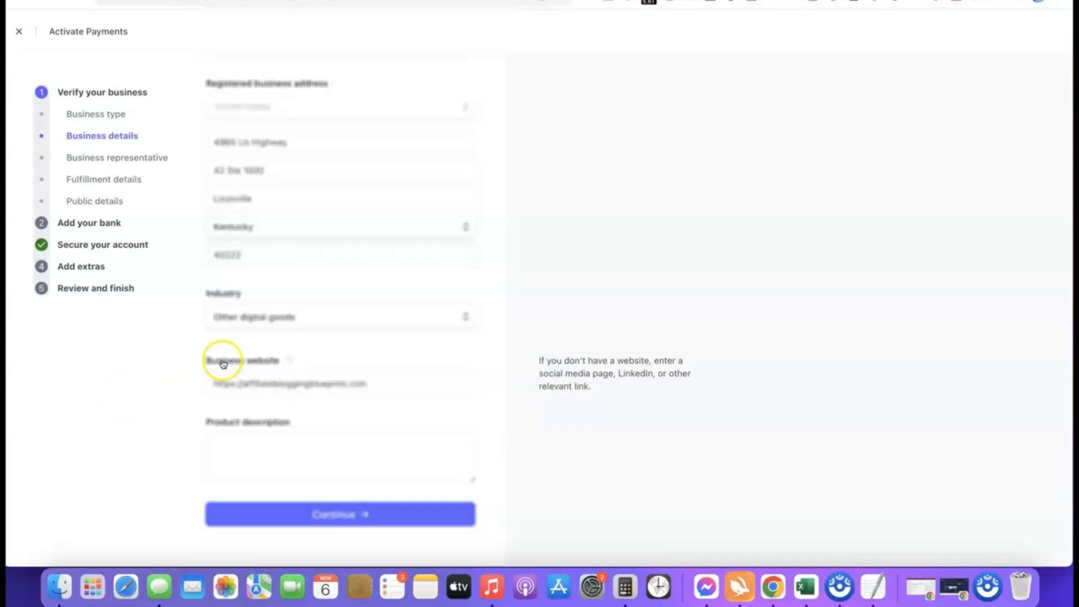
pyautogui.click(272, 439)
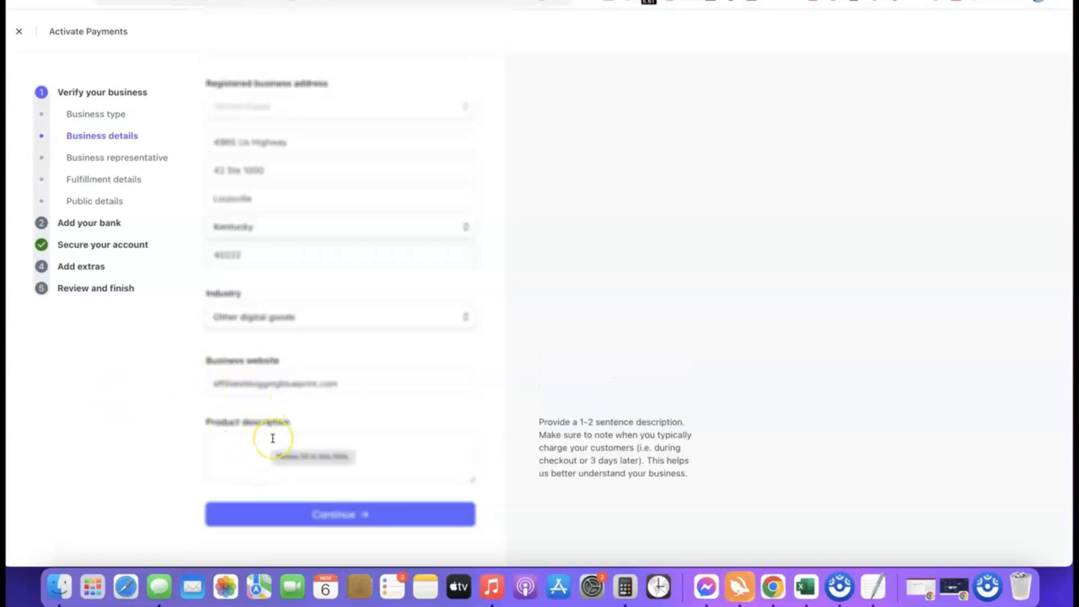
pyautogui.write('Our product is a digital course training we sell to our site visitors.')
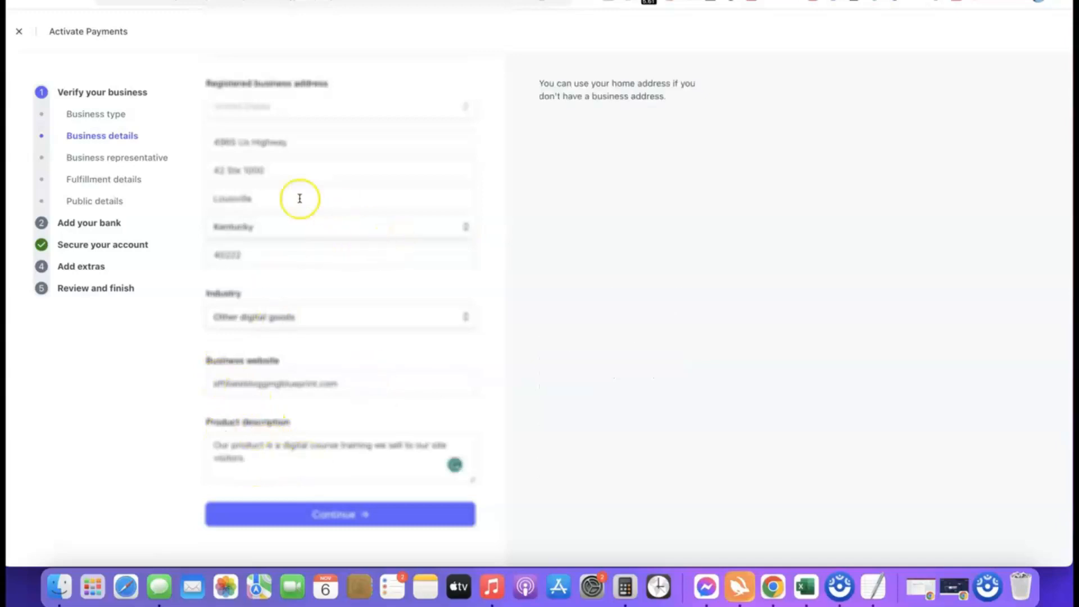
# Submit the business details and look through the representative's legal name, email, date of birth and home address fields, including the country choices
pyautogui.click(325, 516)
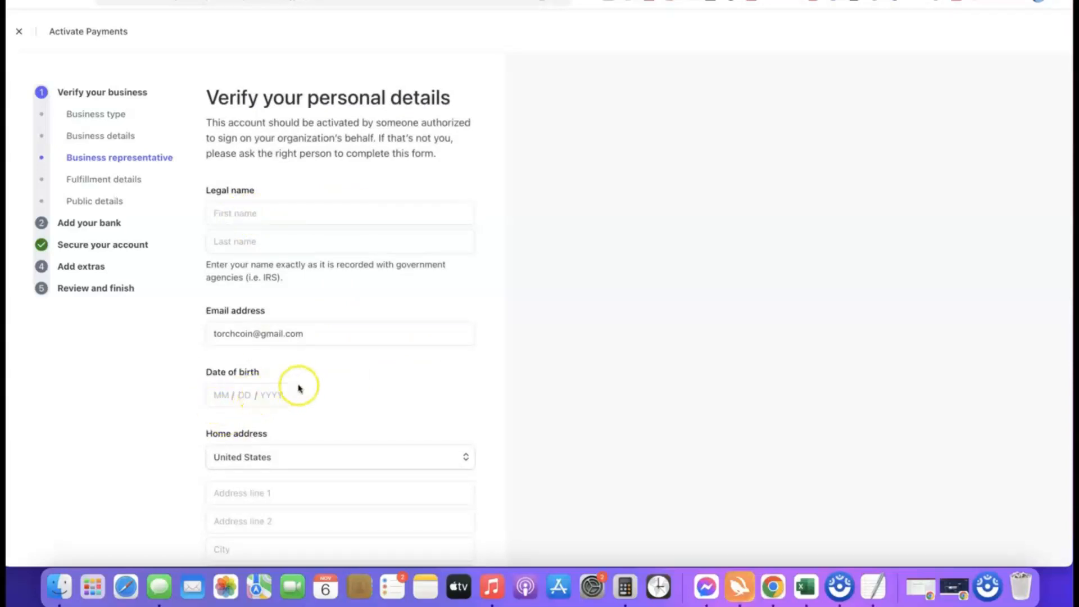
pyautogui.scroll(-1, 299, 388)
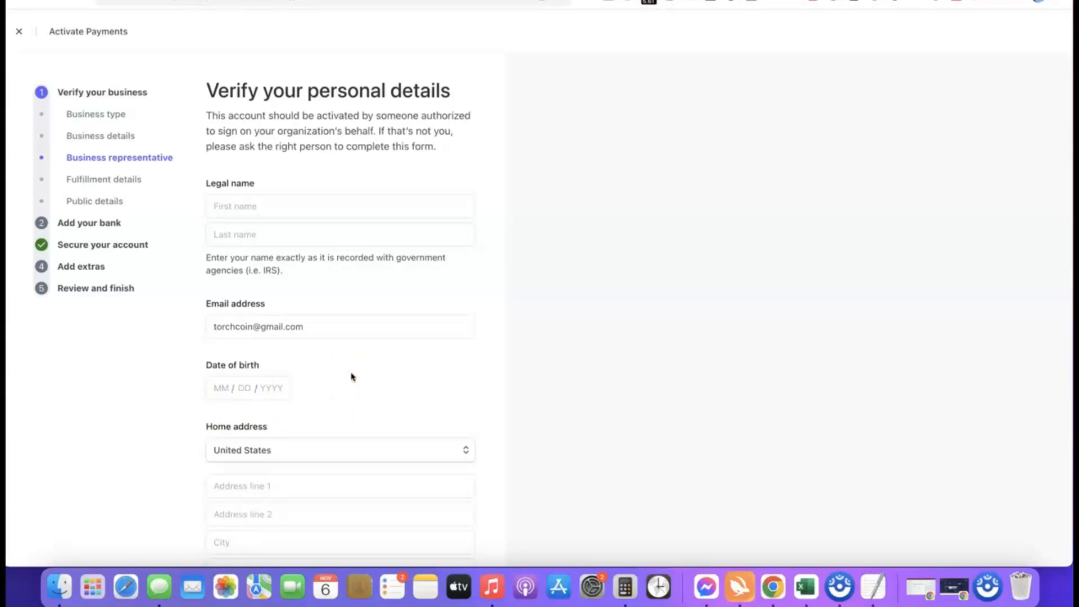
pyautogui.scroll(-5, 371, 394)
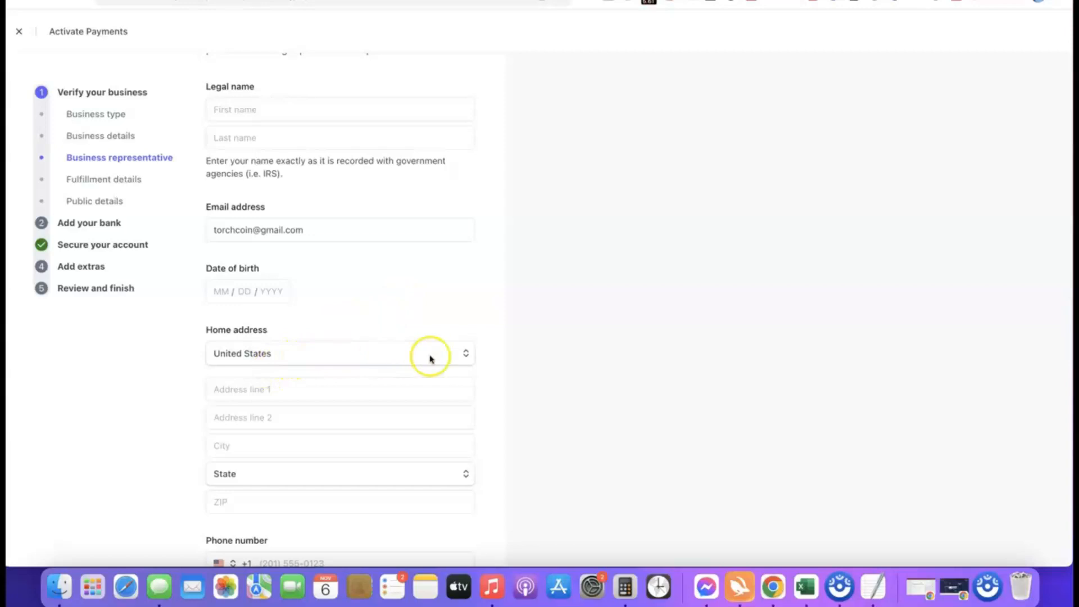
pyautogui.click(462, 354)
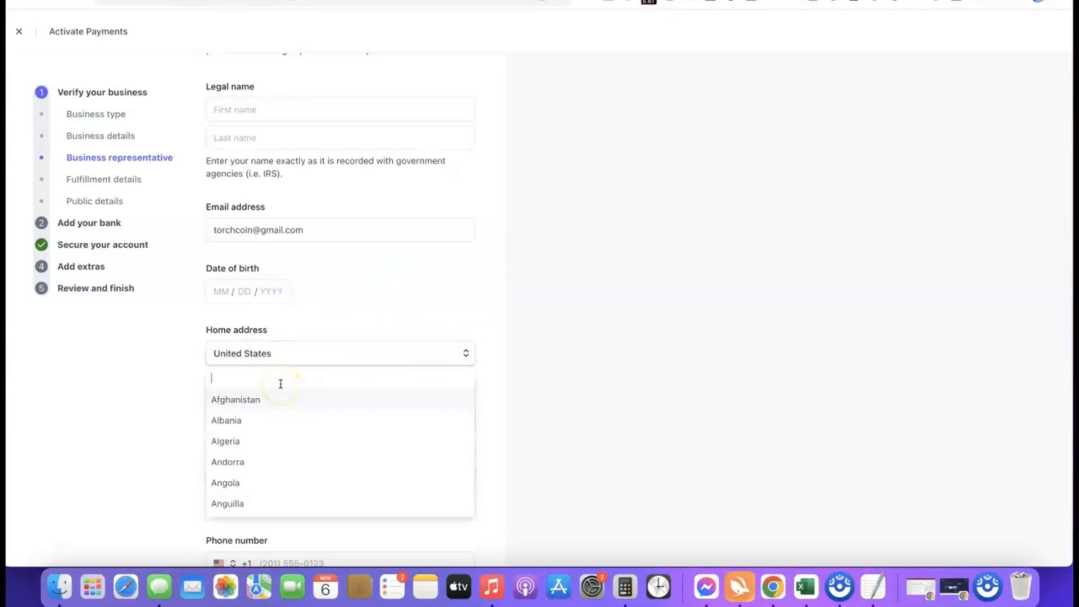
pyautogui.click(295, 352)
pyautogui.scroll(-1, 335, 346)
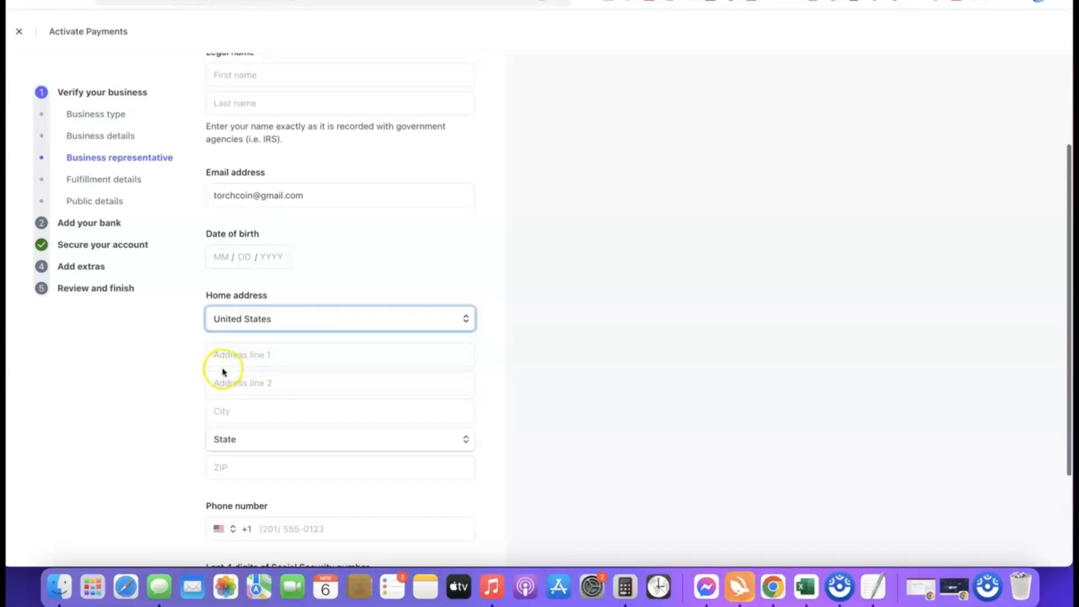
pyautogui.scroll(-2, 358, 371)
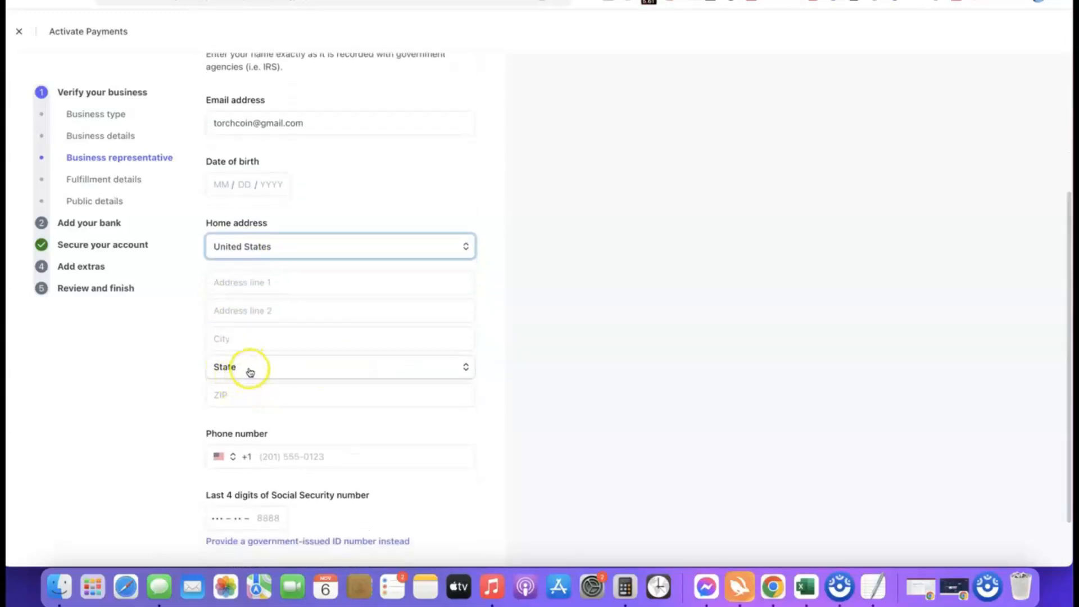
pyautogui.scroll(-1, 337, 387)
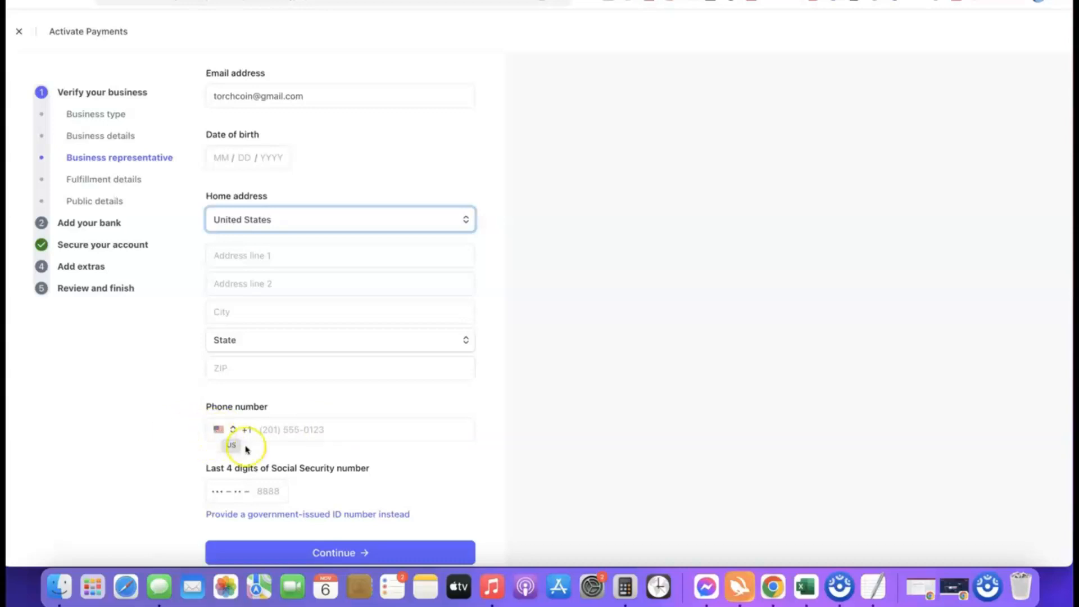
# Examine the country code choices for the phone number and the Social Security number requirement with its alternative
pyautogui.click(224, 430)
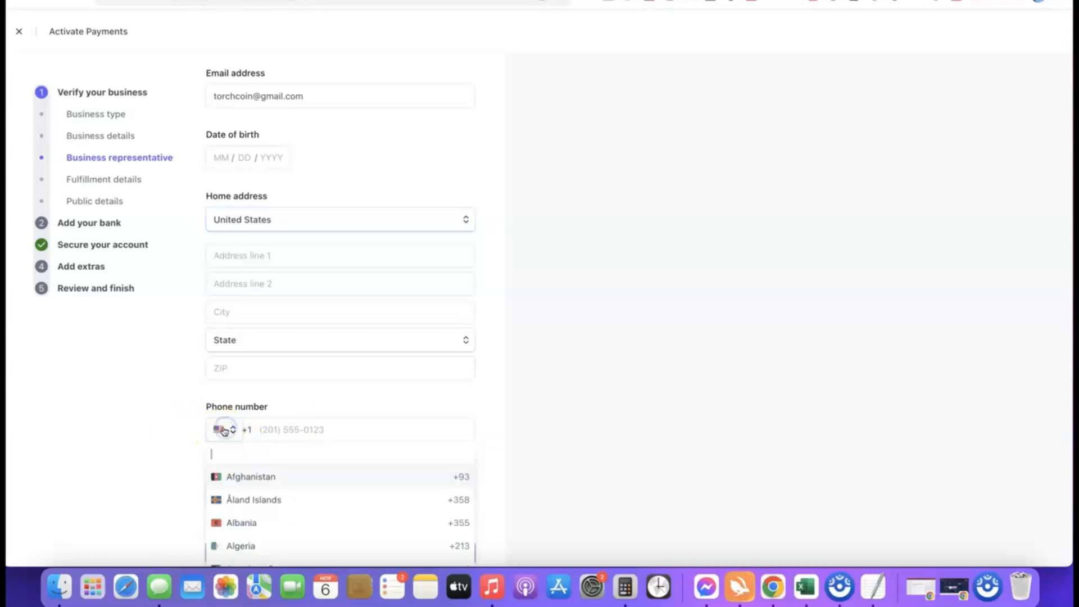
pyautogui.click(496, 441)
pyautogui.scroll(-1, 446, 424)
pyautogui.scroll(-1, 445, 424)
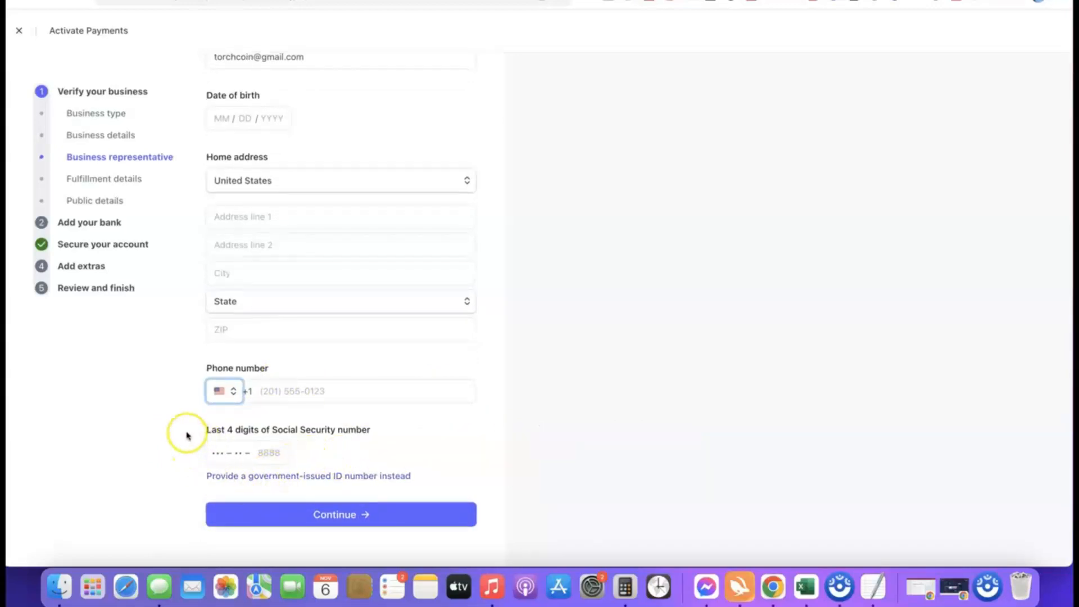
pyautogui.scroll(5, 188, 437)
pyautogui.scroll(-4, 188, 437)
pyautogui.hscroll(3, 193, 436)
pyautogui.hscroll(3, 194, 436)
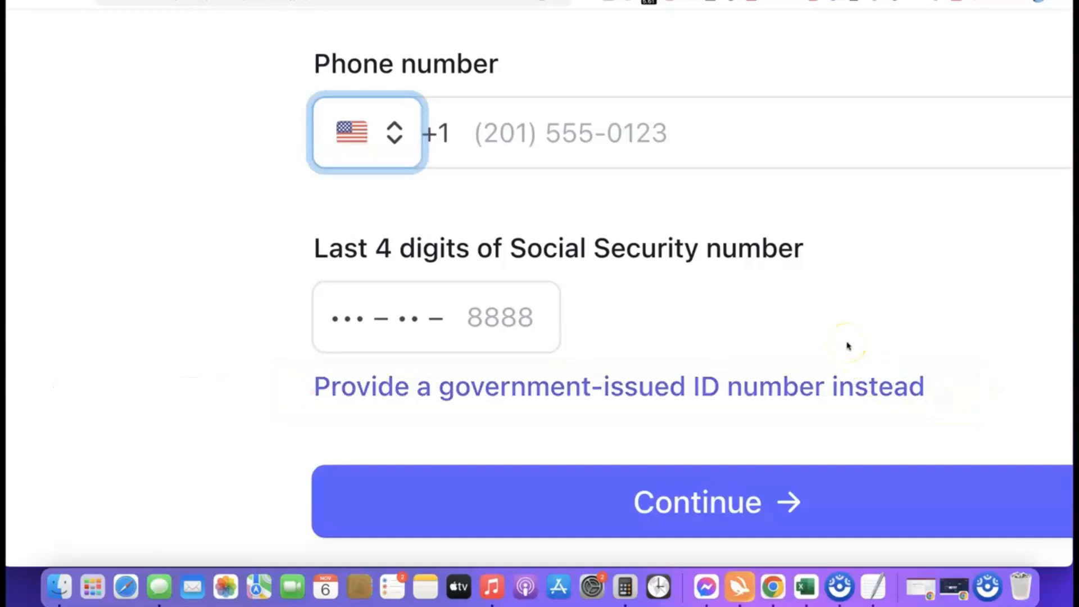
# Switch to providing a government-issued ID number and set its issuing country to NG
pyautogui.click(613, 387)
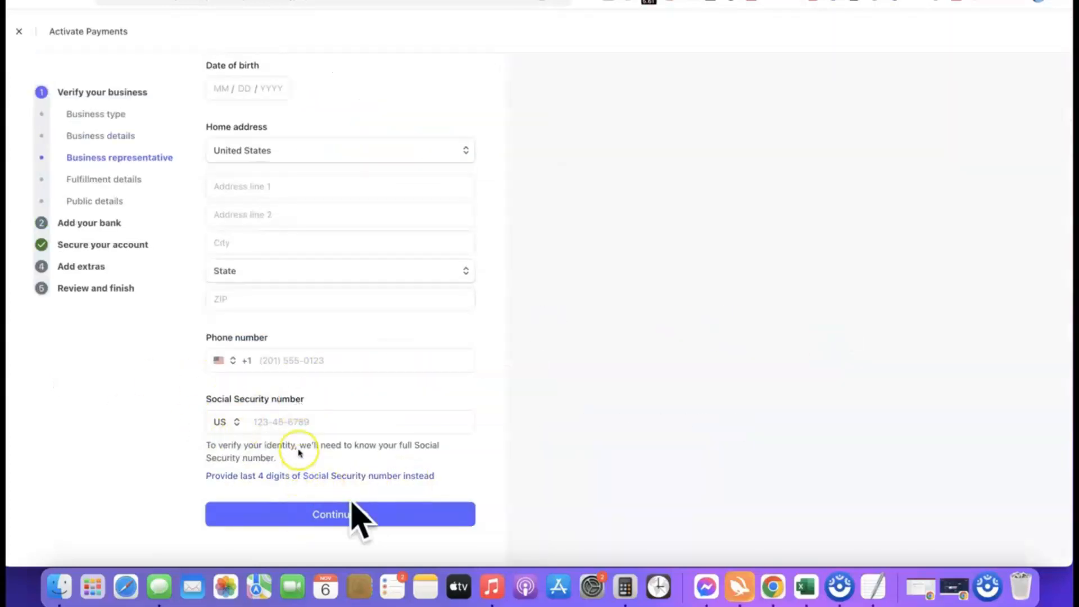
pyautogui.click(232, 422)
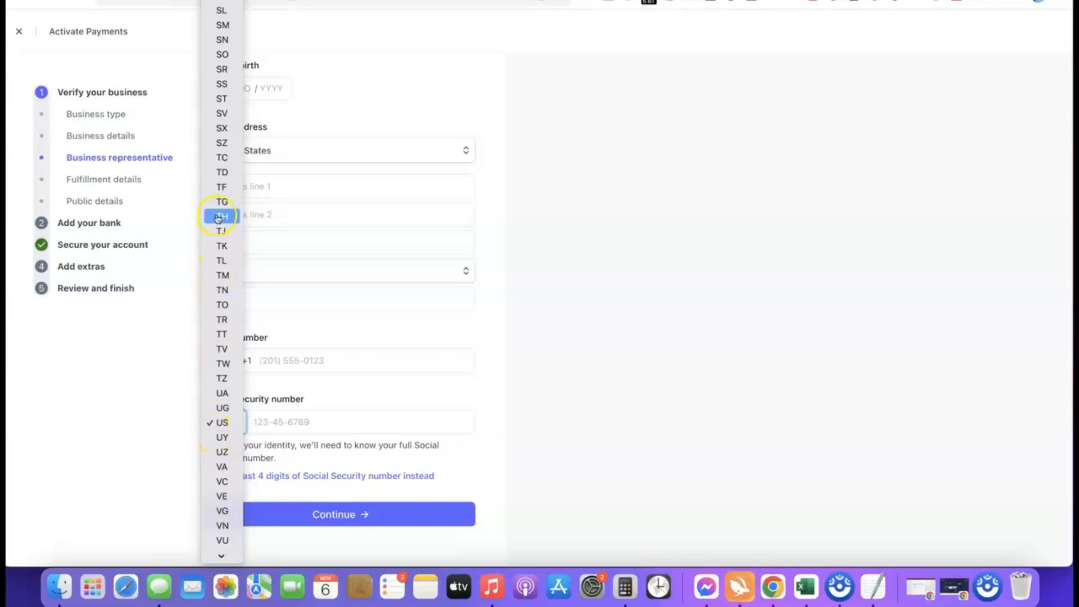
pyautogui.scroll(-2, 220, 228)
pyautogui.scroll(-1, 220, 229)
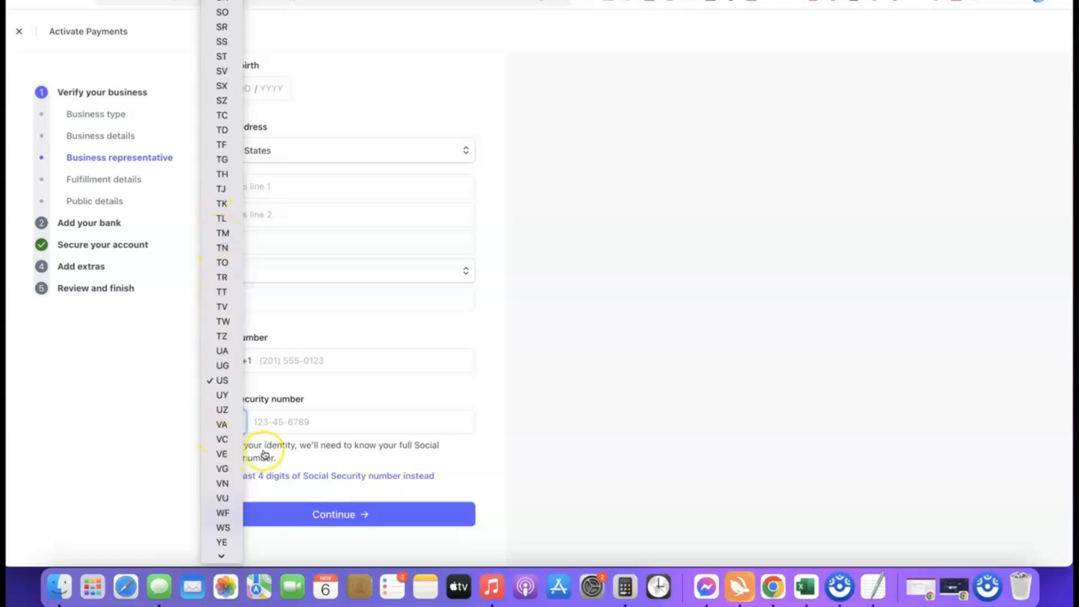
pyautogui.click(488, 420)
pyautogui.click(225, 422)
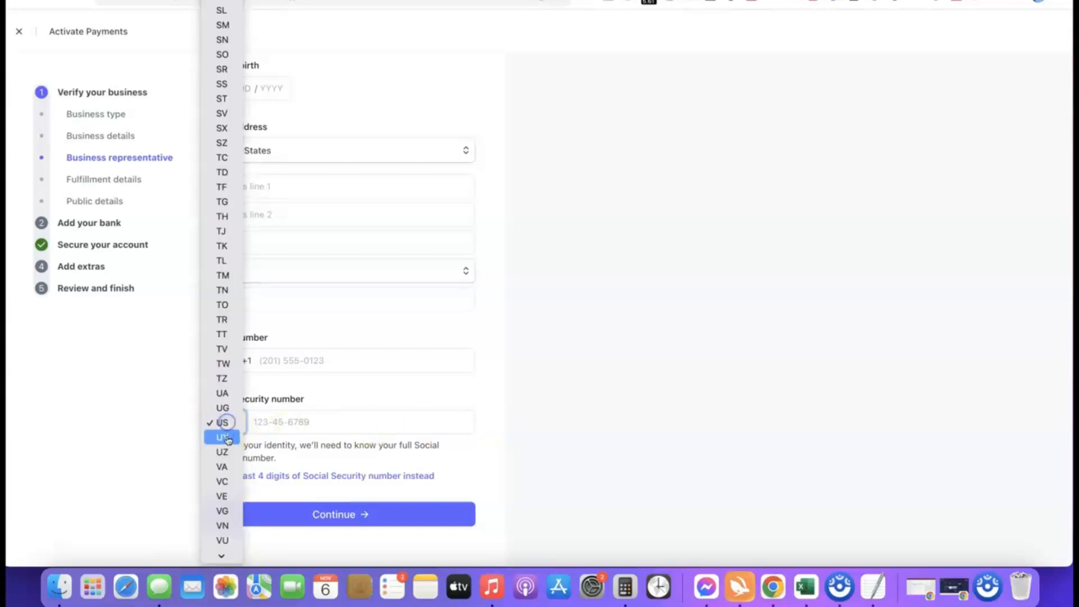
pyautogui.scroll(-3, 227, 392)
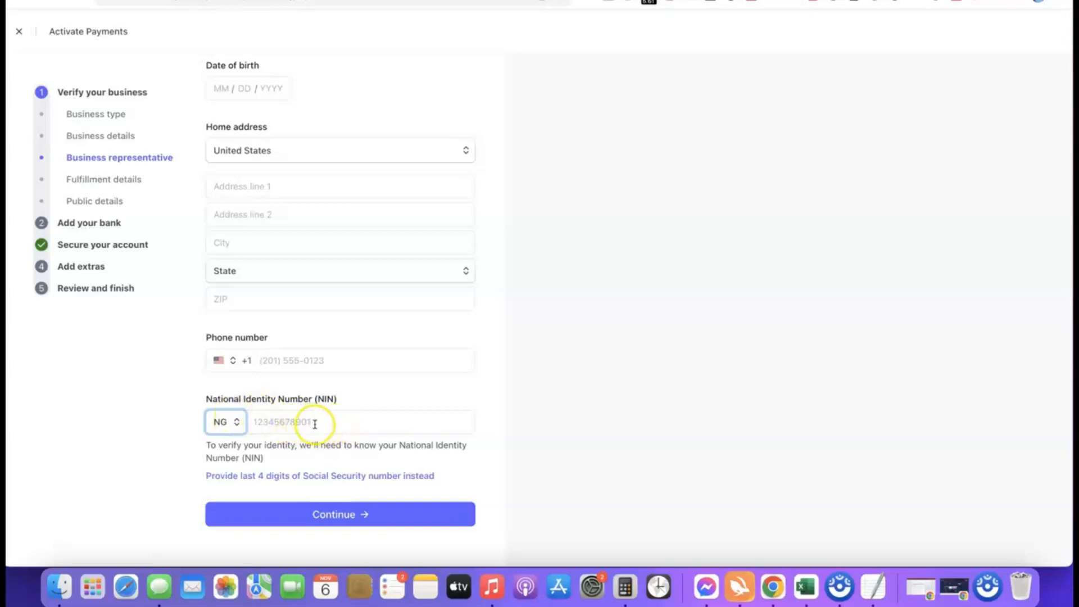
# Set the phone number's country code to Nigeria (+234) and submit the representative's personal details
pyautogui.click(220, 360)
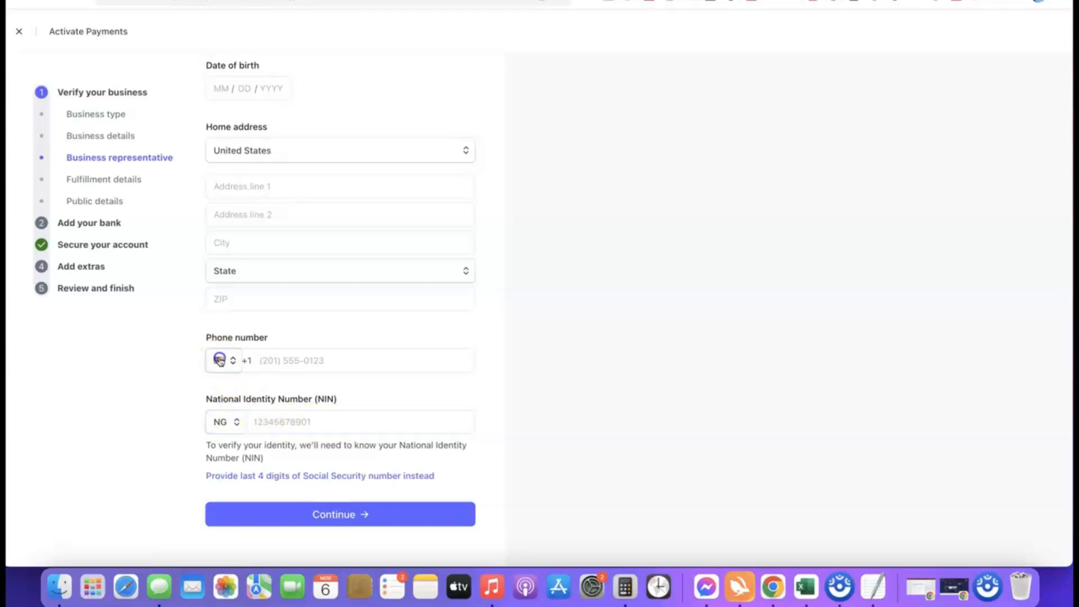
pyautogui.click(231, 386)
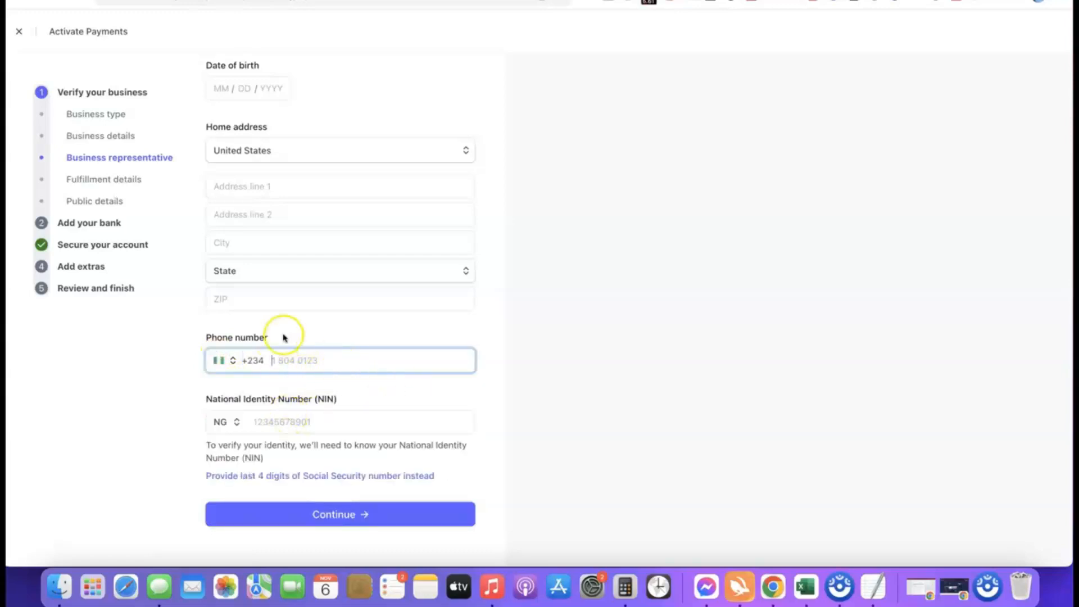
pyautogui.scroll(2, 292, 332)
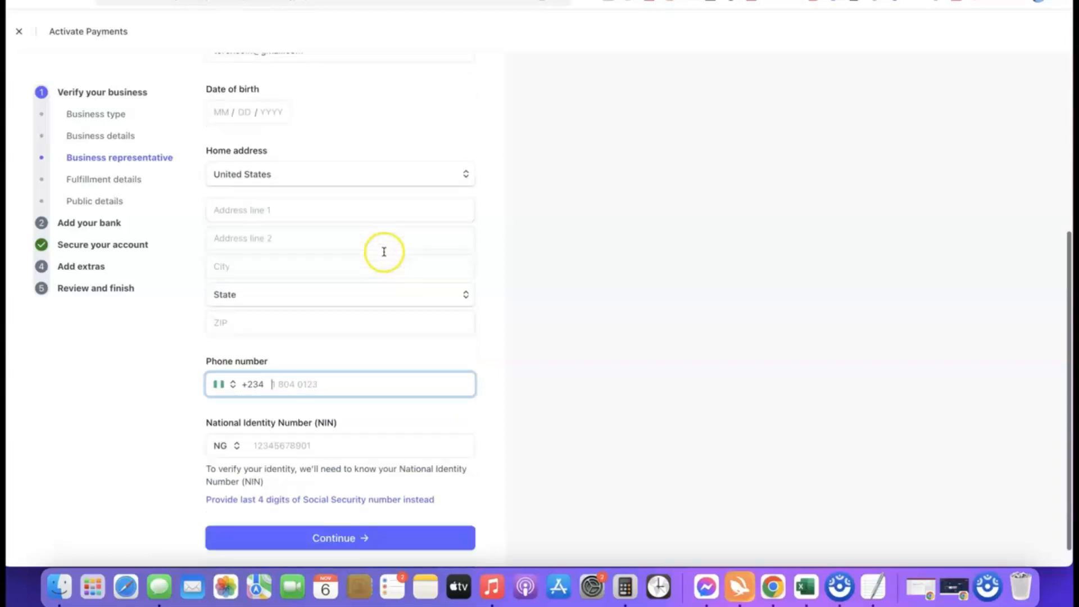
pyautogui.scroll(-2, 384, 251)
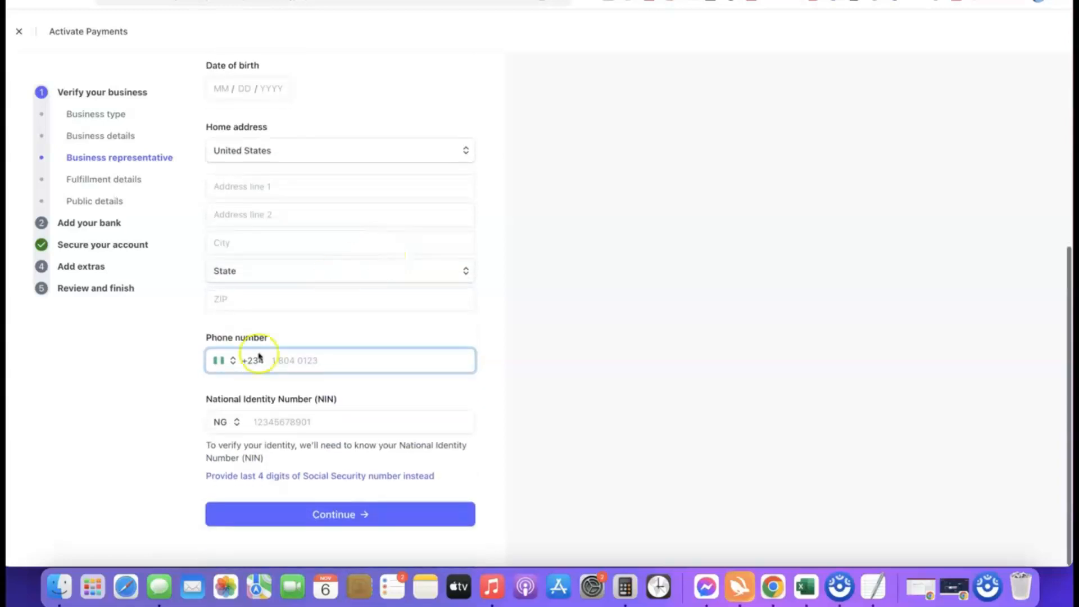
pyautogui.click(335, 515)
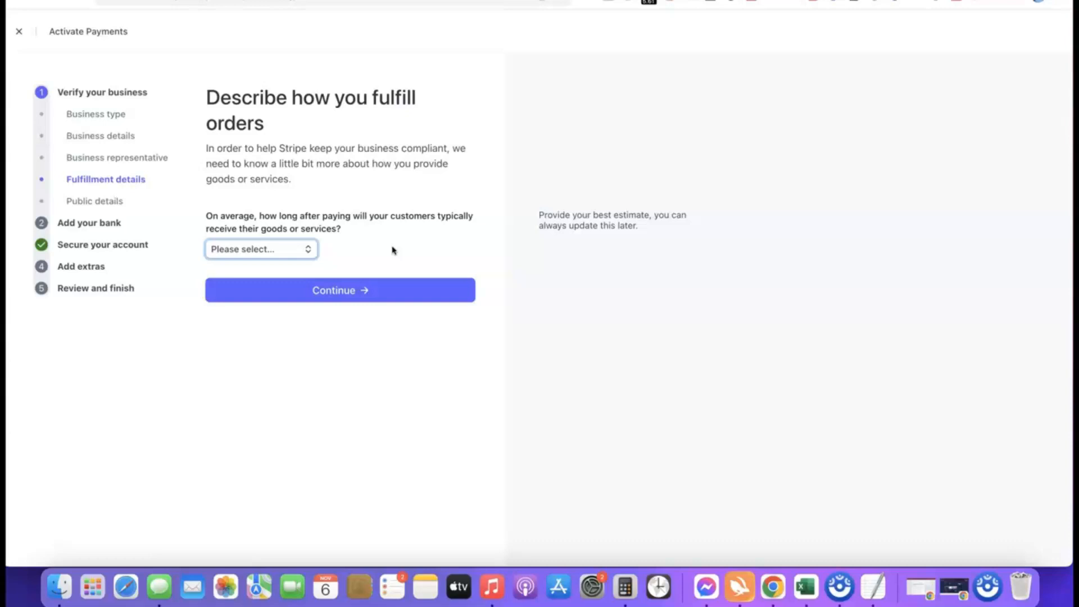
# Set the average time until customers receive their goods or services to Within one day and submit the fulfillment details
pyautogui.click(361, 220)
pyautogui.click(284, 252)
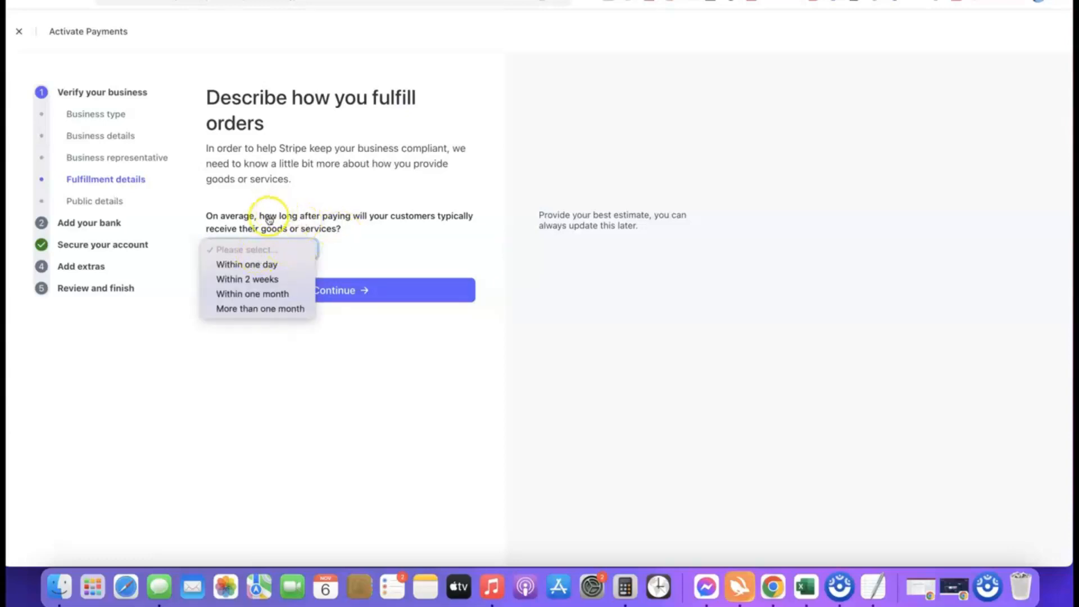
pyautogui.click(262, 281)
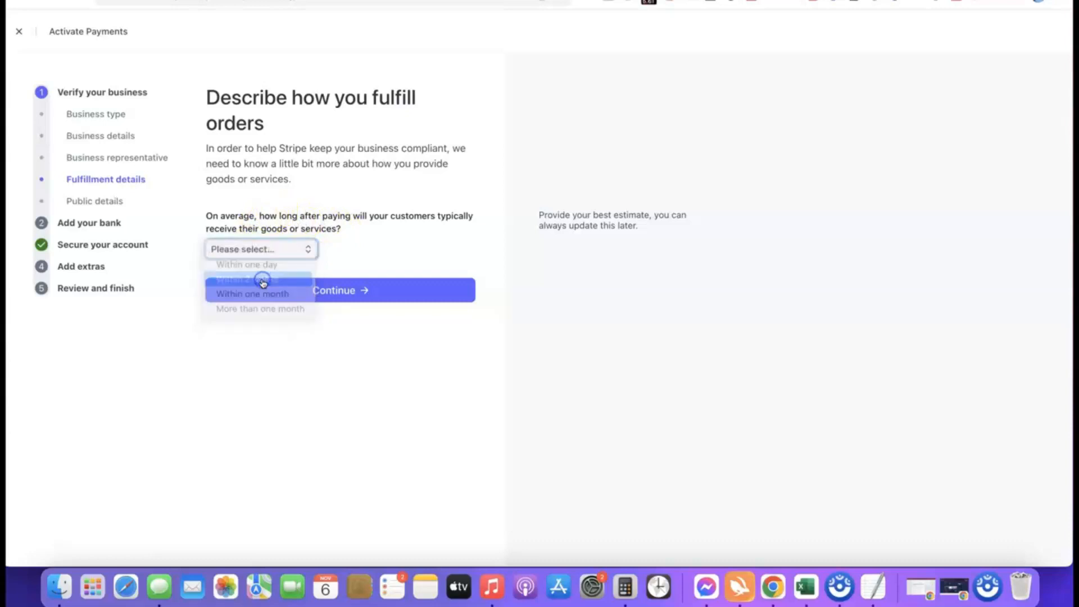
pyautogui.click(281, 251)
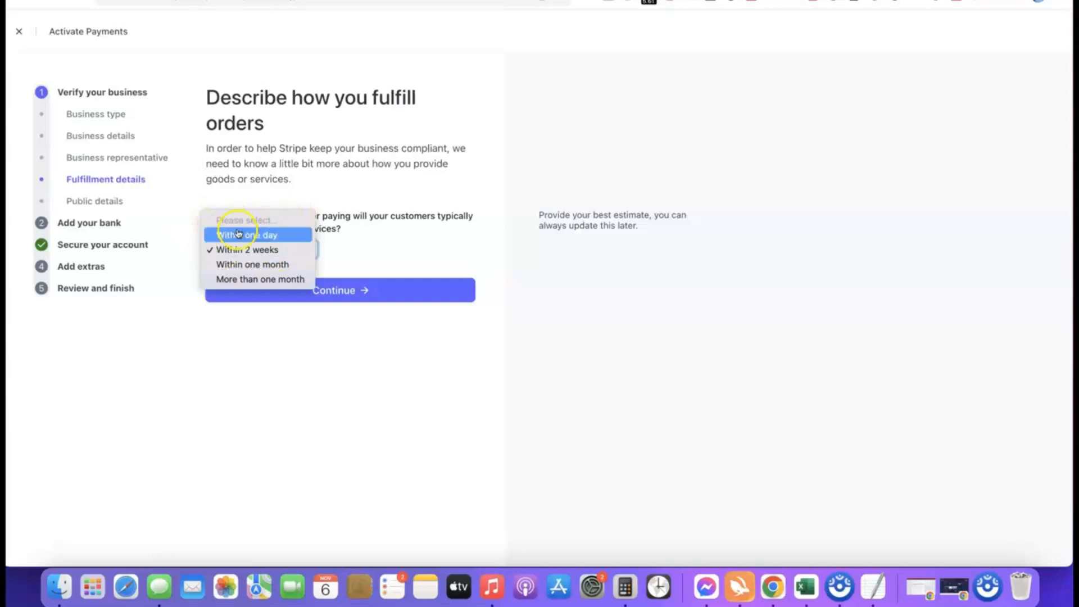
pyautogui.click(253, 235)
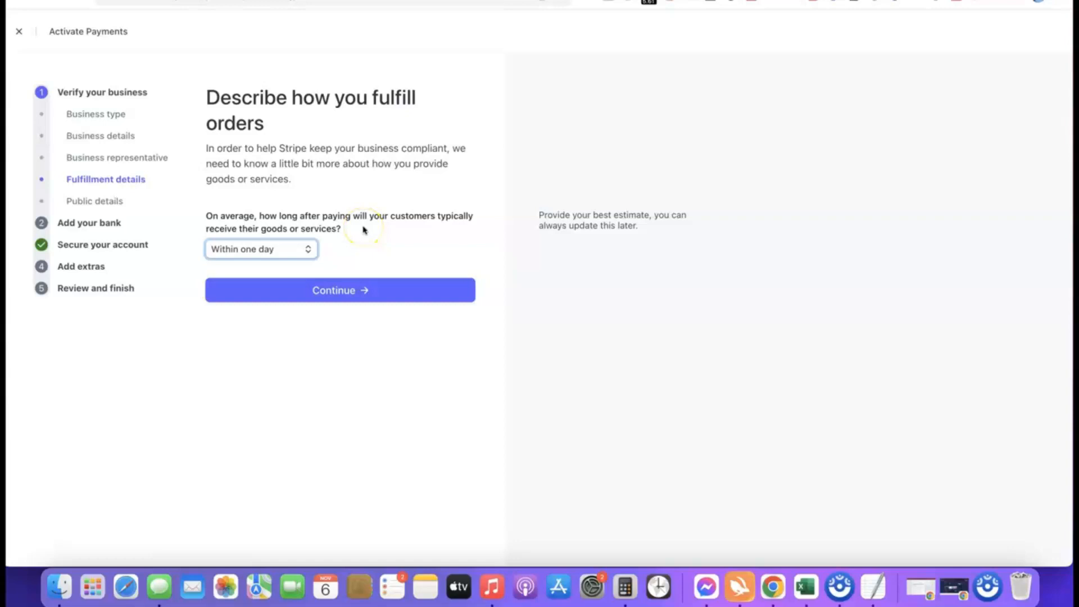
pyautogui.click(335, 290)
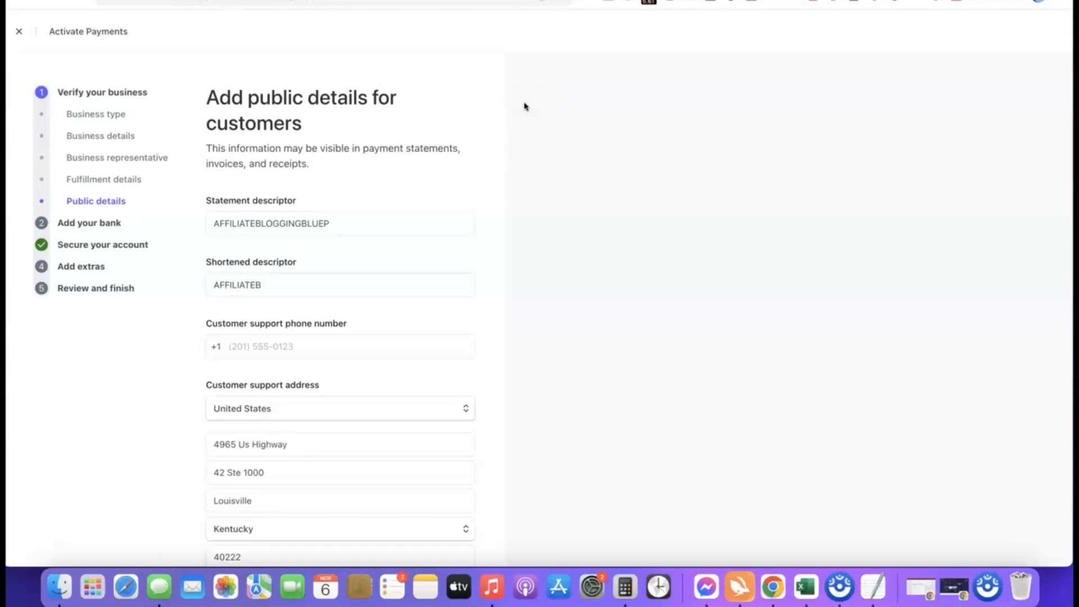
# Review the statement descriptor, shortened descriptor and customer support fields, and submit the public details
pyautogui.moveTo(281, 193)
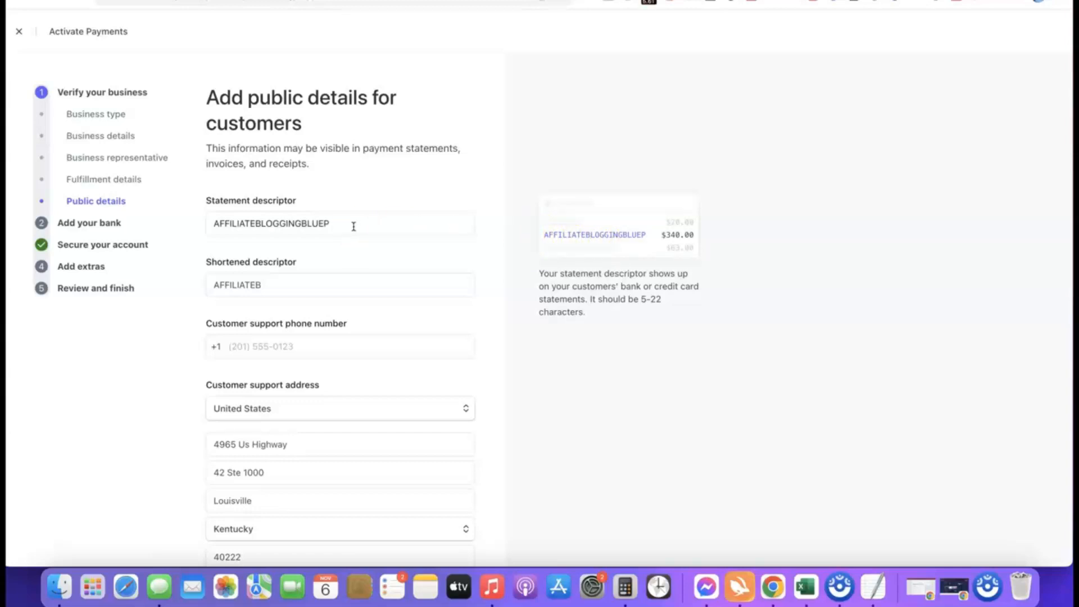
pyautogui.click(296, 291)
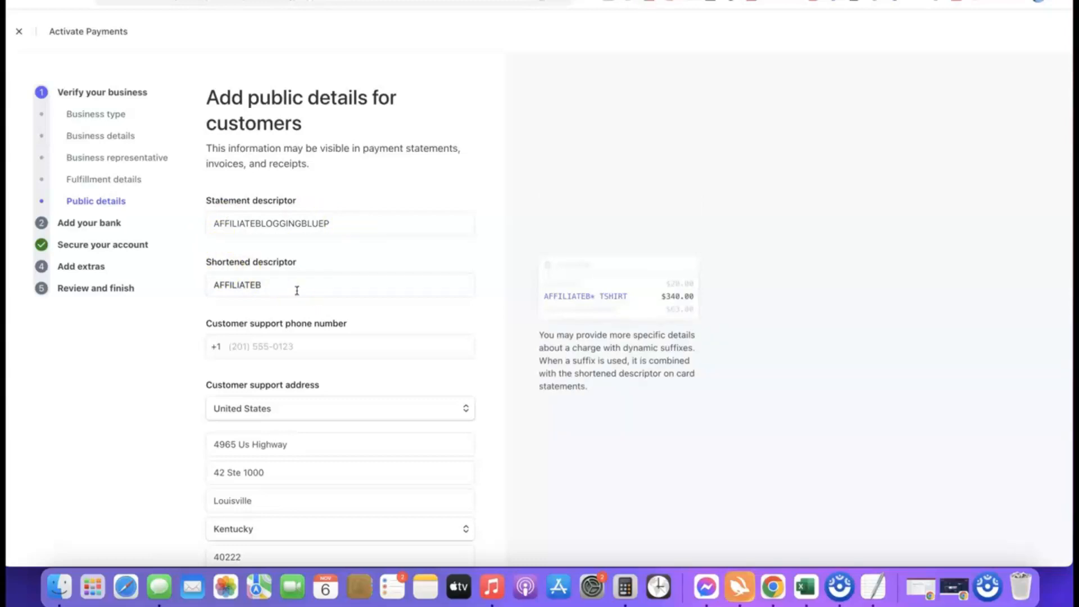
pyautogui.click(242, 301)
pyautogui.click(206, 316)
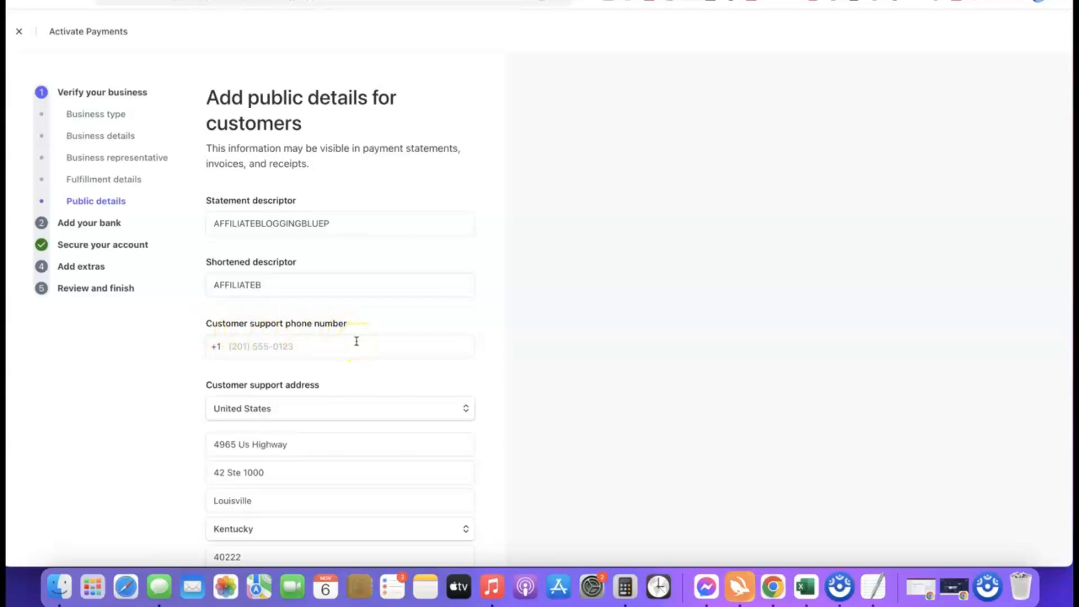
pyautogui.click(269, 227)
pyautogui.scroll(-3, 272, 234)
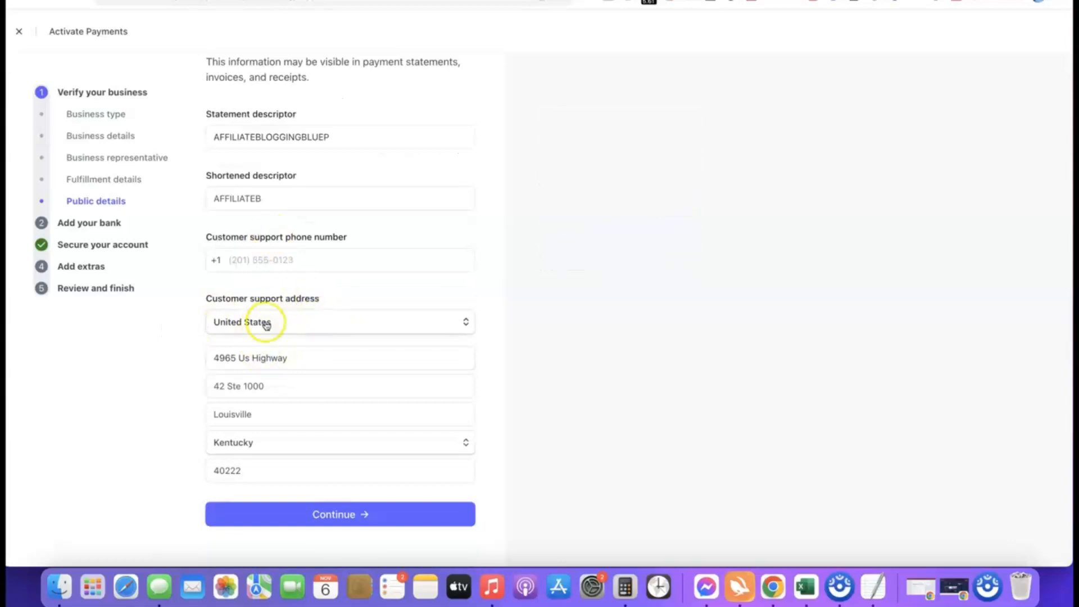
pyautogui.scroll(3, 288, 336)
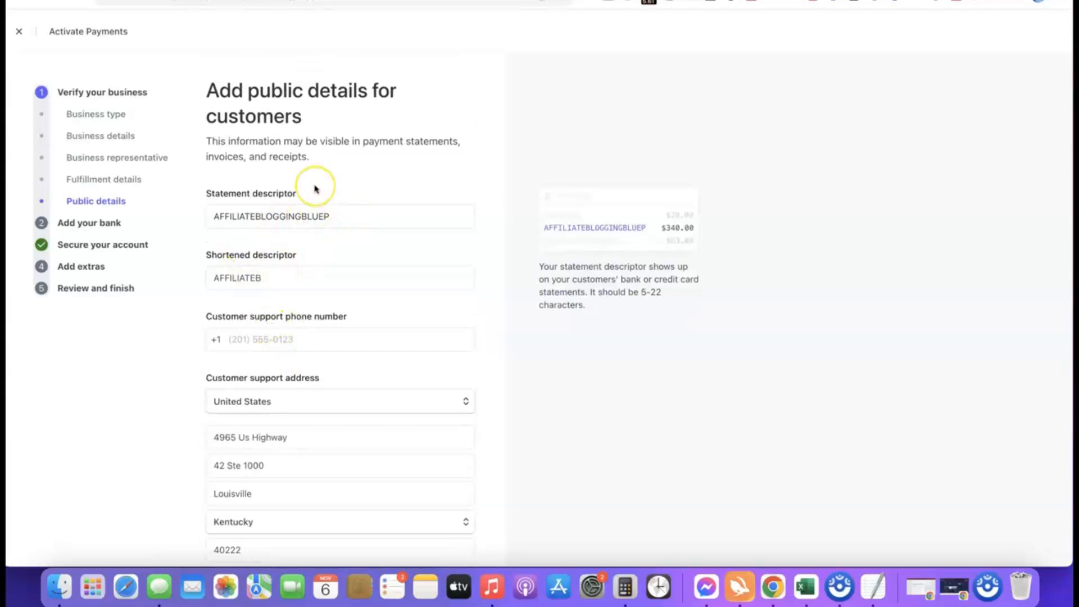
pyautogui.scroll(-3, 315, 189)
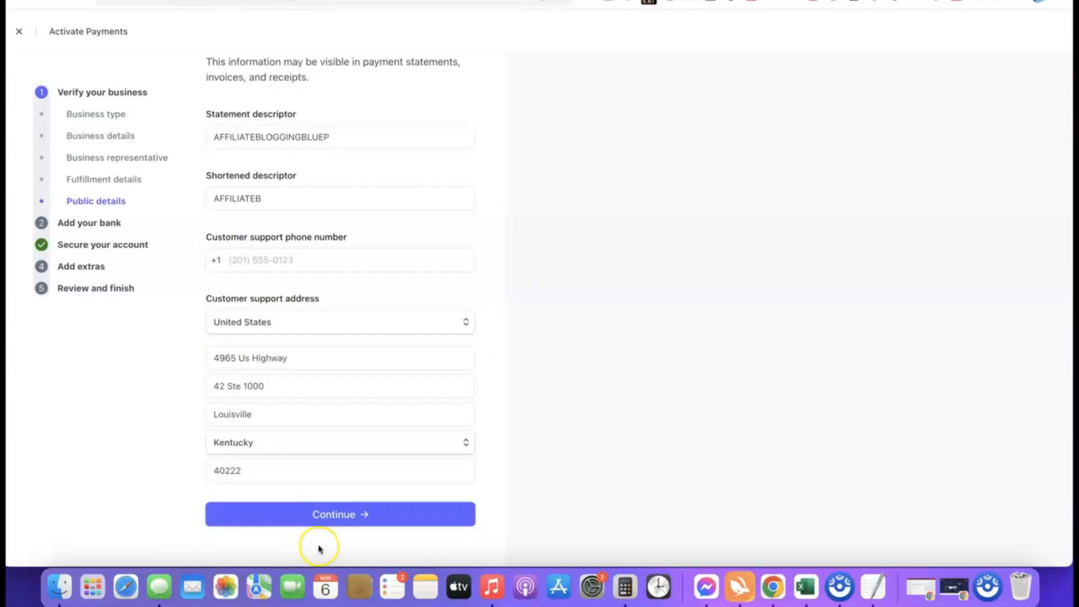
pyautogui.click(298, 514)
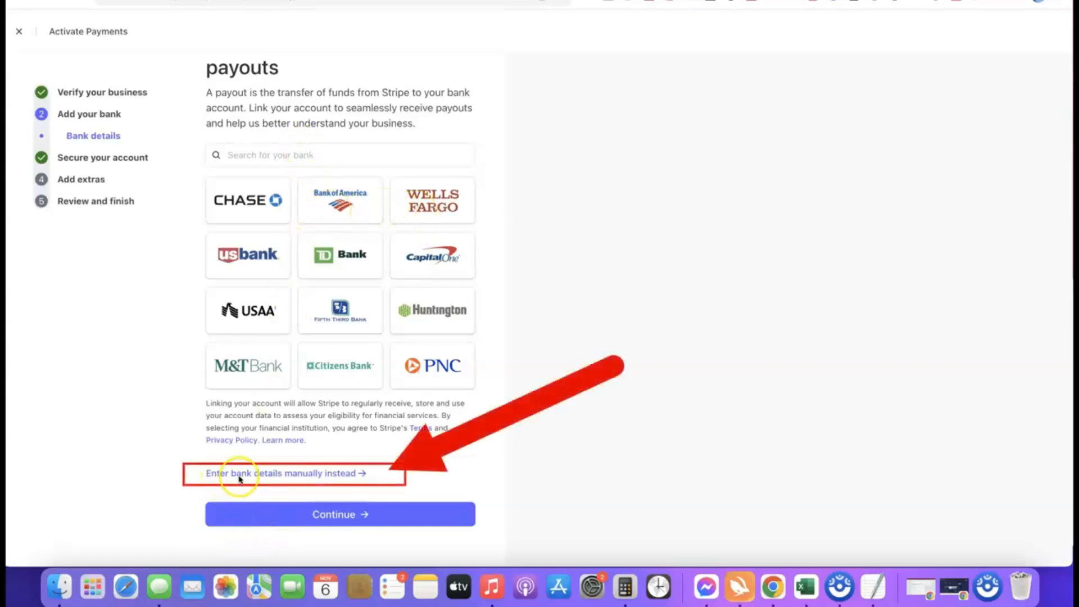
# Add the payout bank manually with its routing number and confirmed account number, save it and submit the bank details
pyautogui.click(315, 475)
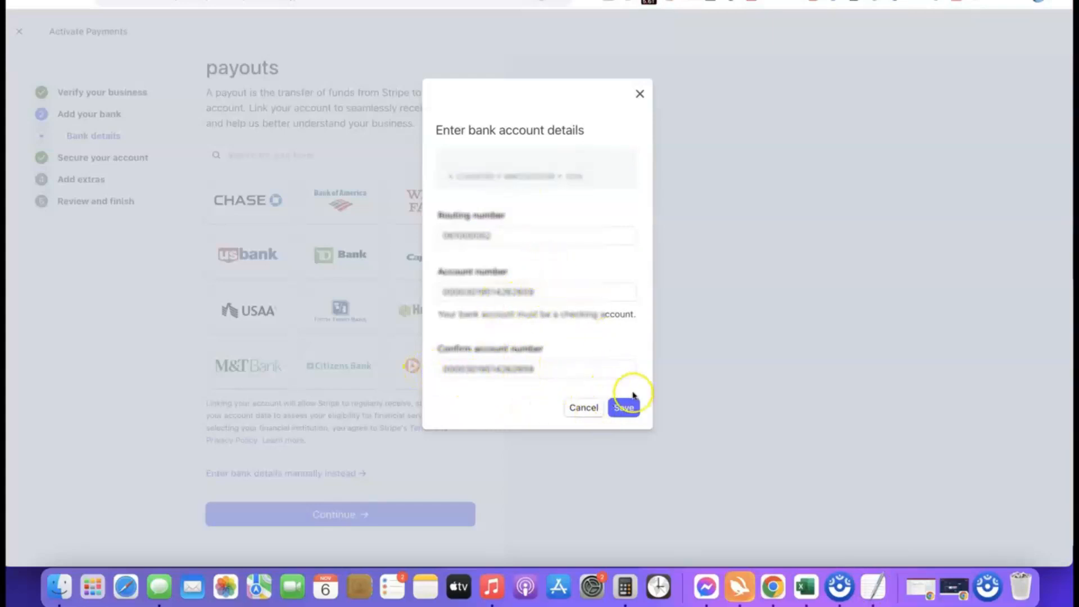
pyautogui.click(627, 410)
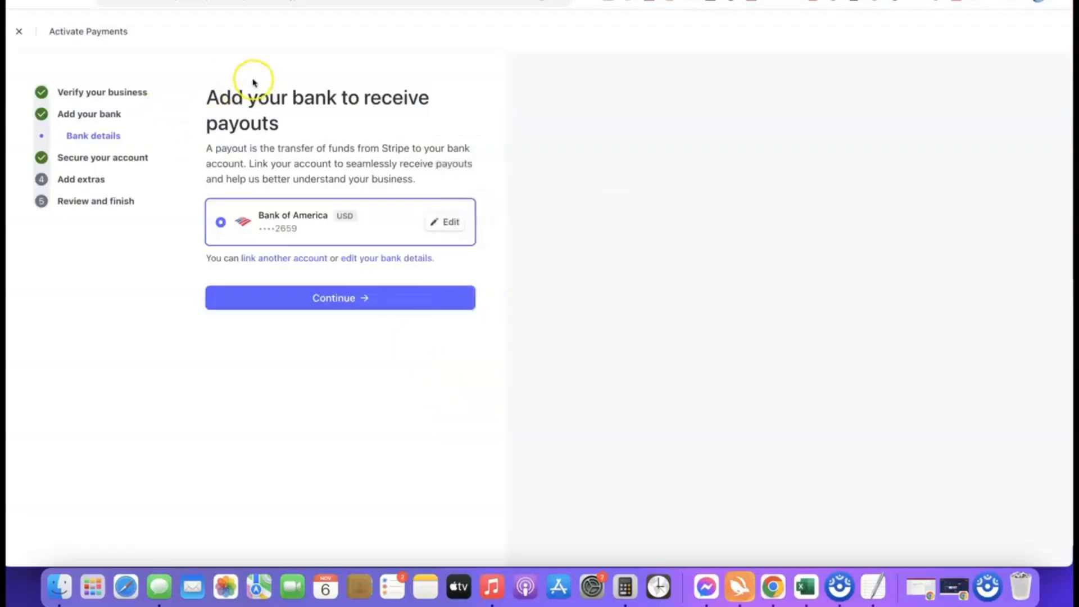
pyautogui.click(340, 300)
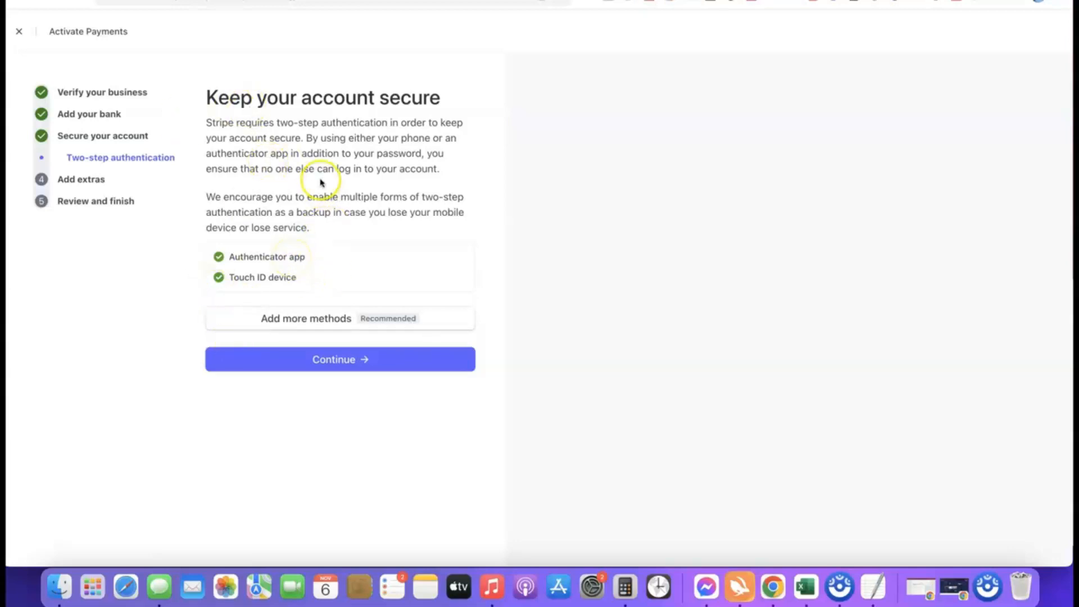
# Continue past two-step authentication with the existing methods, and decline both the optional sales tax calculation and the climate contributions
pyautogui.click(344, 361)
pyautogui.scroll(-1, 379, 174)
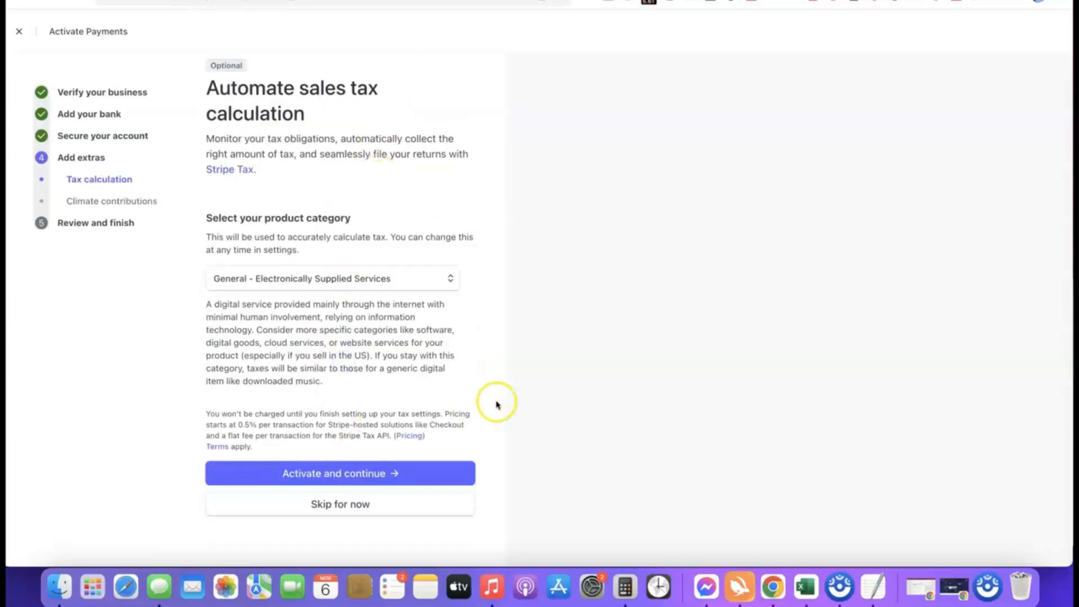
pyautogui.click(340, 507)
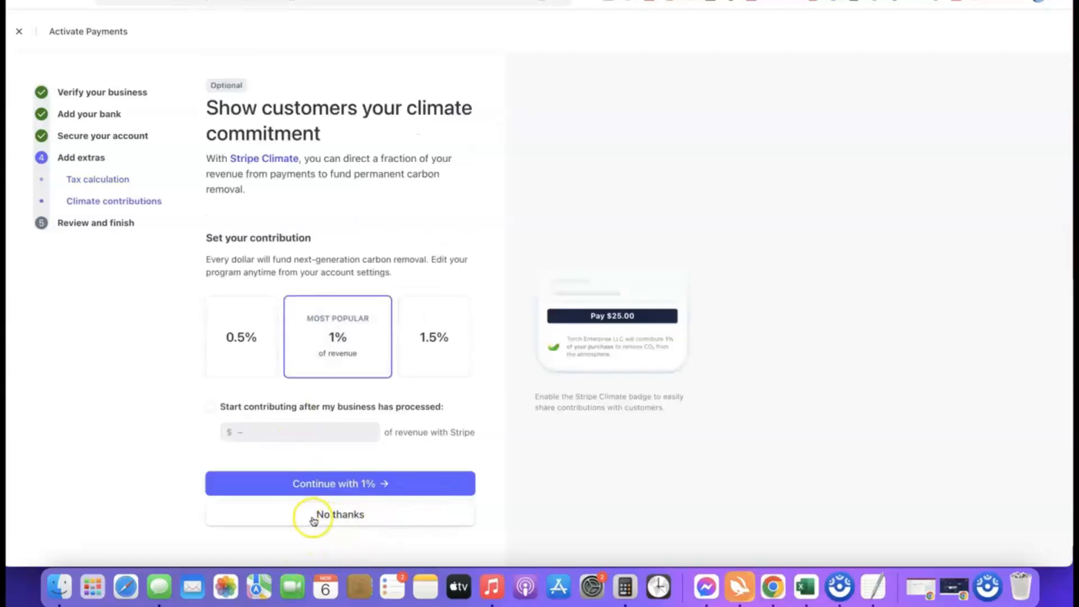
pyautogui.click(368, 517)
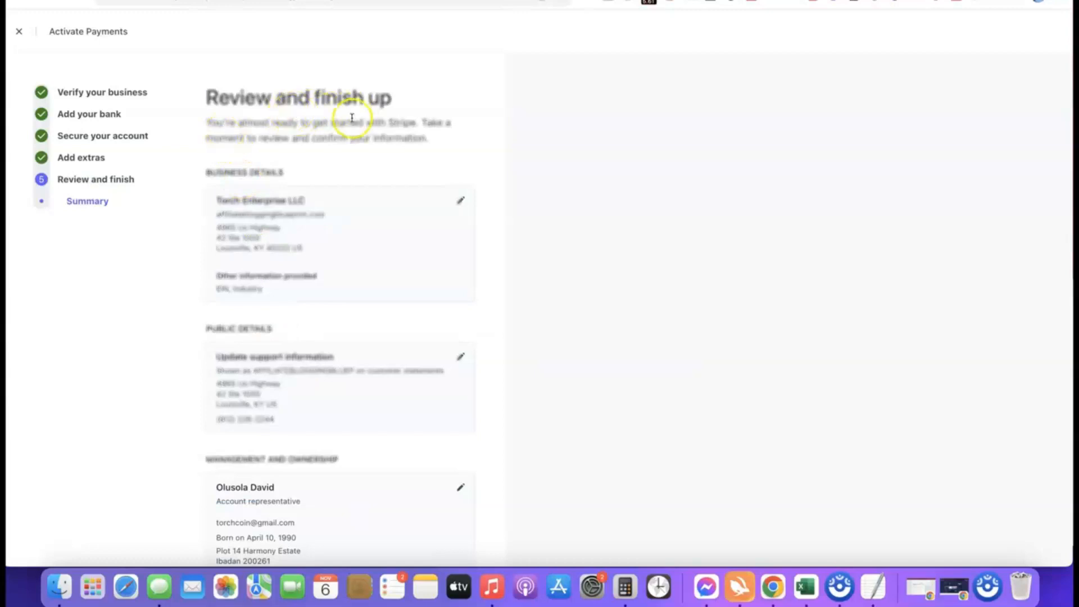
# Review the summary of the activation details, then agree to the terms and submit the application
pyautogui.scroll(-3, 310, 86)
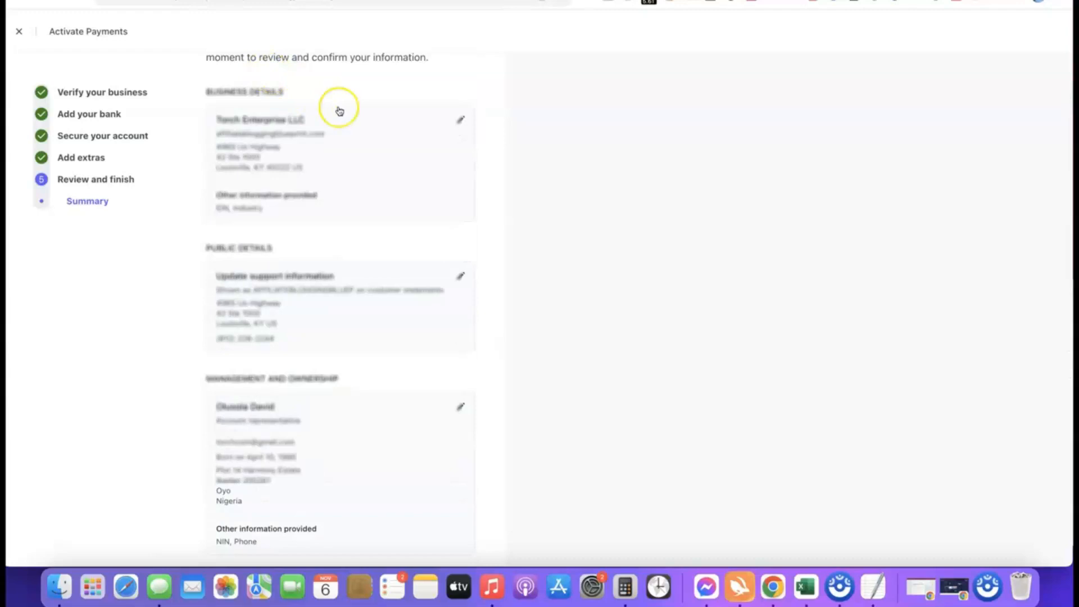
pyautogui.scroll(-10, 340, 111)
pyautogui.click(341, 230)
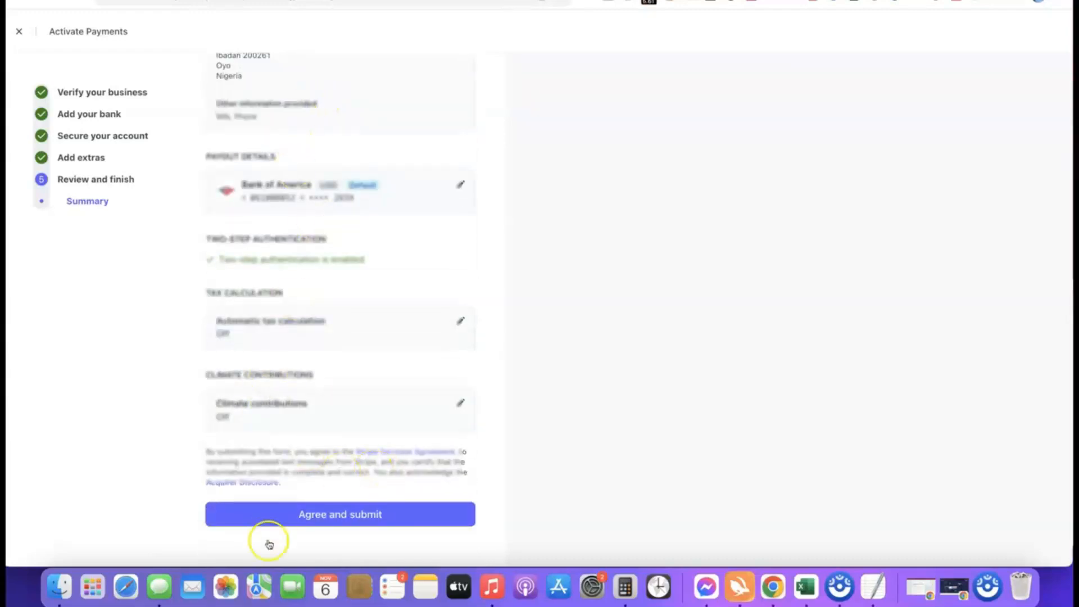
pyautogui.click(332, 512)
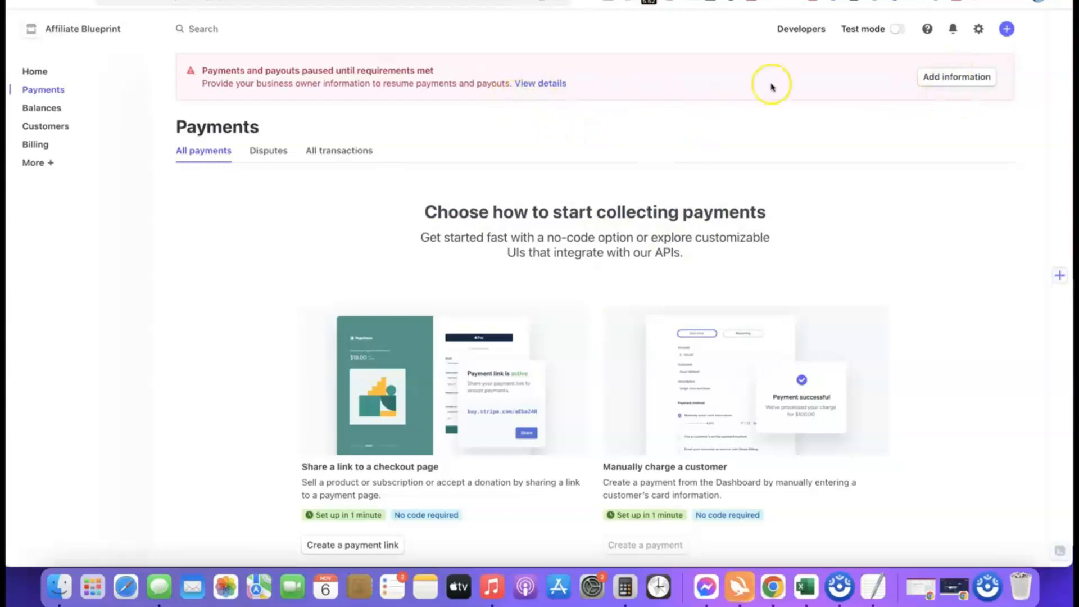
# Open the account's outstanding information request and start updating the account representative's missing required information
pyautogui.click(936, 77)
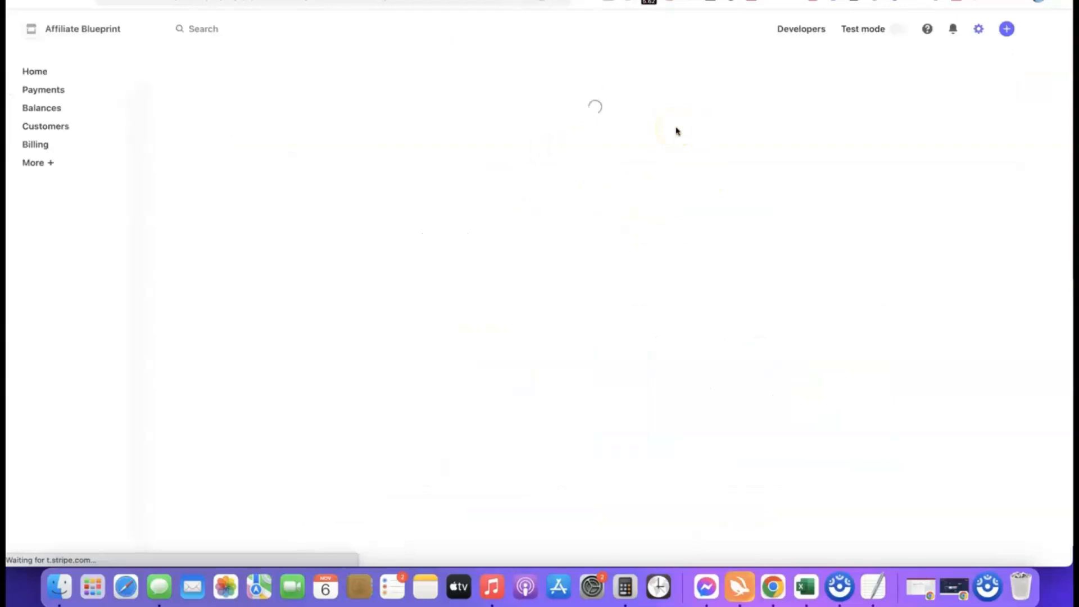
pyautogui.scroll(-2, 549, 149)
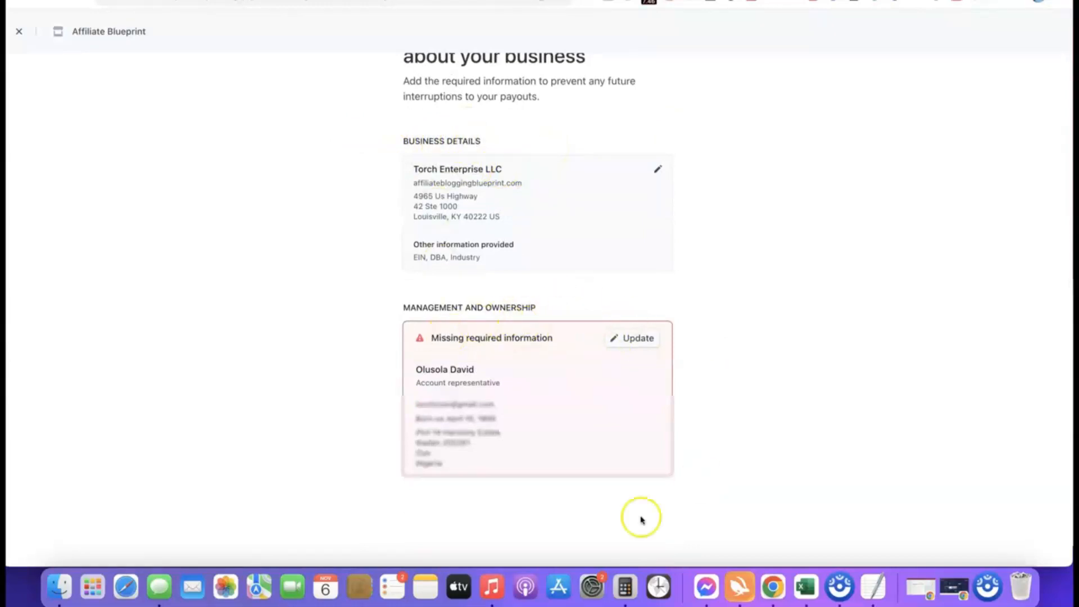
pyautogui.scroll(-1, 686, 420)
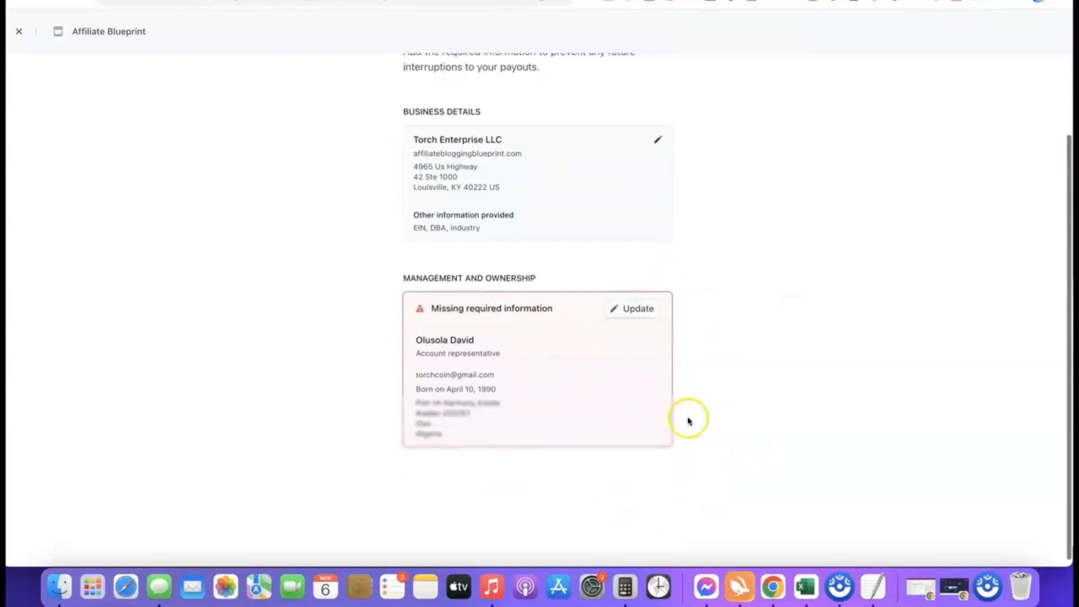
pyautogui.click(635, 308)
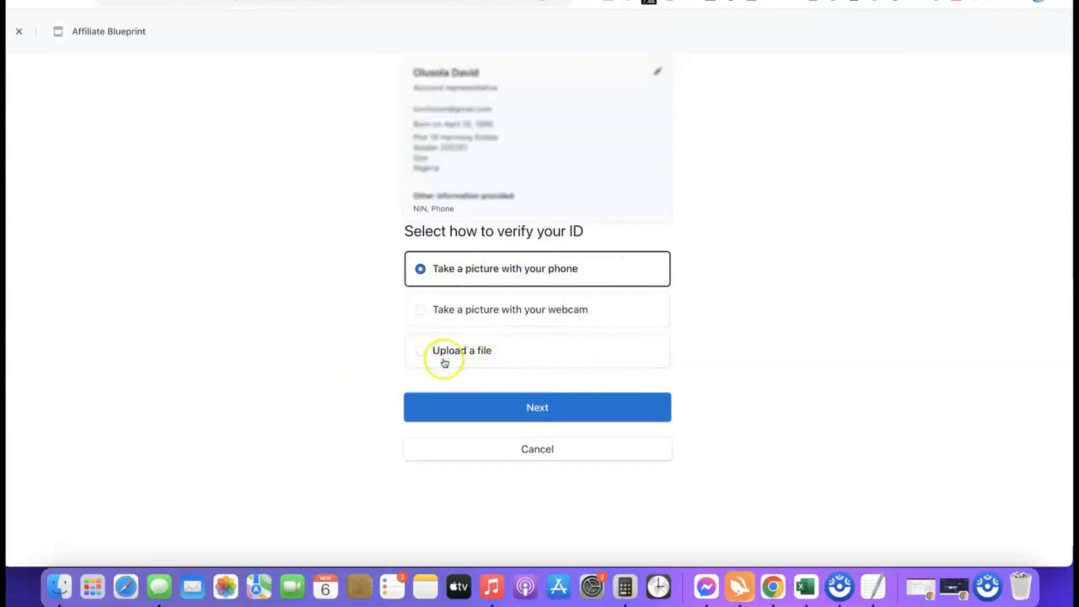
# Choose to verify the representative's ID by uploading a file, with Driver's license as the identification type
pyautogui.click(427, 349)
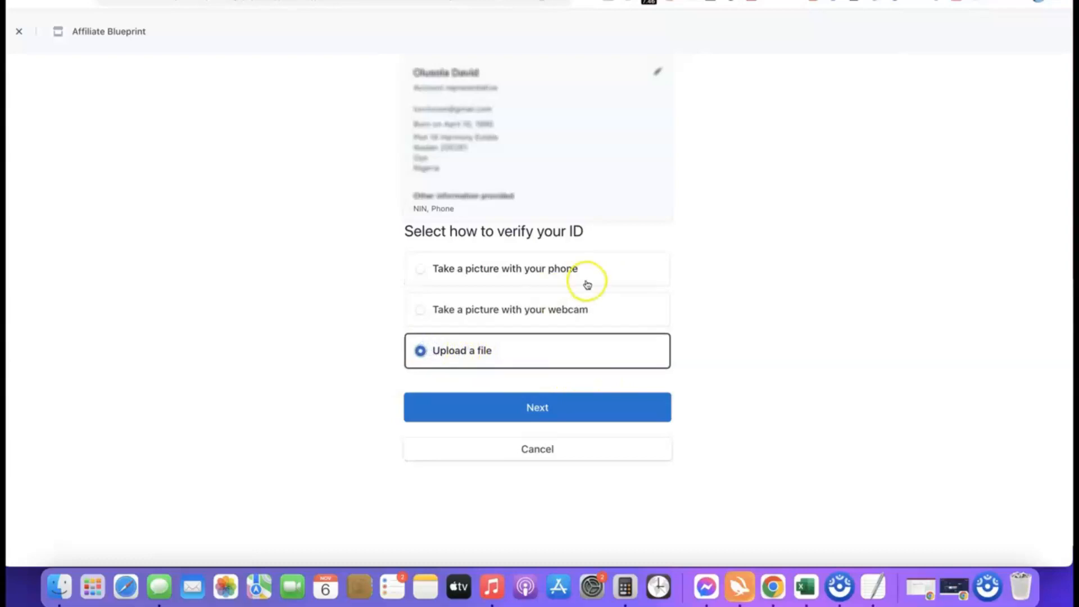
pyautogui.click(528, 413)
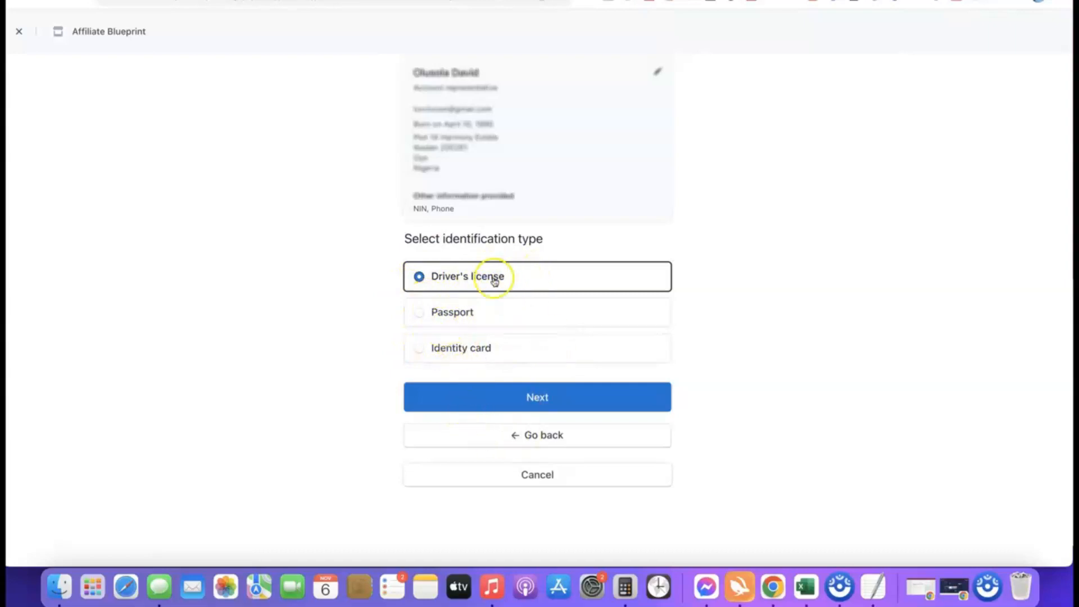
pyautogui.click(538, 398)
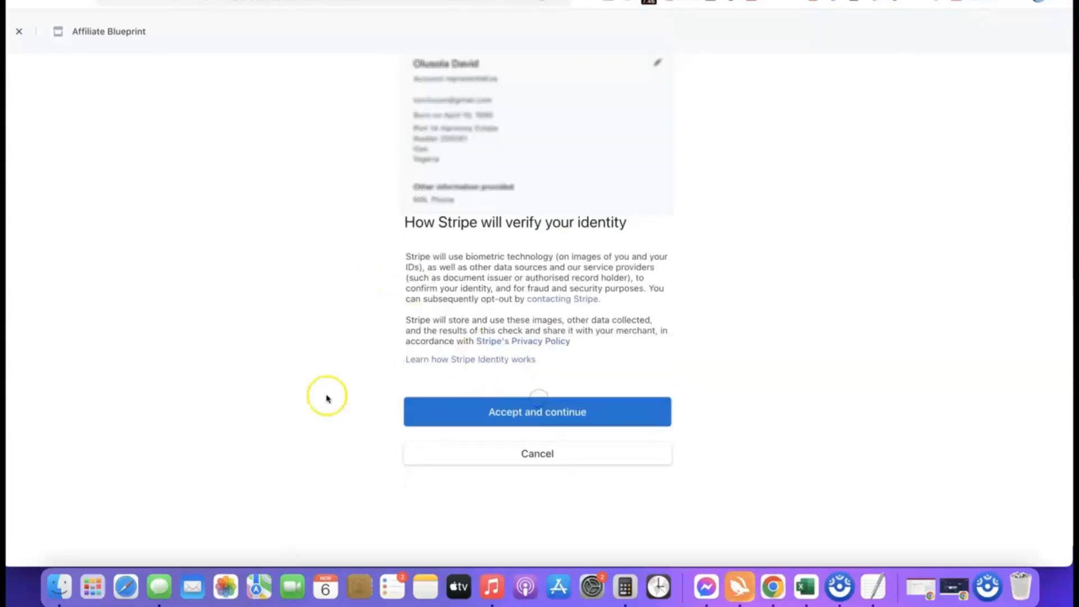
# Accept the identity verification terms, then upload and confirm the Drivers License image as the front of the document
pyautogui.click(527, 412)
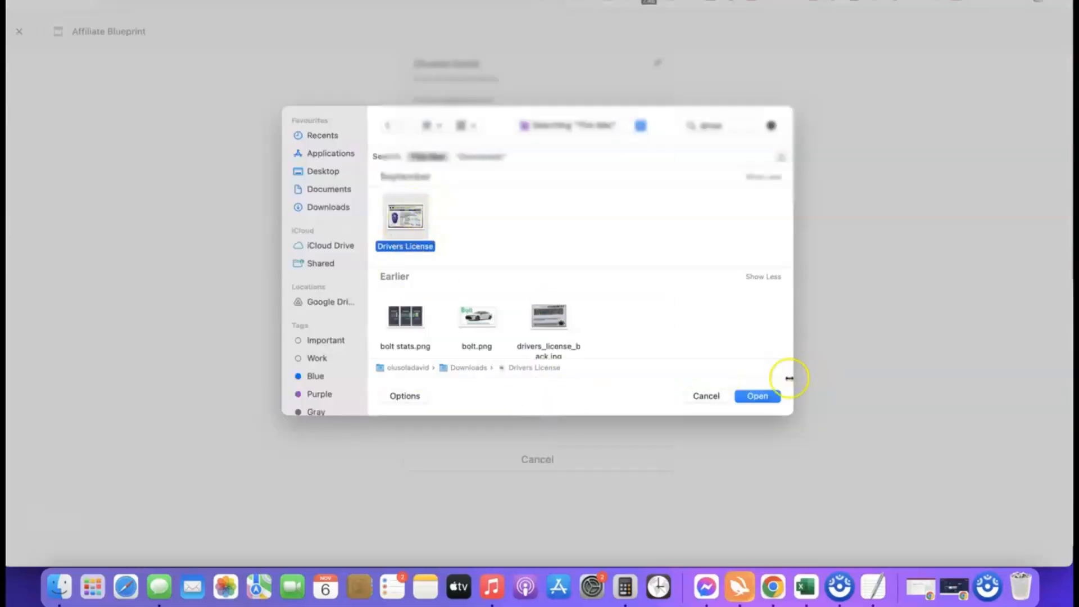
pyautogui.click(755, 399)
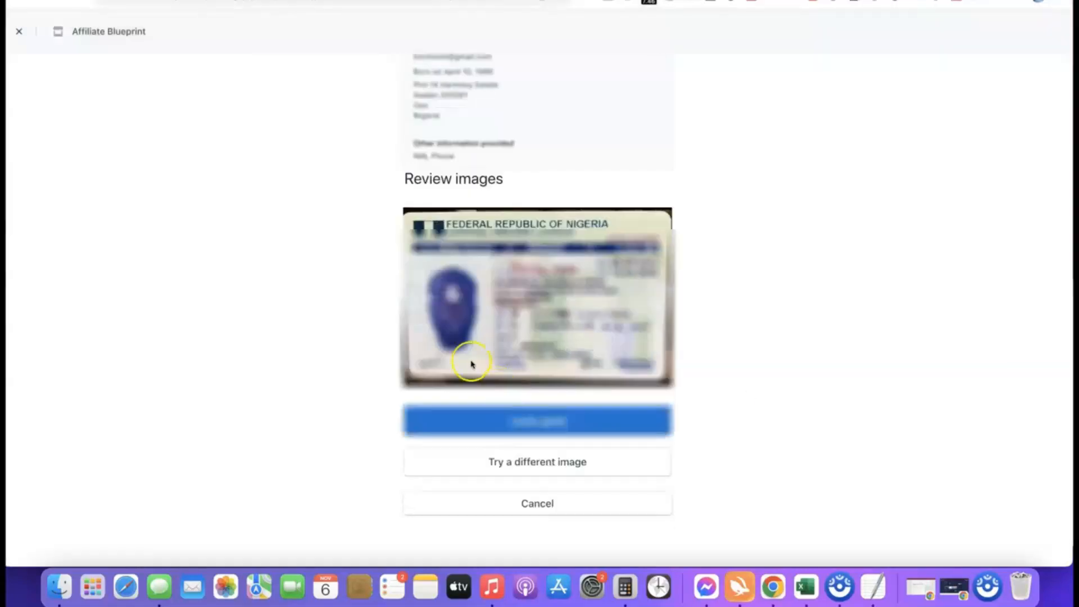
pyautogui.click(528, 421)
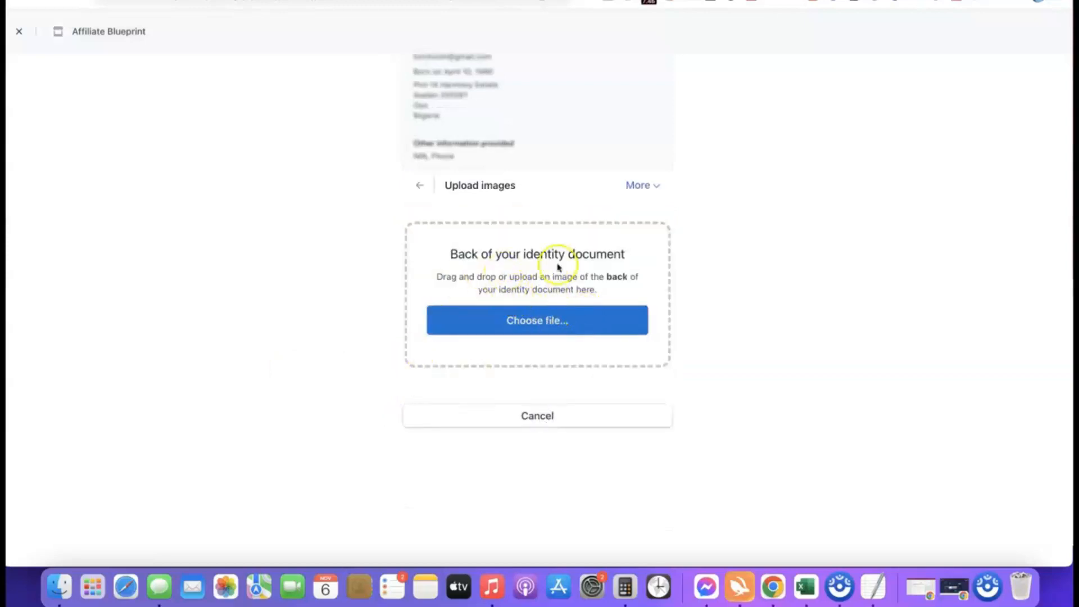
# Upload drivers_license_back.jpg as the back of the identity document, continue with it anyway and return to the dashboard
pyautogui.click(540, 322)
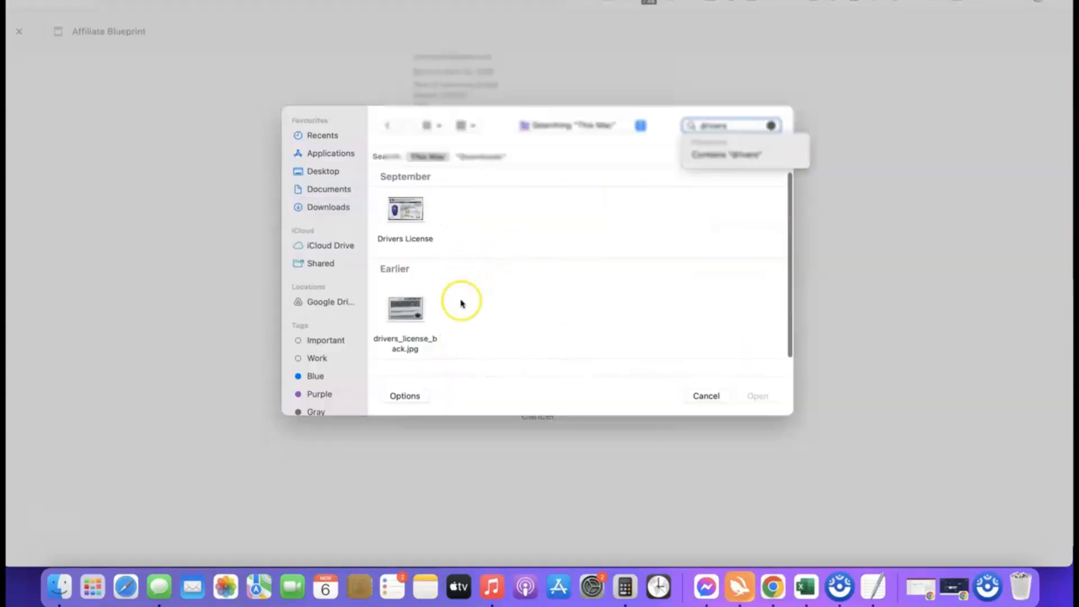
pyautogui.click(404, 309)
pyautogui.click(765, 399)
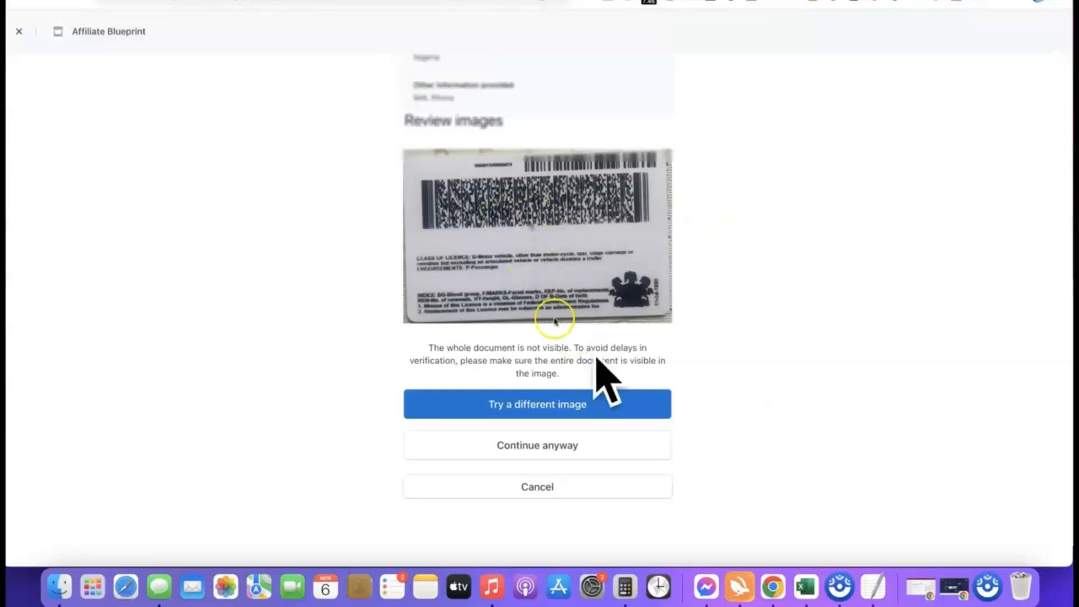
pyautogui.click(532, 447)
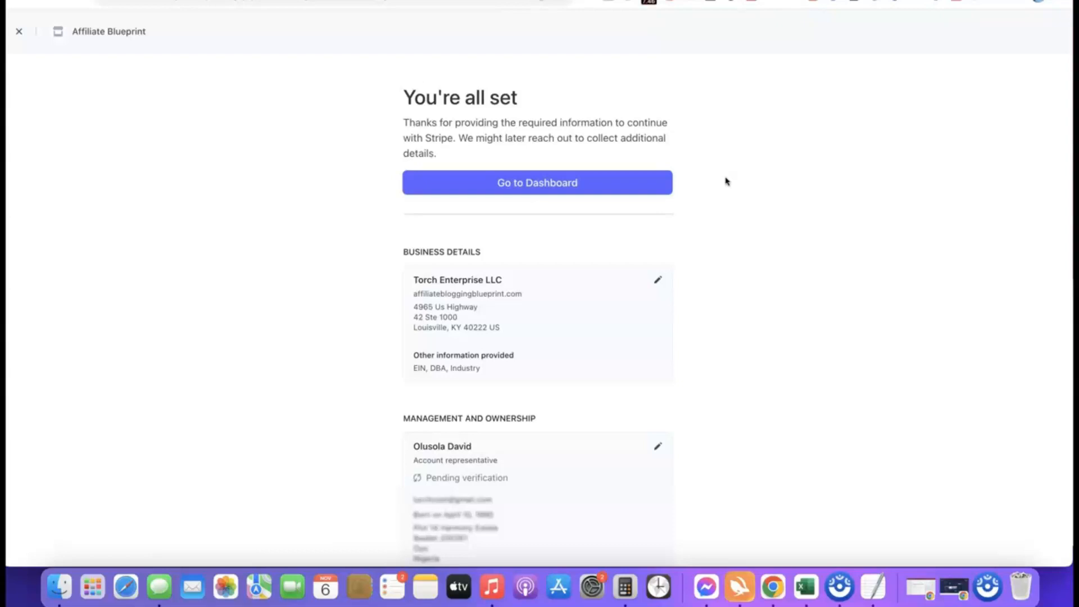
pyautogui.click(537, 182)
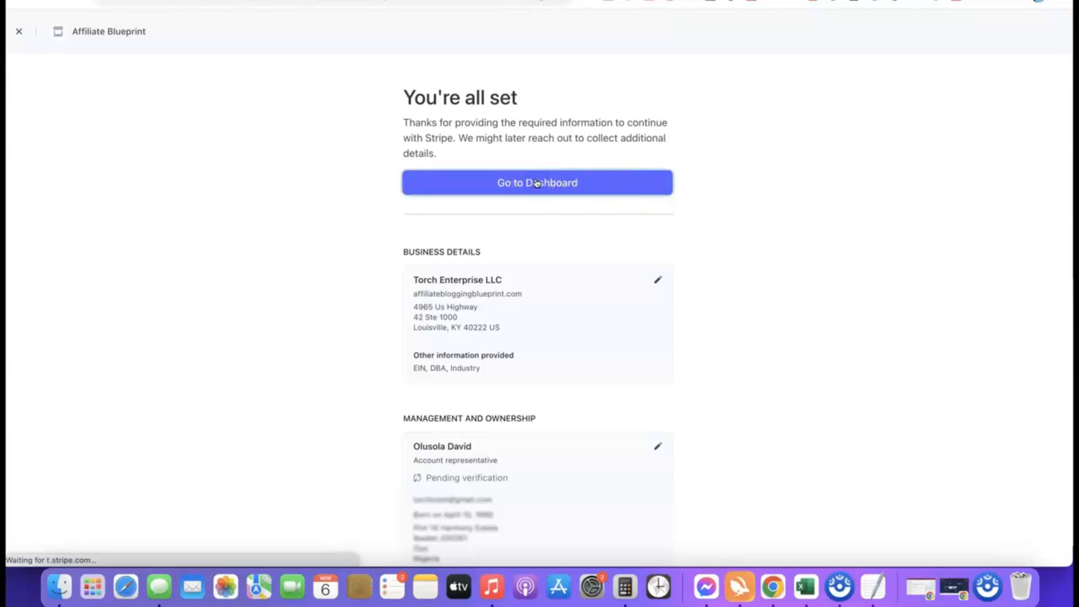